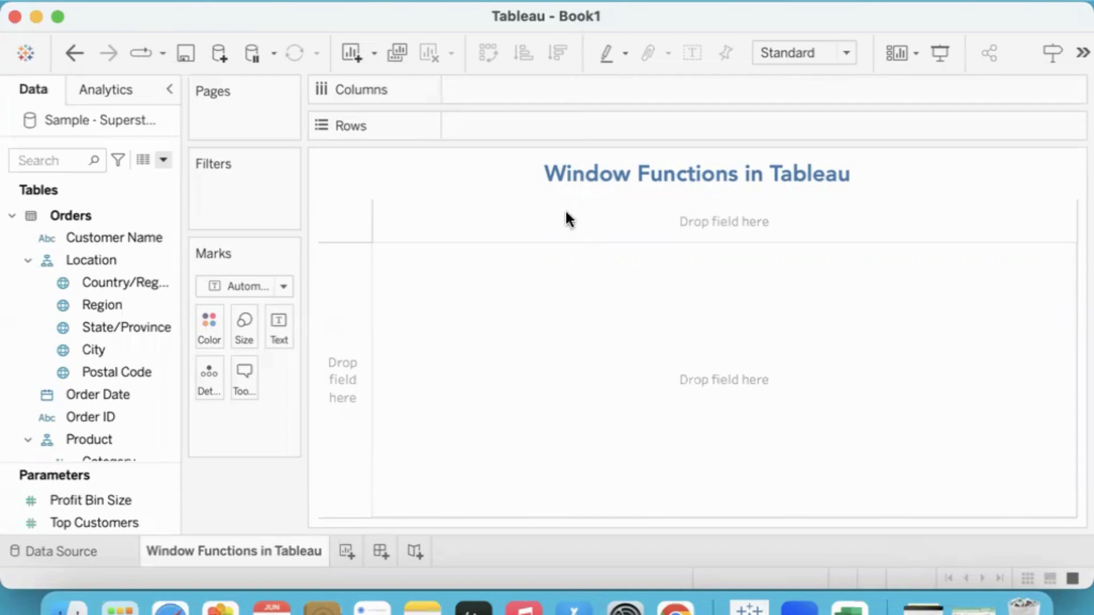
{"action": "mouse_move", "coordinate": [541, 304]}
{"action": "left_mouse_down"}
{"action": "mouse_move", "coordinate": [559, 329]}
{"action": "mouse_move", "coordinate": [681, 299]}
{"action": "mouse_move", "coordinate": [698, 261]}
{"action": "mouse_move", "coordinate": [723, 291]}
{"action": "mouse_move", "coordinate": [730, 278]}
{"action": "left_mouse_up"}
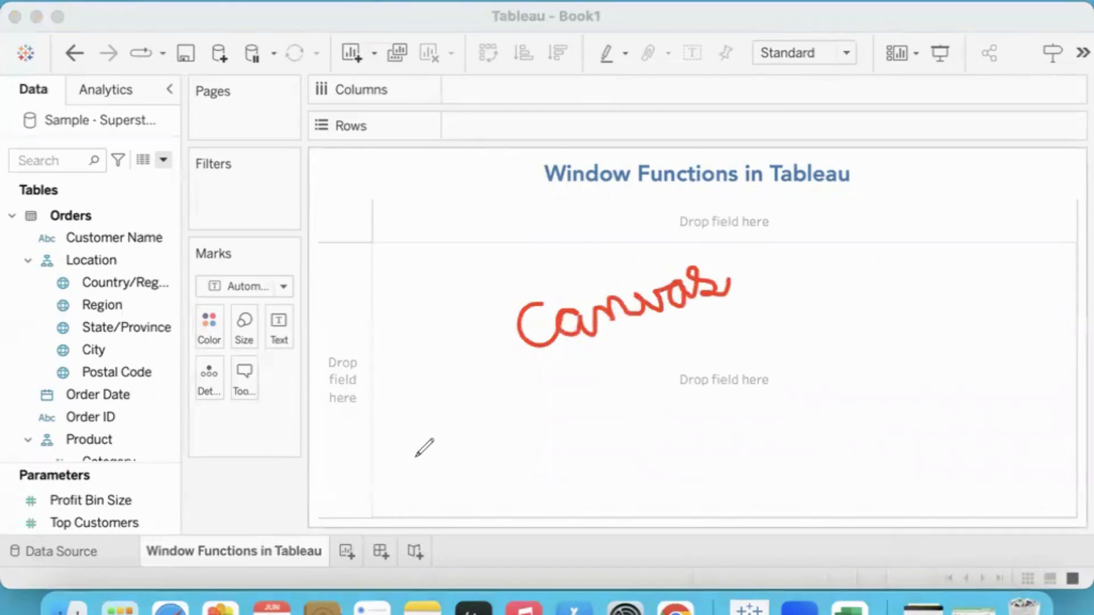
{"action": "left_click_drag", "start_coordinate": [547, 380], "coordinate": [716, 320]}
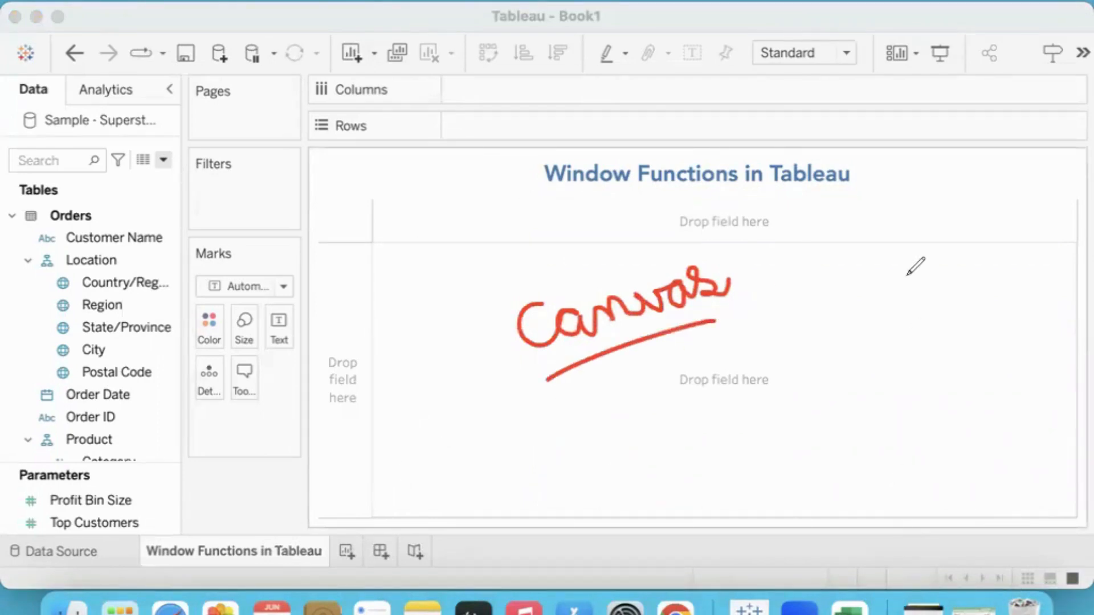
{"action": "mouse_move", "coordinate": [574, 442]}
{"action": "left_mouse_down"}
{"action": "mouse_move", "coordinate": [701, 383]}
{"action": "mouse_move", "coordinate": [692, 364]}
{"action": "mouse_move", "coordinate": [738, 379]}
{"action": "mouse_move", "coordinate": [788, 342]}
{"action": "left_mouse_up"}
{"action": "left_click_drag", "start_coordinate": [620, 406], "coordinate": [629, 403]}
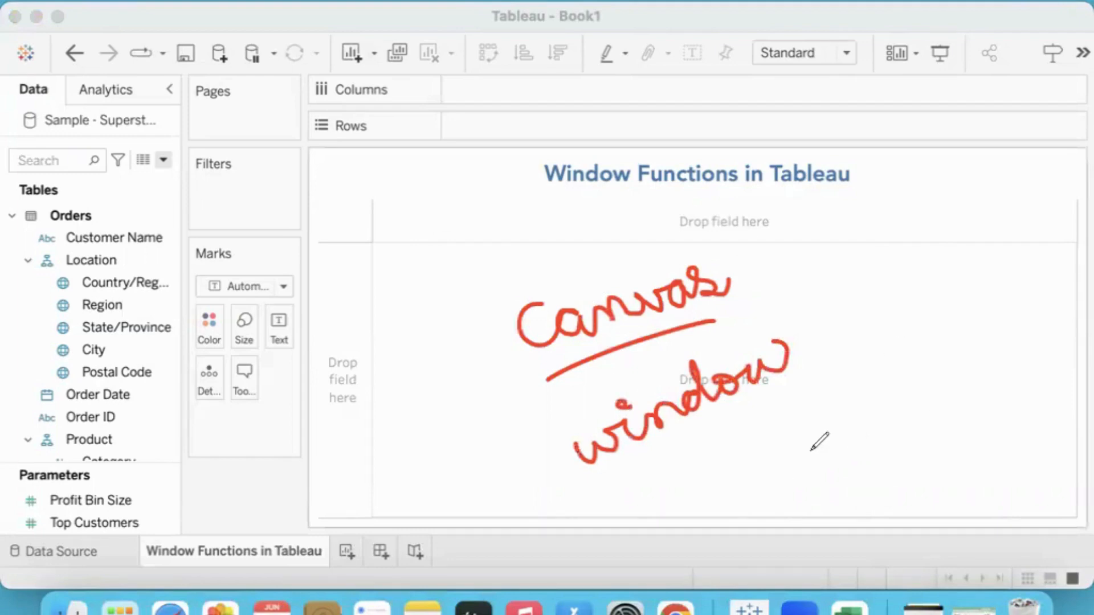
{"action": "mouse_move", "coordinate": [797, 453]}
{"action": "left_mouse_down"}
{"action": "mouse_move", "coordinate": [839, 431]}
{"action": "mouse_move", "coordinate": [838, 485]}
{"action": "mouse_move", "coordinate": [872, 409]}
{"action": "mouse_move", "coordinate": [906, 384]}
{"action": "mouse_move", "coordinate": [928, 415]}
{"action": "mouse_move", "coordinate": [948, 416]}
{"action": "left_mouse_up"}
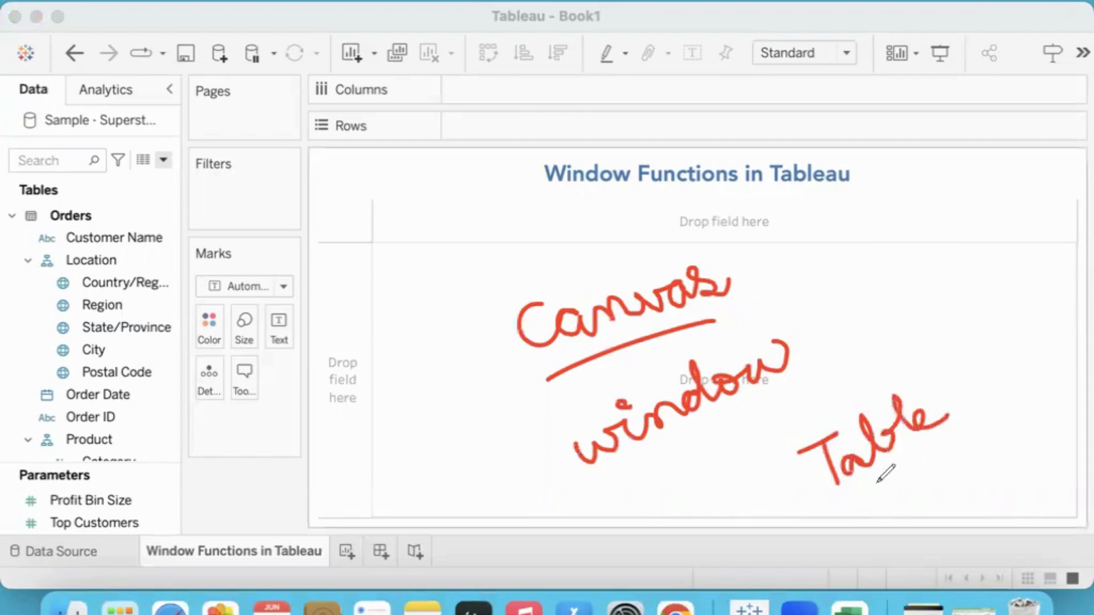
{"action": "left_click_drag", "start_coordinate": [861, 486], "coordinate": [958, 439]}
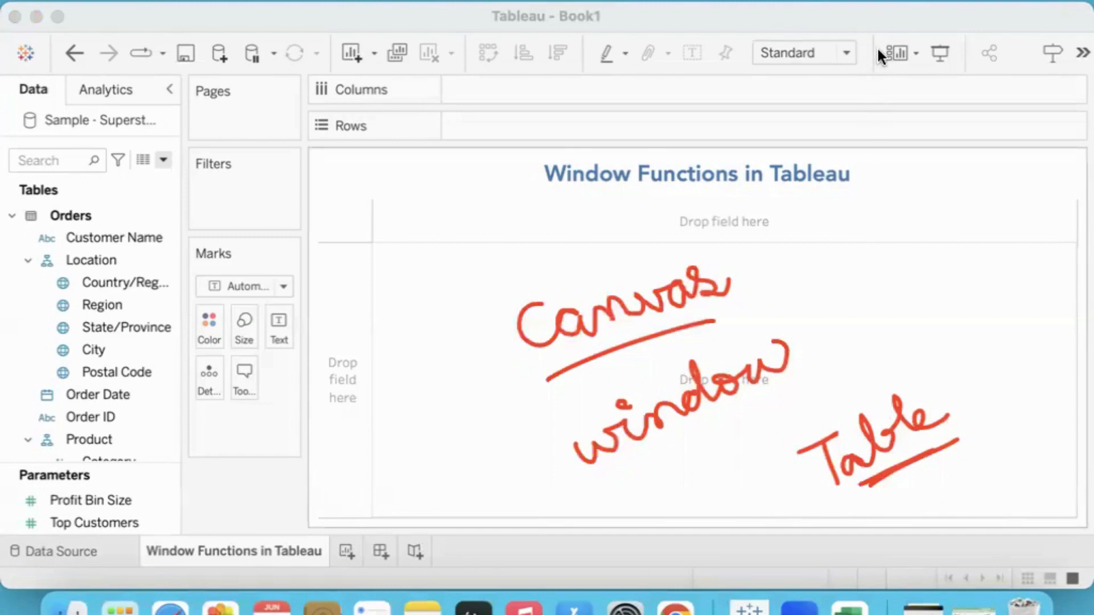
{"action": "left_click", "coordinate": [880, 87]}
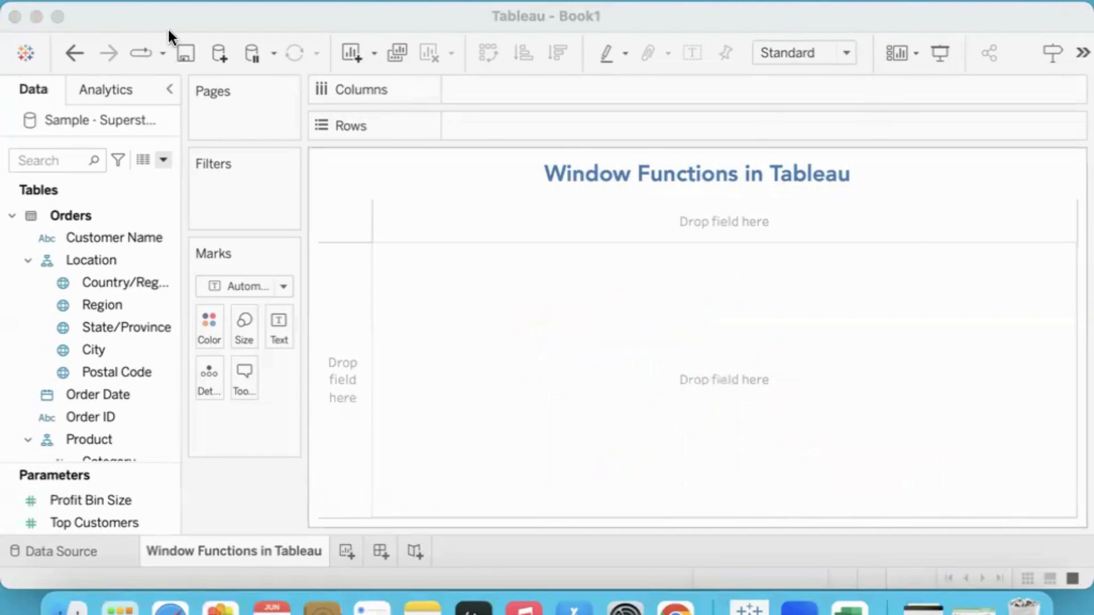
{"action": "left_click", "coordinate": [476, 371]}
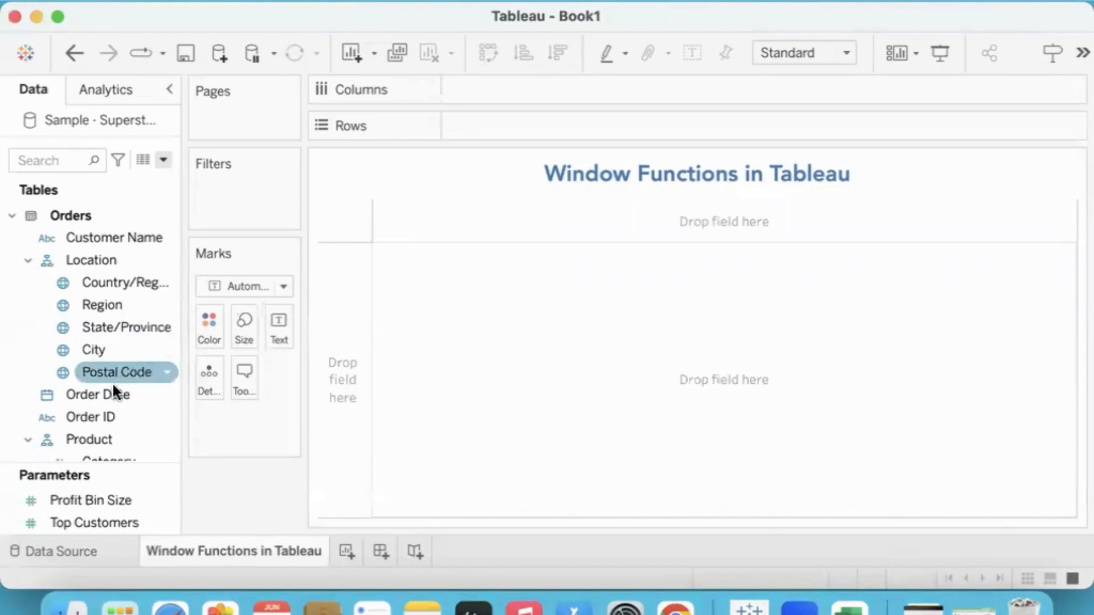
Place Order Date on Columns and set it to the continuous Month level, in the month-and-year form.
{"action": "left_click_drag", "start_coordinate": [98, 395], "coordinate": [477, 86]}
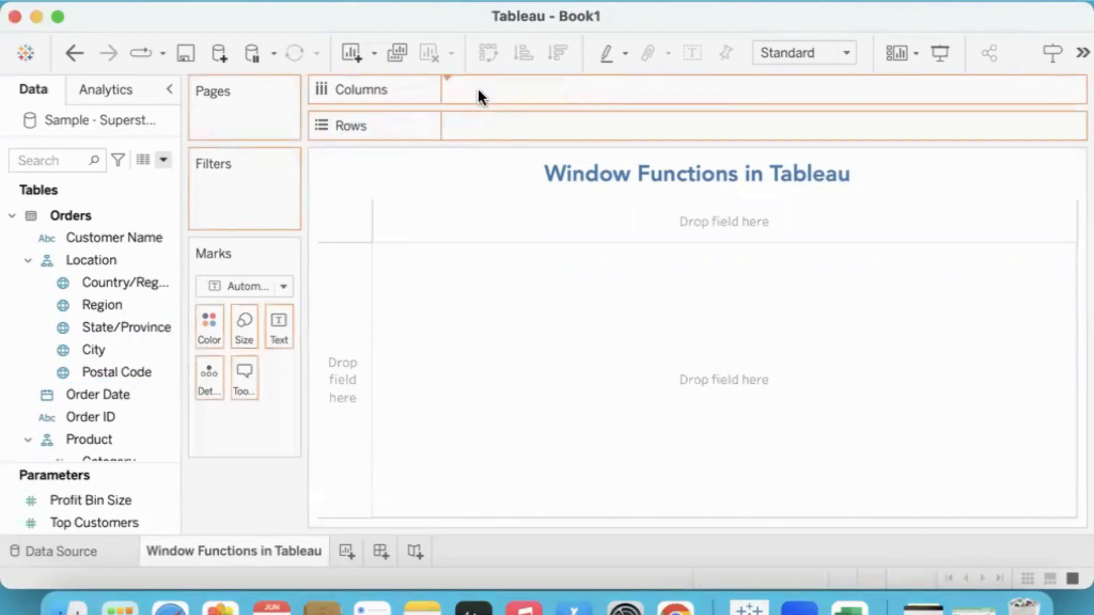
{"action": "left_click", "coordinate": [582, 90]}
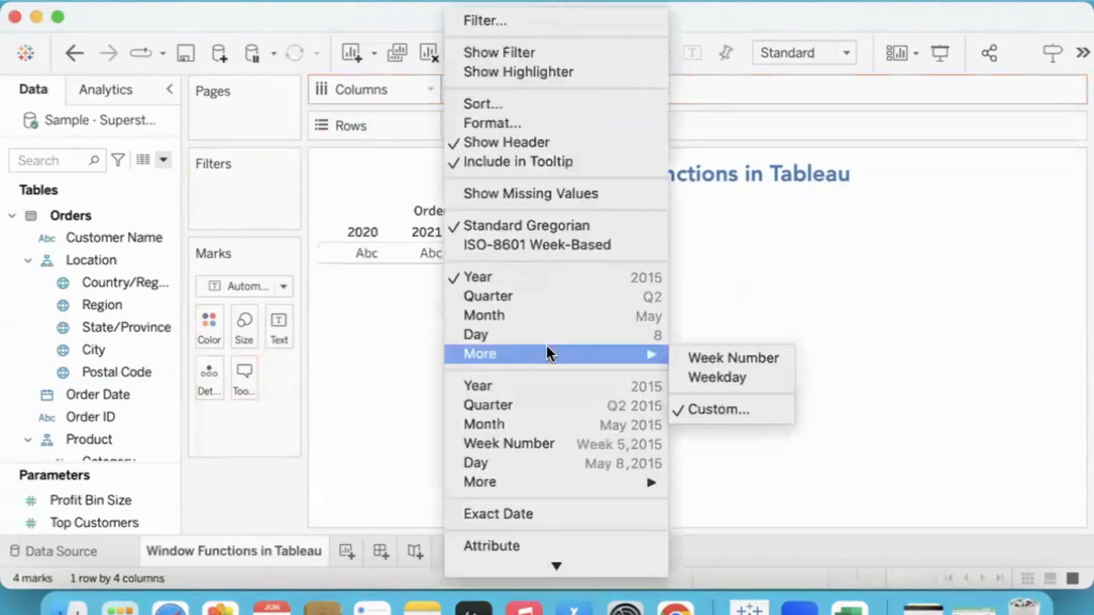
{"action": "left_click", "coordinate": [512, 423]}
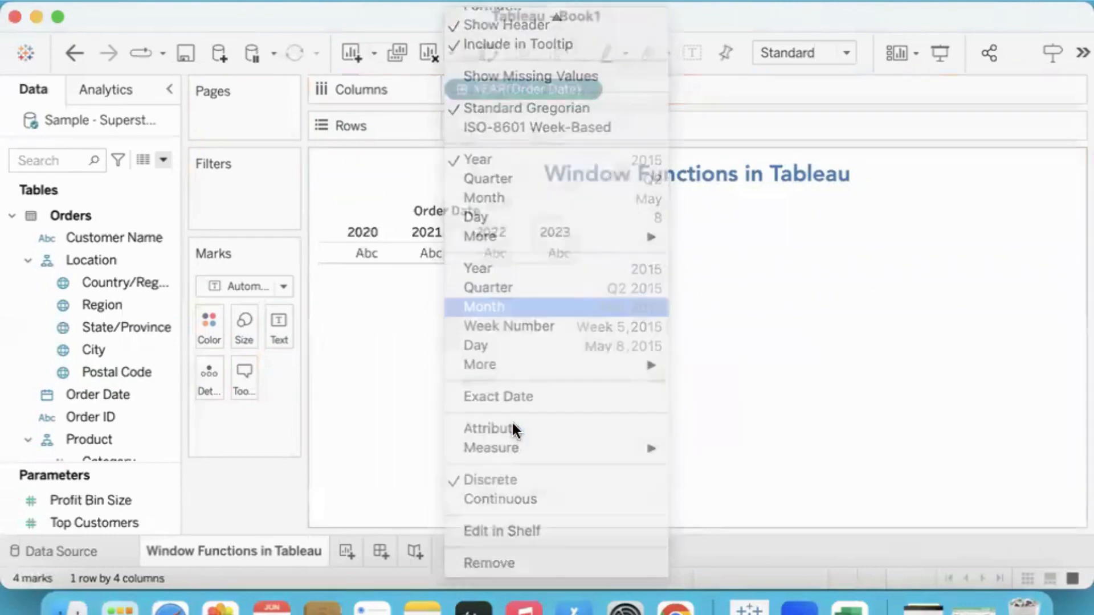
Add Sales to Rows as a sum and show mark labels on the monthly line chart.
{"action": "scroll", "coordinate": [124, 381], "scroll_direction": "down", "scroll_amount": 5}
{"action": "scroll", "coordinate": [122, 382], "scroll_direction": "down", "scroll_amount": 3}
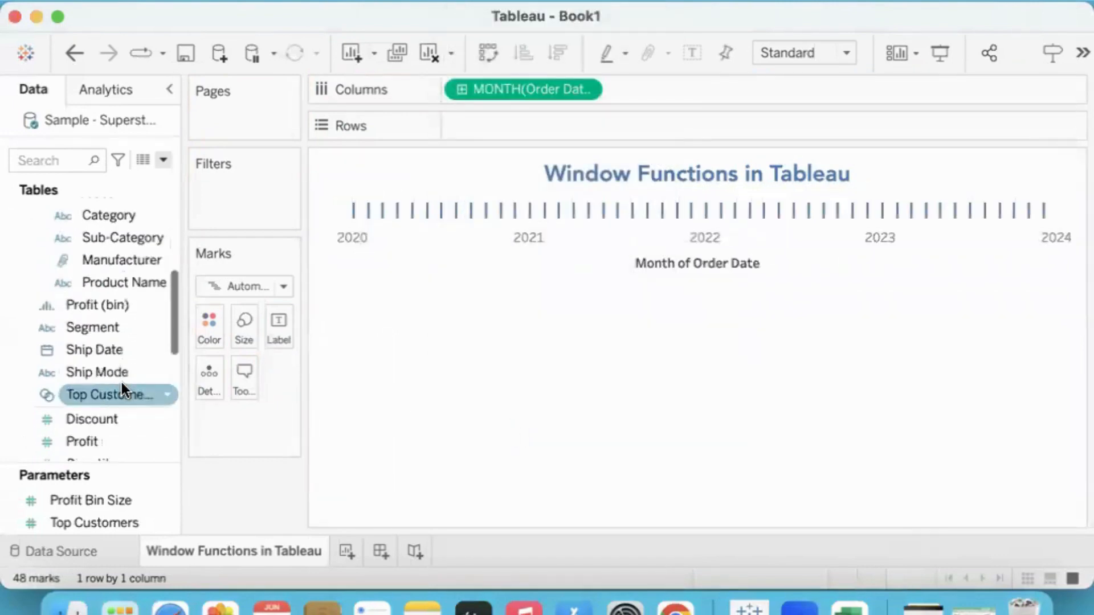
{"action": "scroll", "coordinate": [93, 412], "scroll_direction": "down", "scroll_amount": 2}
{"action": "left_click_drag", "start_coordinate": [81, 419], "coordinate": [469, 118]}
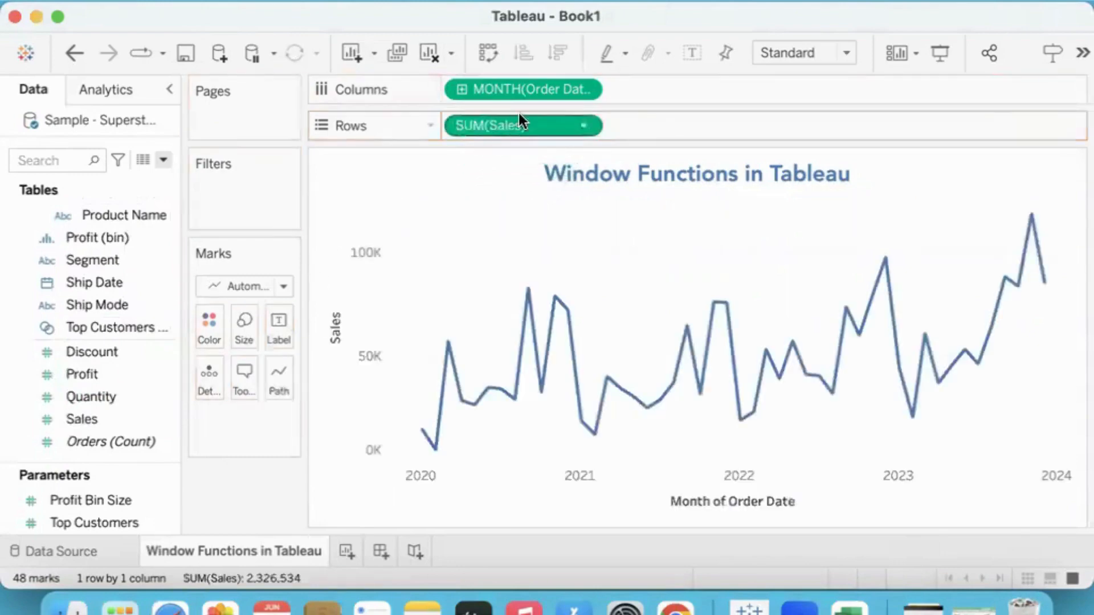
{"action": "left_click", "coordinate": [691, 53]}
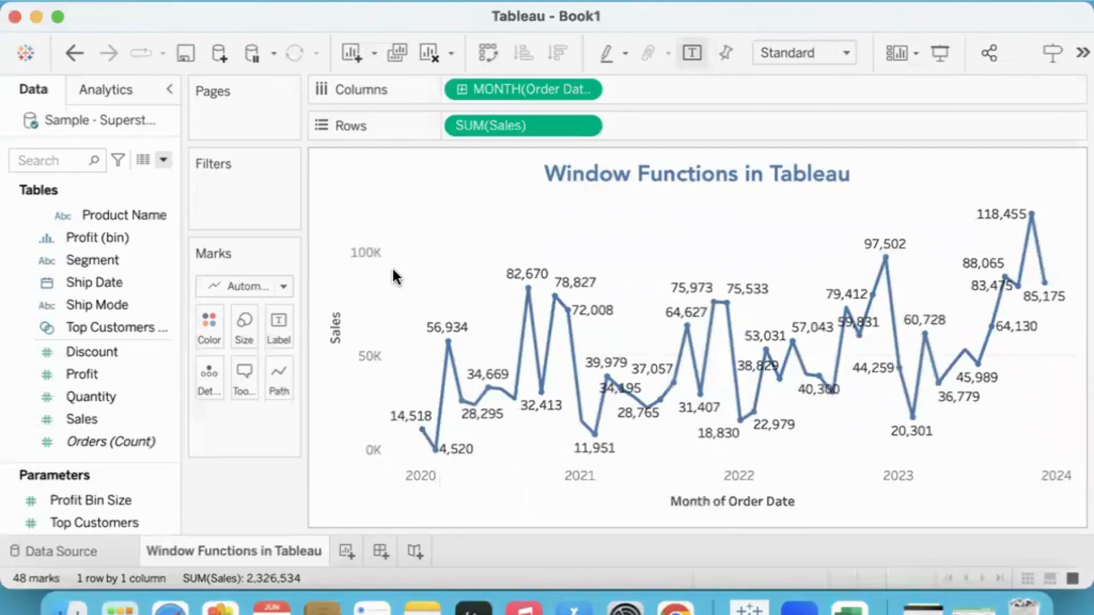
View the underlying Orders data, examine the Order Date and Sales columns, and close the data view.
{"action": "left_click", "coordinate": [143, 160]}
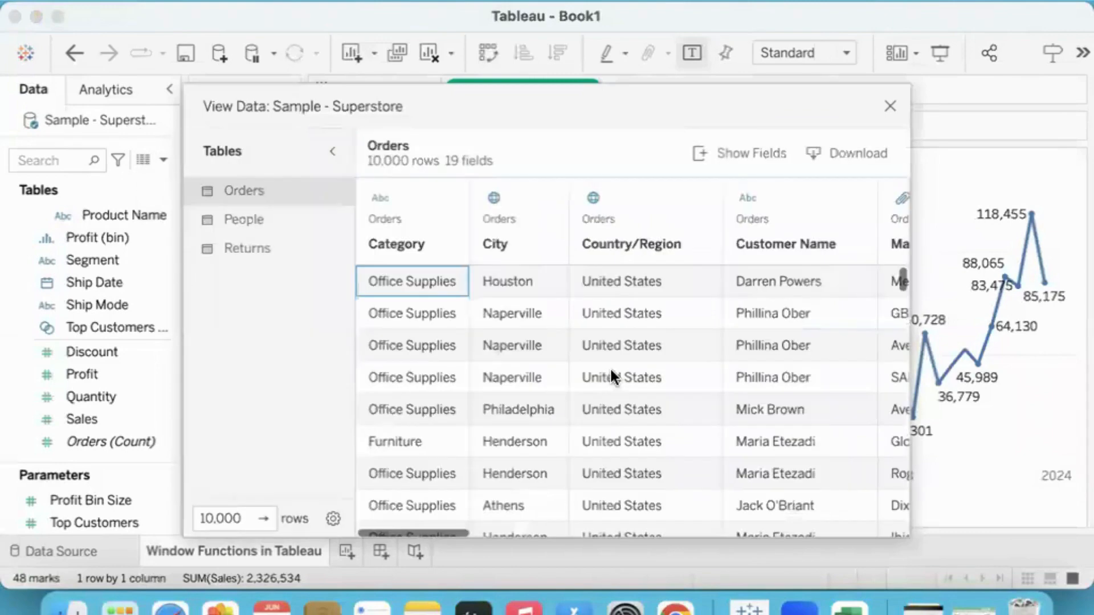
{"action": "scroll", "coordinate": [610, 367], "scroll_direction": "right", "scroll_amount": 10}
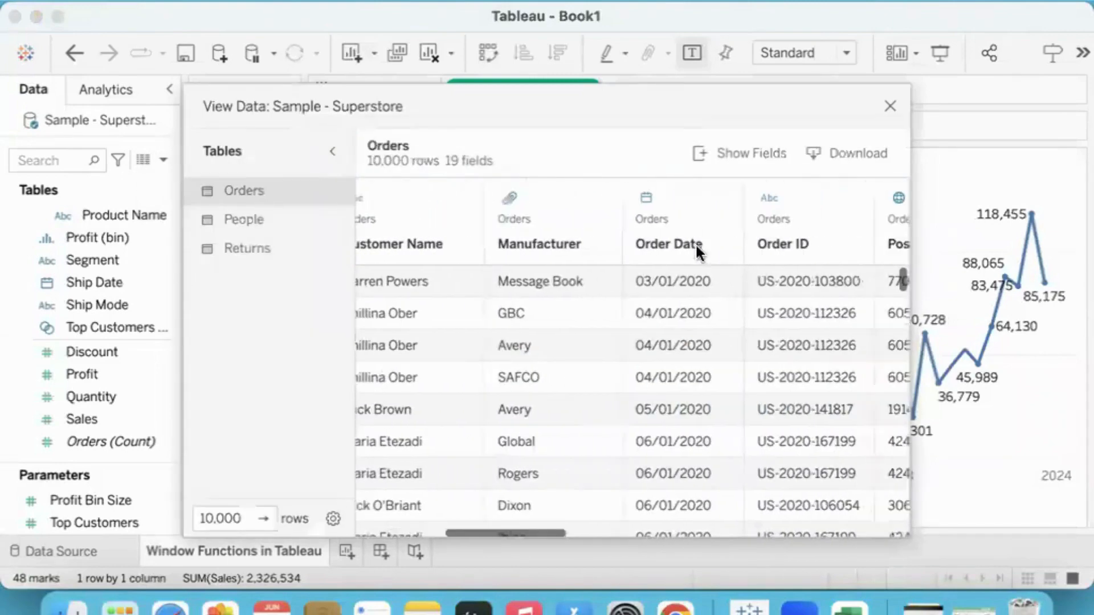
{"action": "left_click_drag", "start_coordinate": [695, 273], "coordinate": [681, 493]}
{"action": "scroll", "coordinate": [681, 494], "scroll_direction": "right", "scroll_amount": 3}
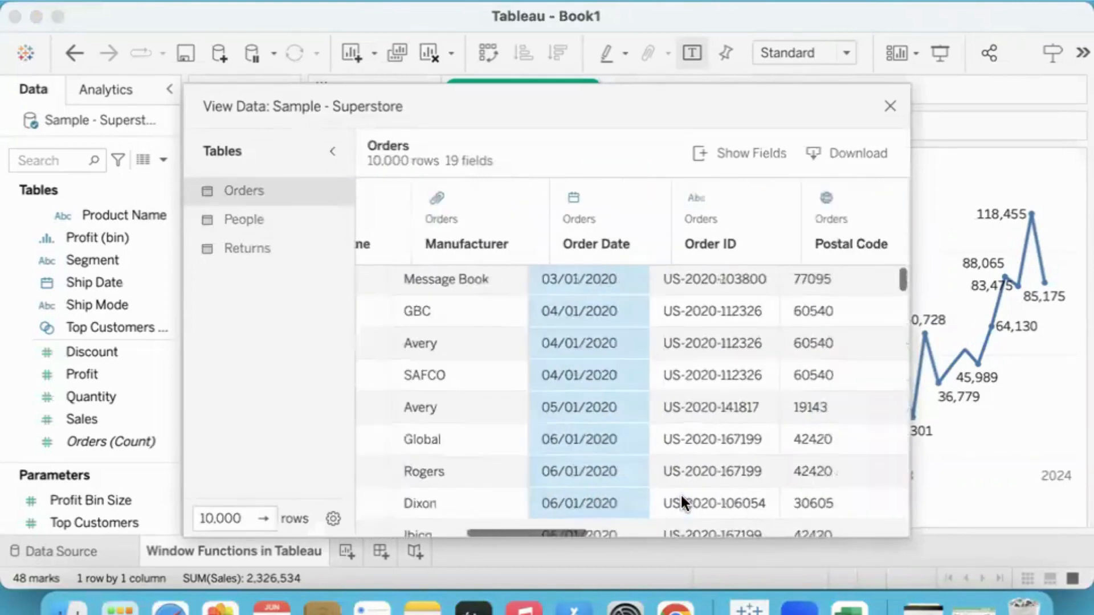
{"action": "scroll", "coordinate": [680, 494], "scroll_direction": "right", "scroll_amount": 15}
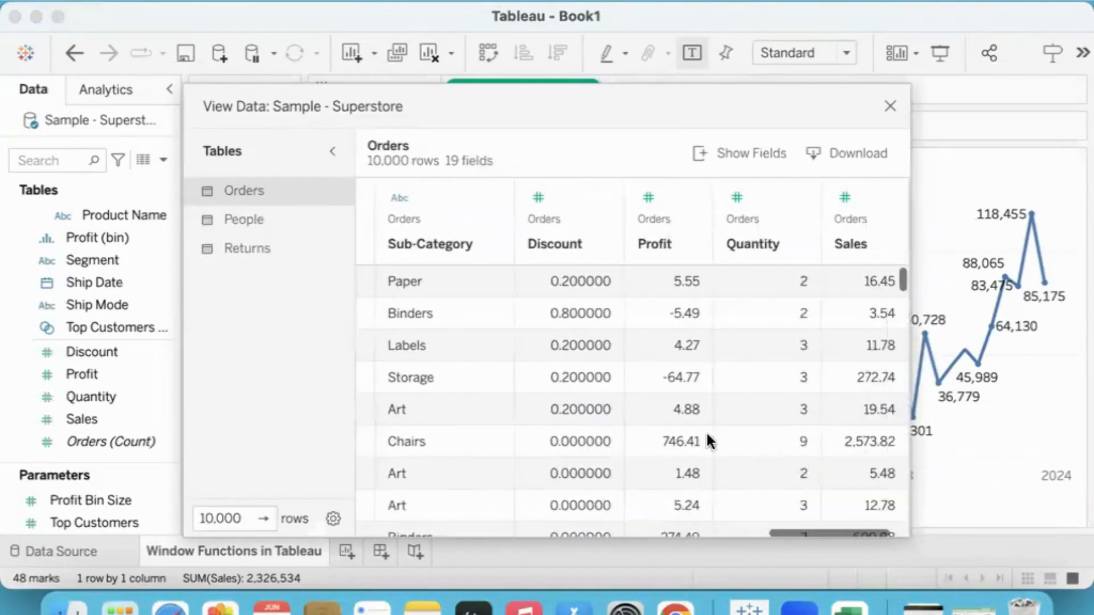
{"action": "left_click_drag", "start_coordinate": [845, 281], "coordinate": [838, 454]}
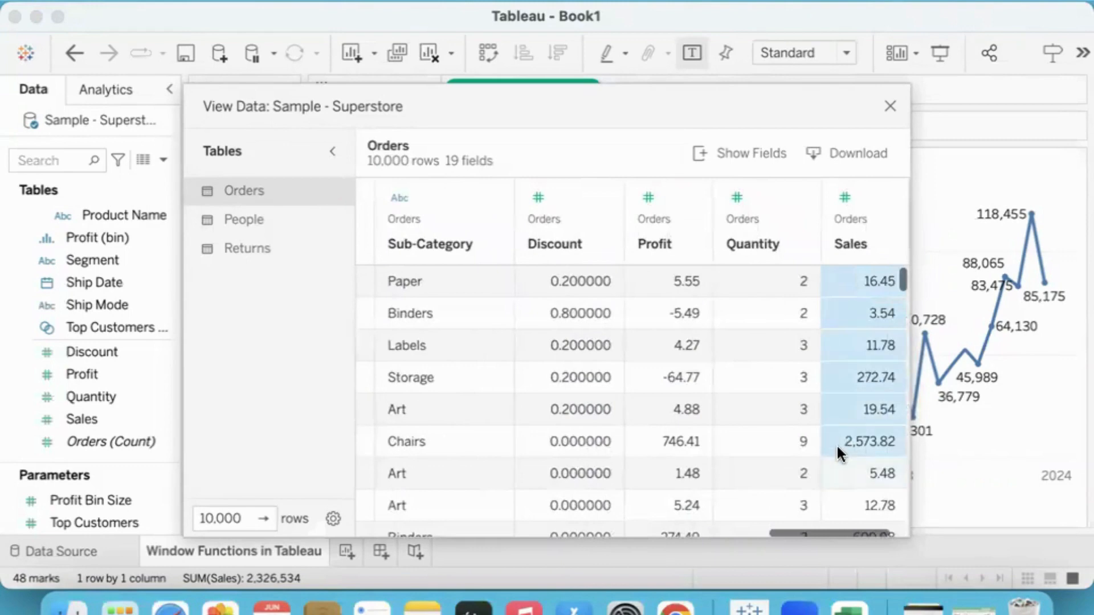
{"action": "left_click", "coordinate": [889, 105]}
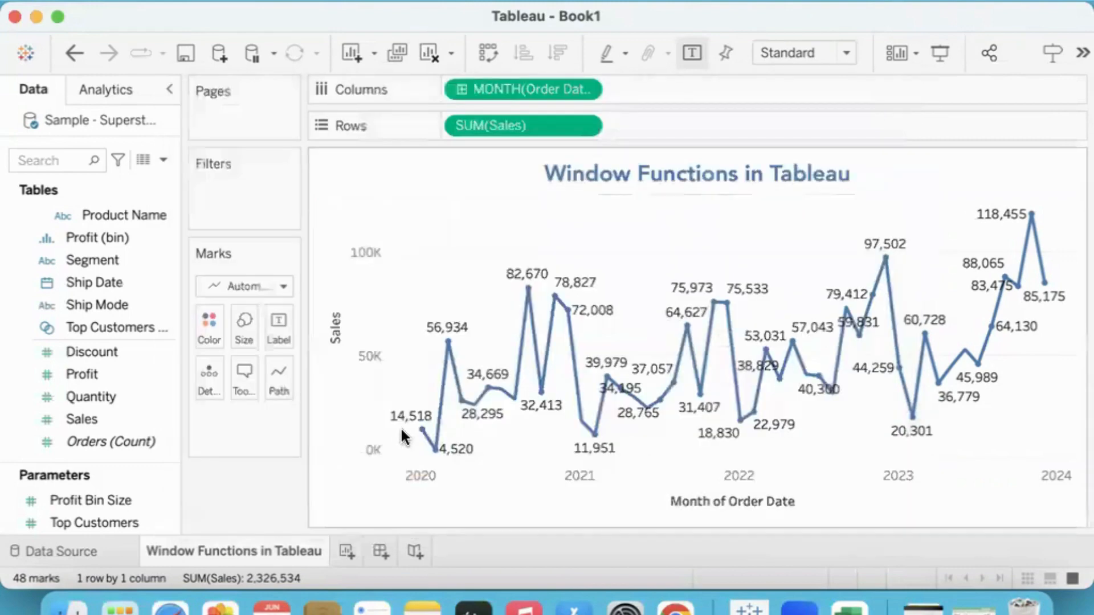
Switch to the Sample - Superstore workbook in Excel and go to cell A1 of the orders sheet.
{"action": "left_click", "coordinate": [849, 607]}
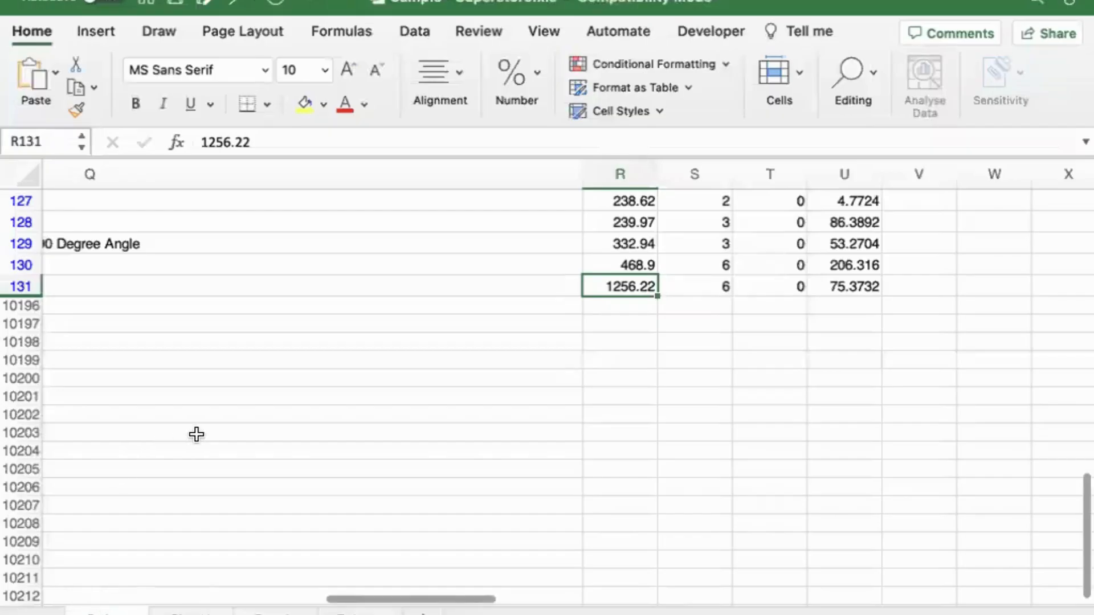
{"action": "left_click", "coordinate": [196, 434]}
{"action": "scroll", "coordinate": [196, 435], "scroll_direction": "left", "scroll_amount": 3}
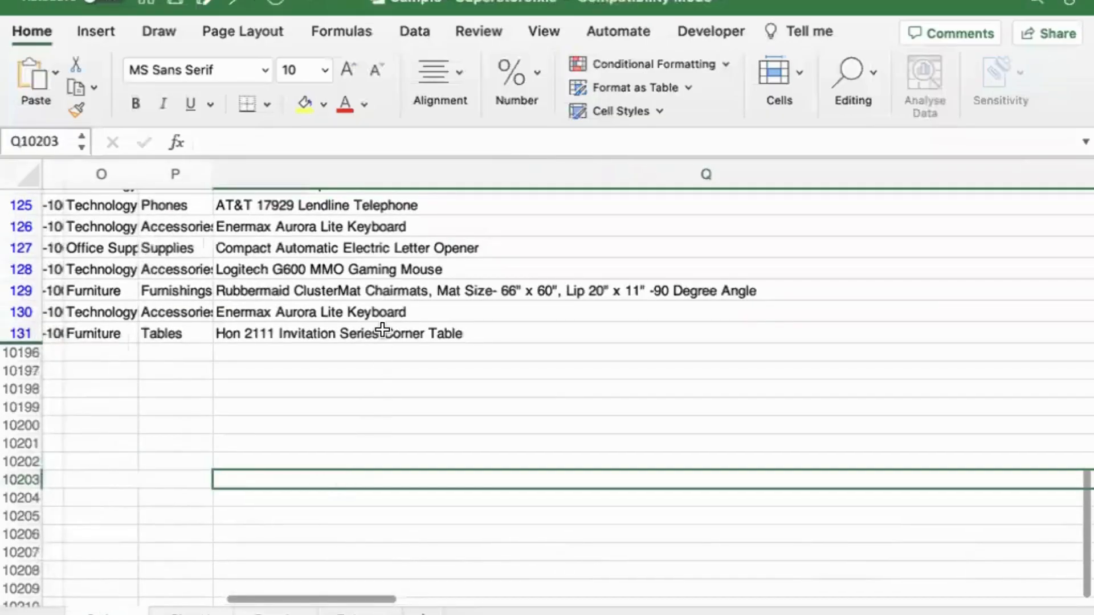
{"action": "key", "text": "ctrl+Up"}
{"action": "key", "text": "ctrl+Up"}
{"action": "key", "text": "ctrl+Left"}
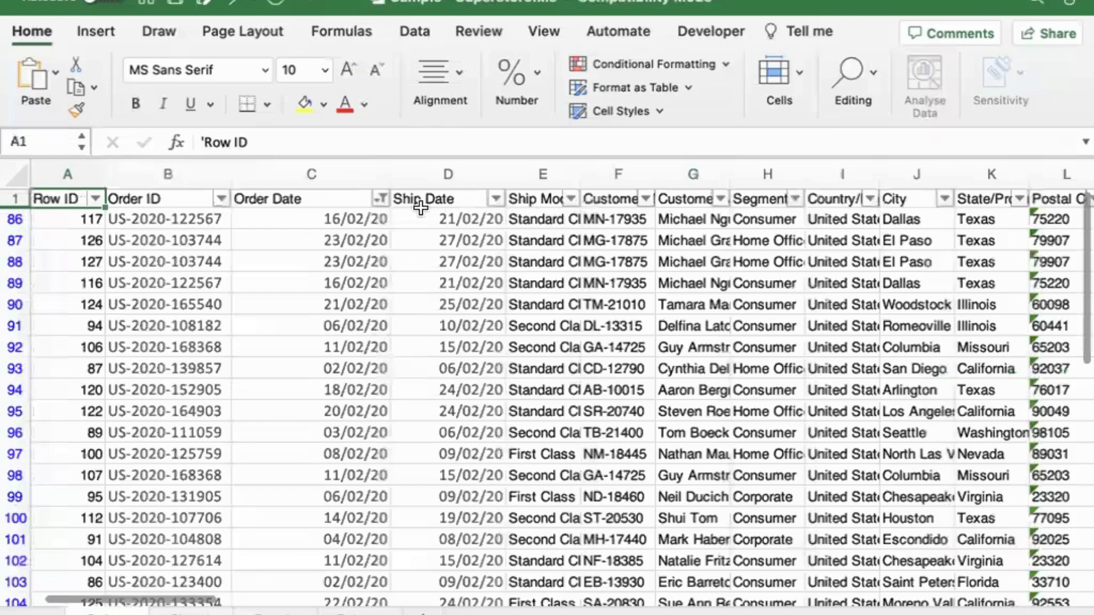
Change the Order Date filter to include only January 2020, clearing February, and close the filter.
{"action": "left_click", "coordinate": [379, 198]}
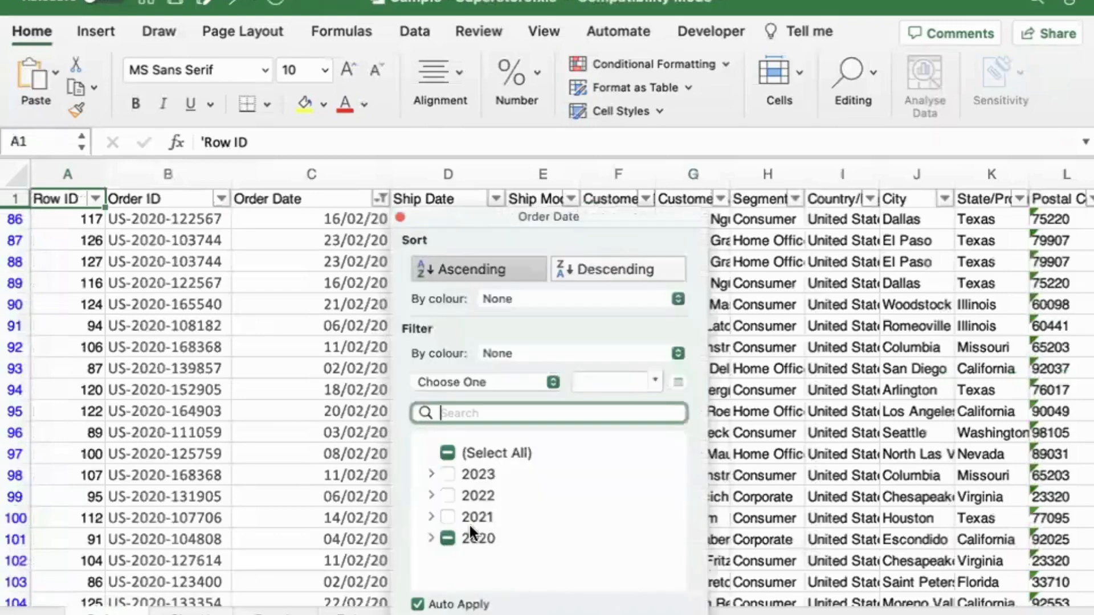
{"action": "left_click", "coordinate": [430, 537]}
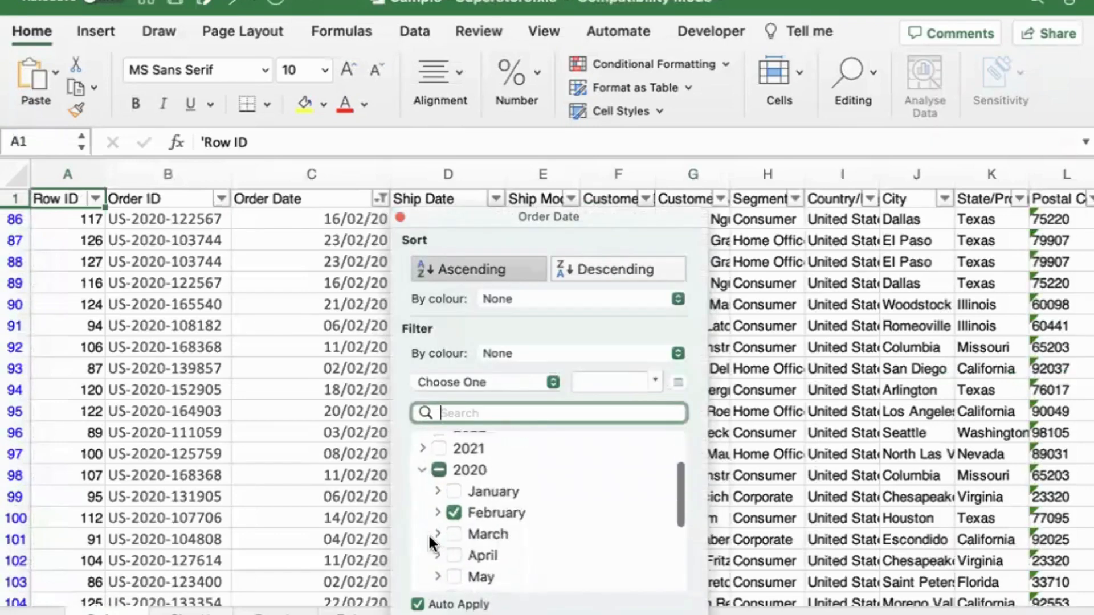
{"action": "scroll", "coordinate": [429, 533], "scroll_direction": "down", "scroll_amount": 1}
{"action": "left_click", "coordinate": [449, 483]}
{"action": "left_click", "coordinate": [446, 460]}
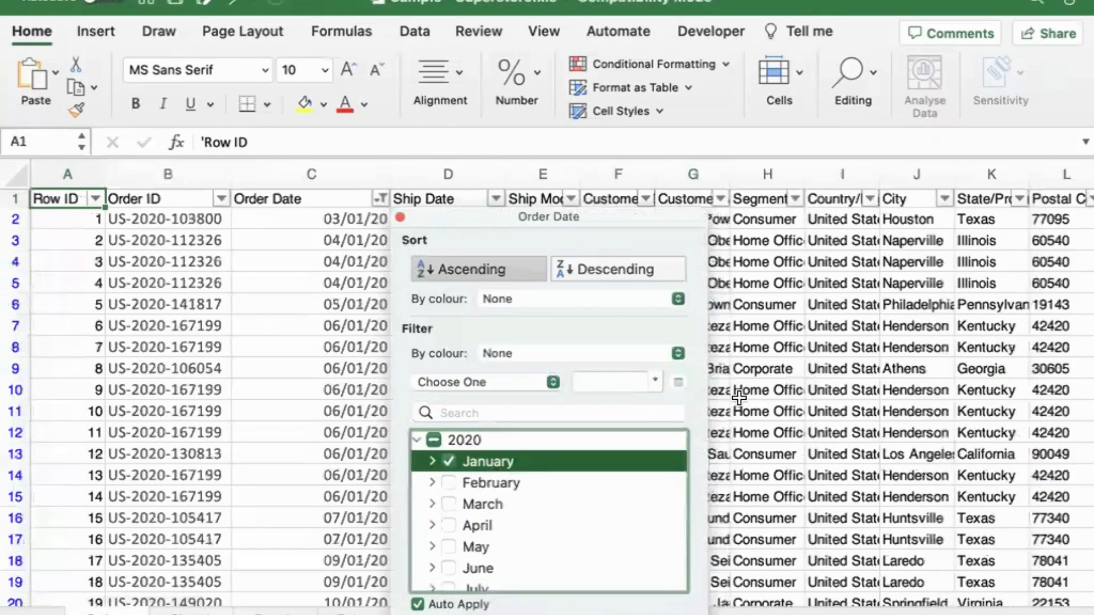
{"action": "left_click", "coordinate": [764, 398]}
{"action": "left_click", "coordinate": [764, 398]}
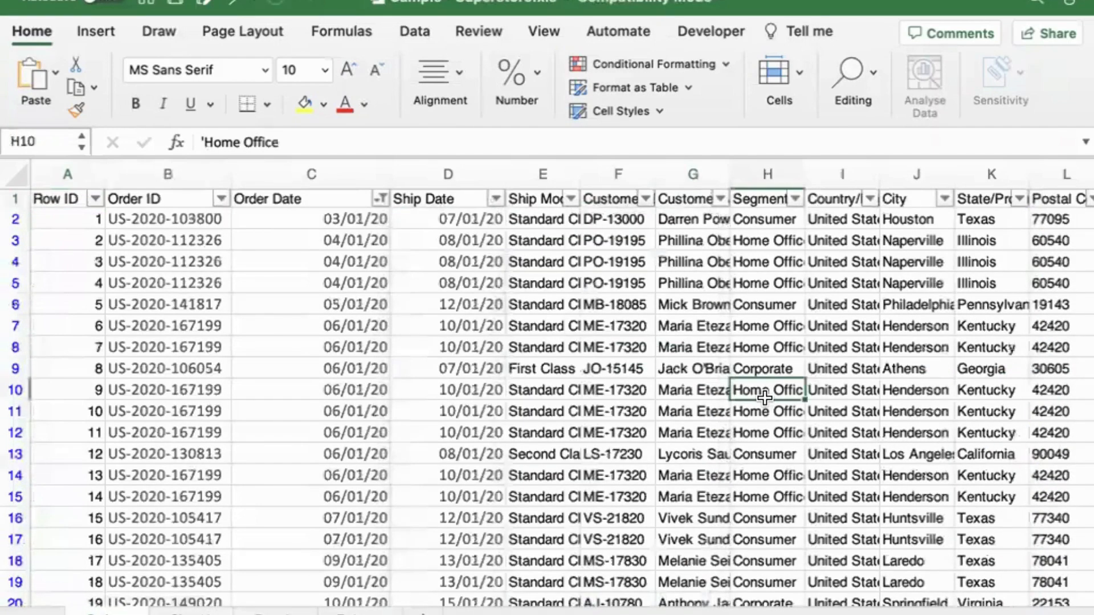
Examine the Sales column of the filtered January 2020 orders by selecting column R.
{"action": "key", "text": "ctrl+Right"}
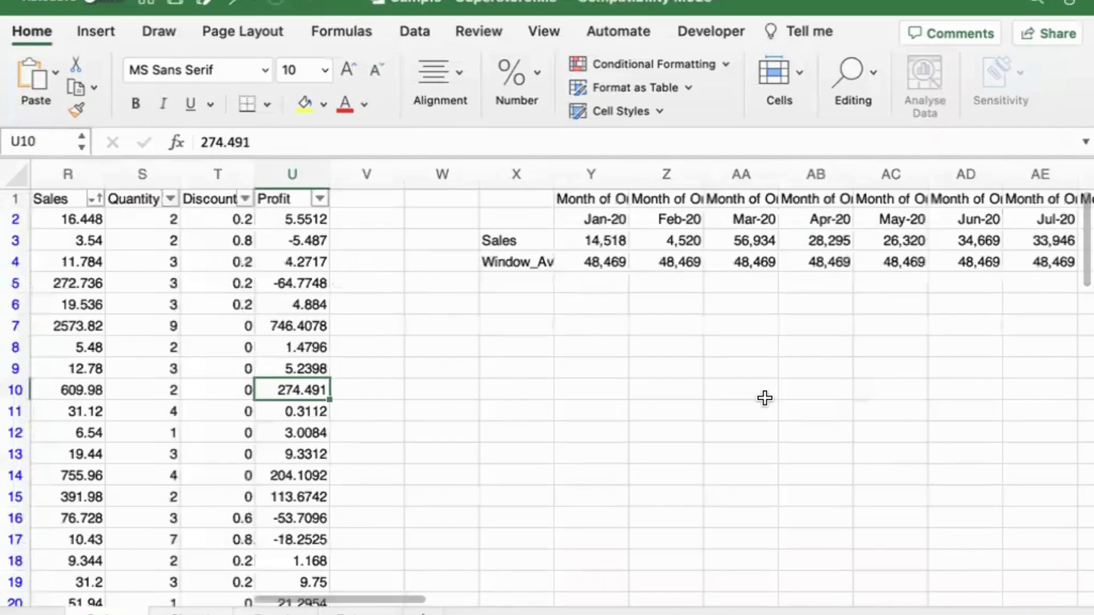
{"action": "scroll", "coordinate": [527, 413], "scroll_direction": "left", "scroll_amount": 10}
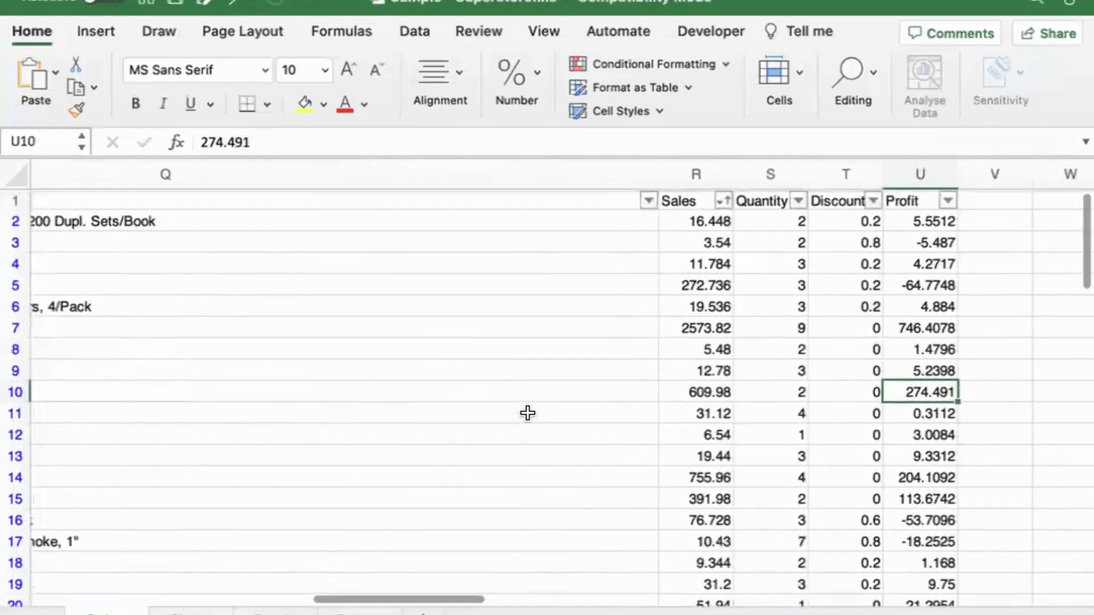
{"action": "left_click", "coordinate": [698, 173]}
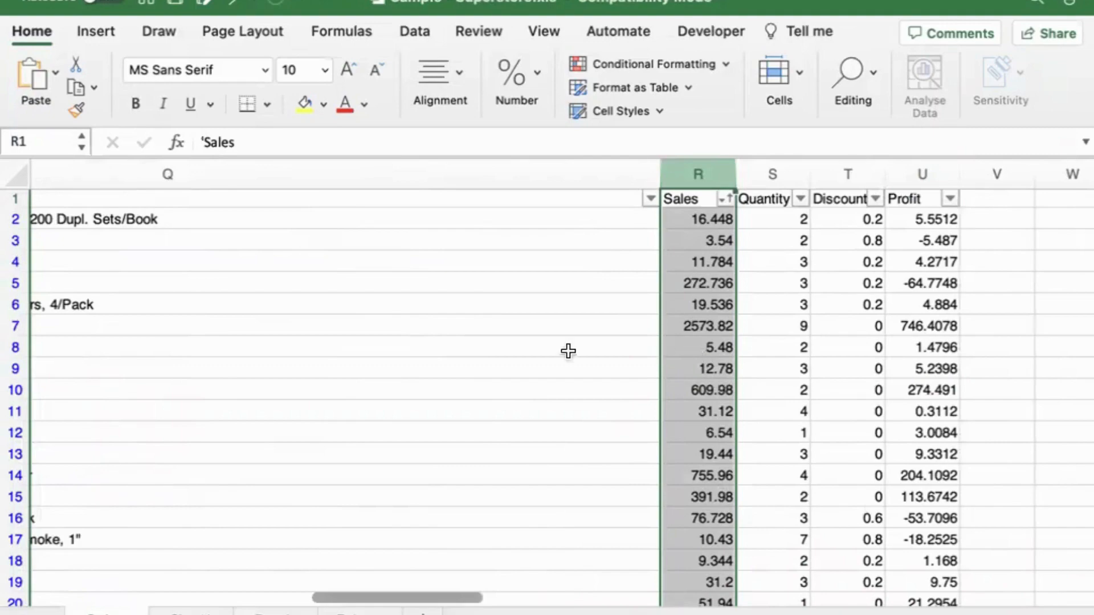
Review the Order Date column from its header to the last filtered January row and back.
{"action": "scroll", "coordinate": [523, 353], "scroll_direction": "left", "scroll_amount": 10}
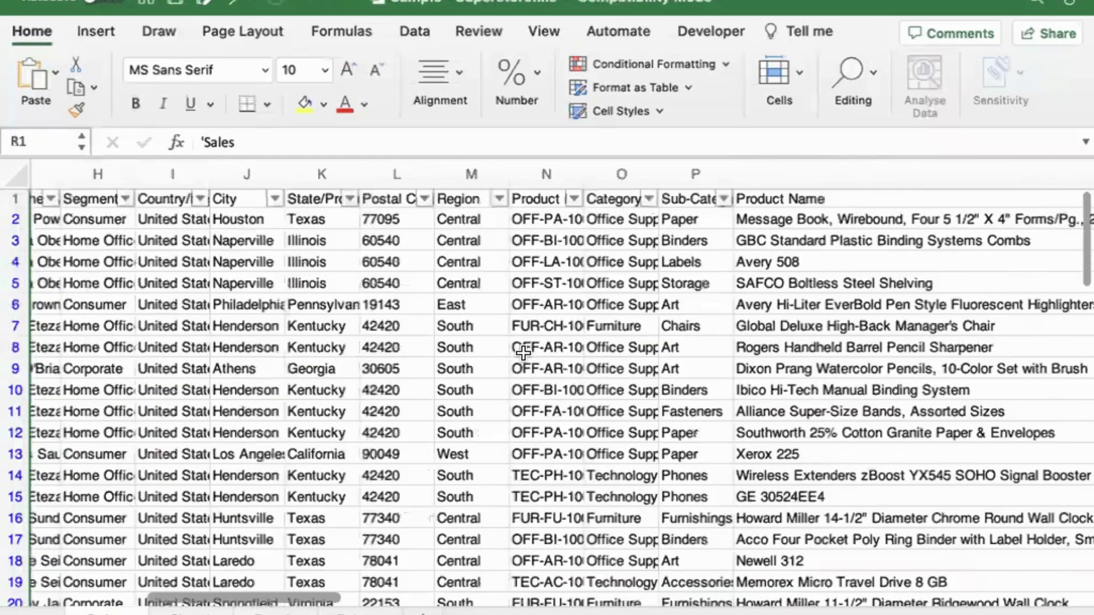
{"action": "scroll", "coordinate": [523, 354], "scroll_direction": "left", "scroll_amount": 10}
{"action": "left_click", "coordinate": [316, 178]}
{"action": "scroll", "coordinate": [328, 447], "scroll_direction": "down", "scroll_amount": 5}
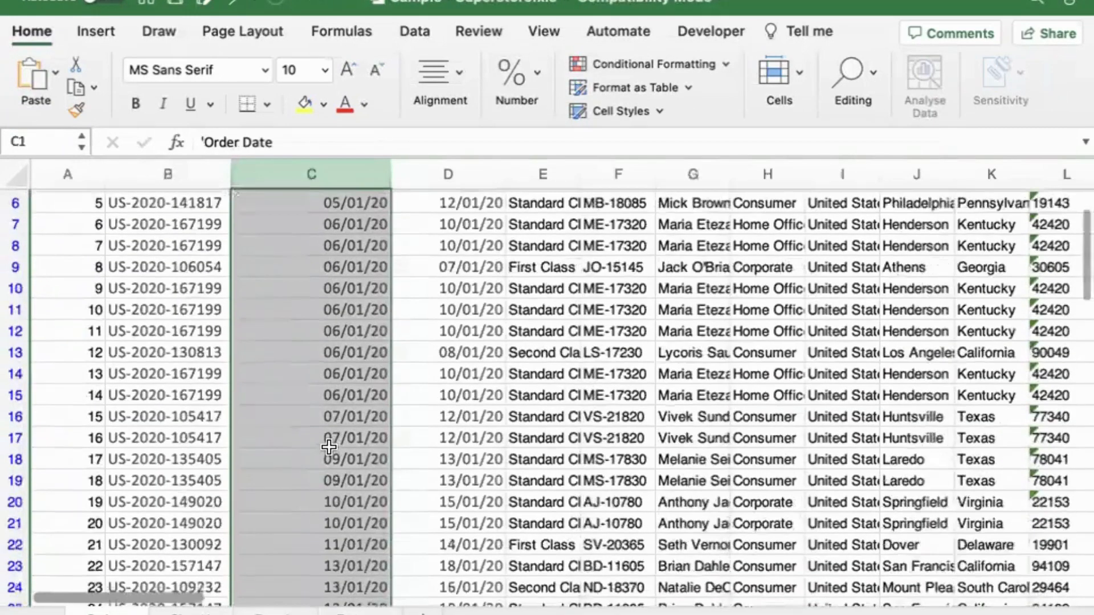
{"action": "scroll", "coordinate": [329, 447], "scroll_direction": "down", "scroll_amount": 20}
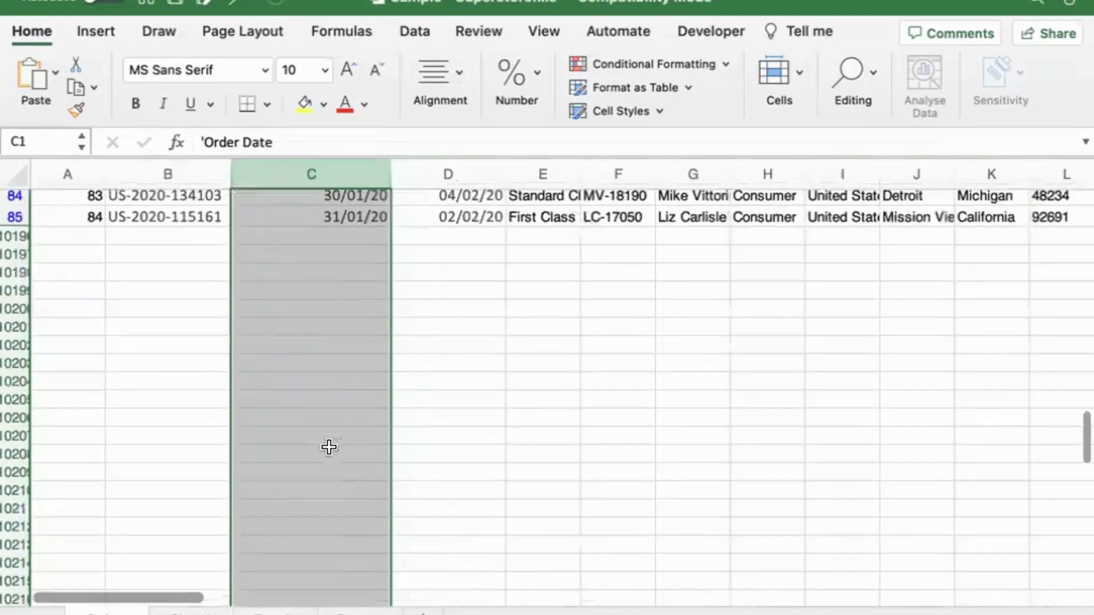
{"action": "left_click", "coordinate": [295, 212]}
{"action": "scroll", "coordinate": [294, 212], "scroll_direction": "up", "scroll_amount": 10}
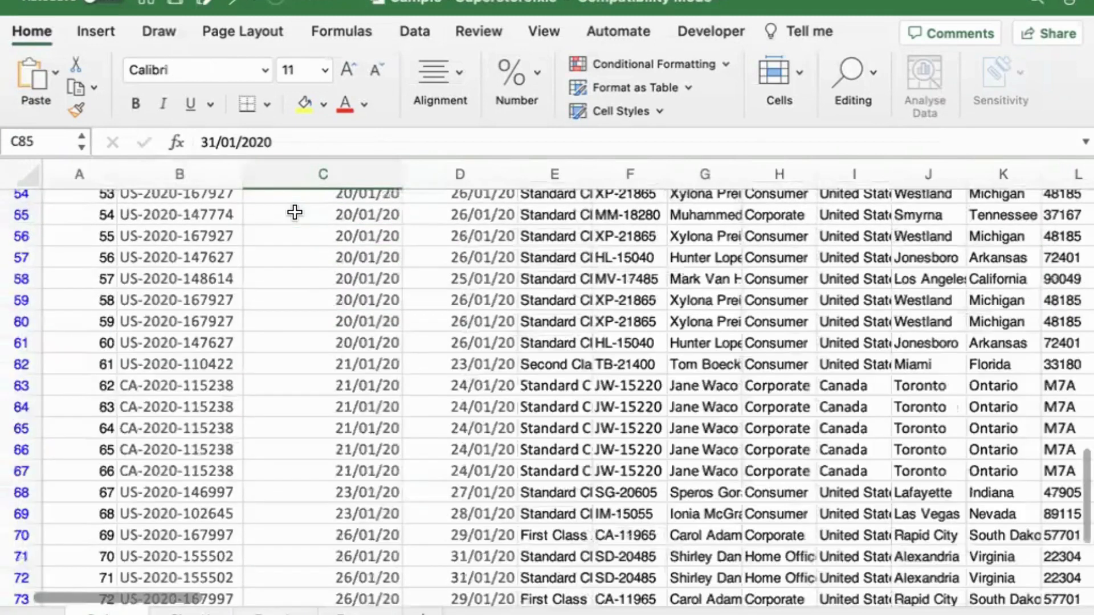
{"action": "scroll", "coordinate": [294, 212], "scroll_direction": "up", "scroll_amount": 18}
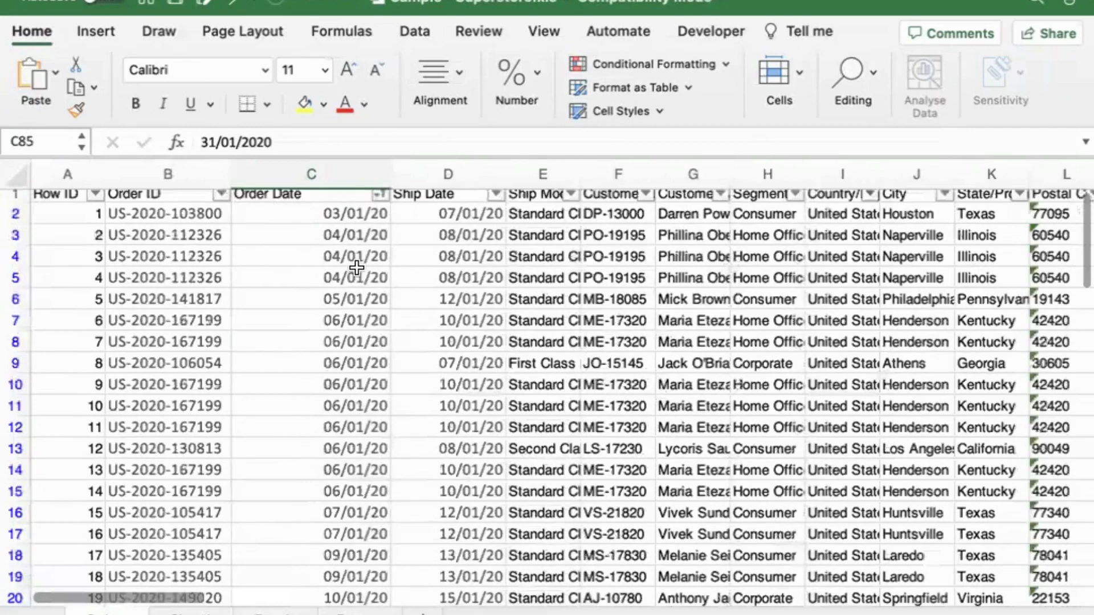
{"action": "scroll", "coordinate": [340, 294], "scroll_direction": "up", "scroll_amount": 1}
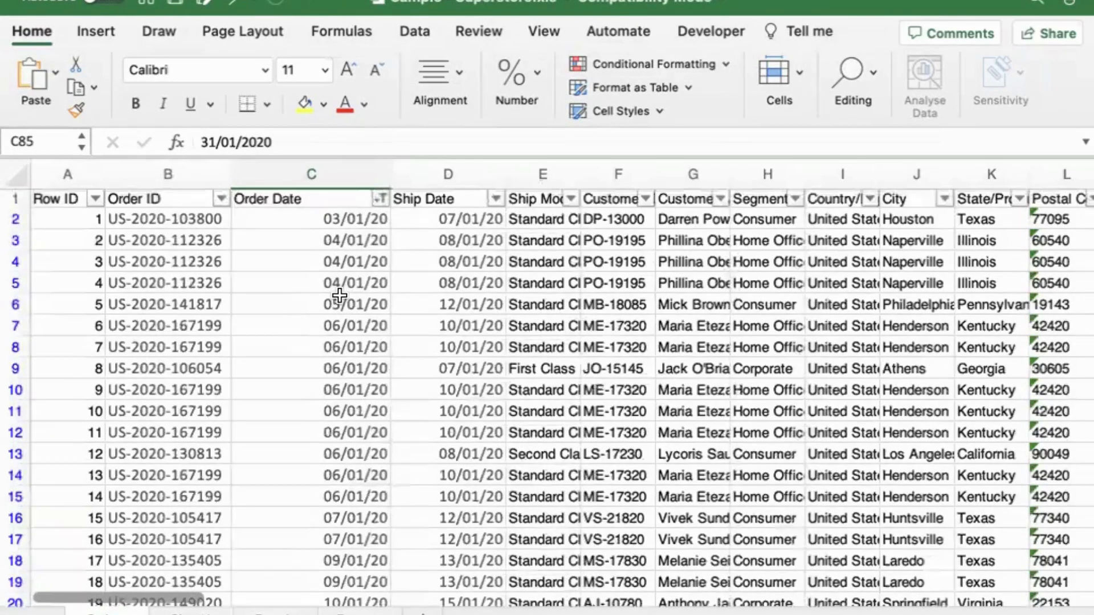
Change the Order Date filter to include only February 2020, clearing January, and close the filter.
{"action": "left_click", "coordinate": [380, 199]}
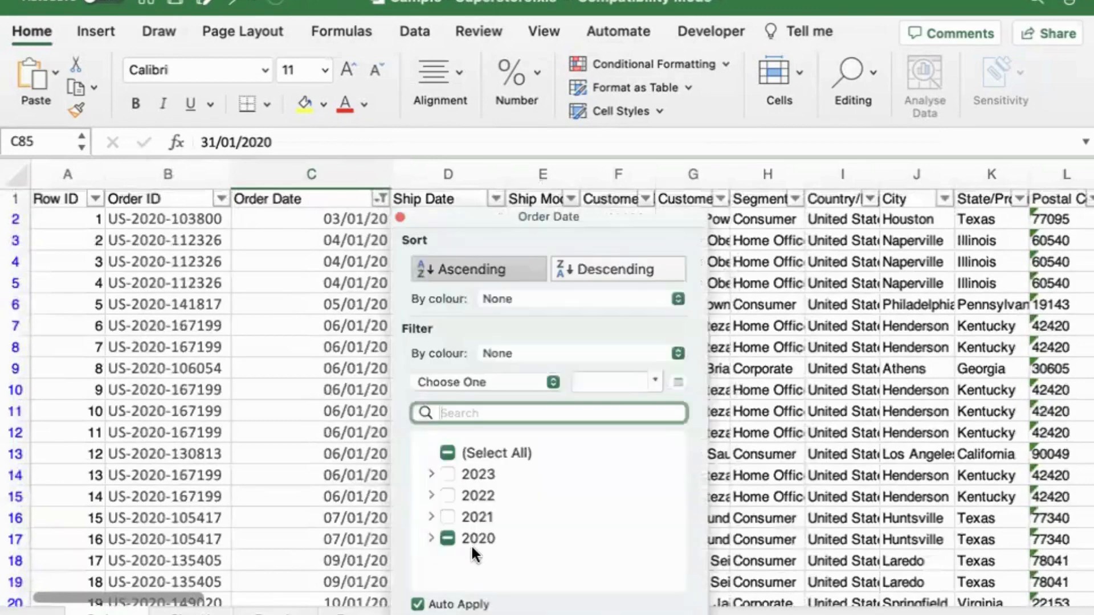
{"action": "left_click", "coordinate": [429, 536]}
{"action": "scroll", "coordinate": [428, 536], "scroll_direction": "down", "scroll_amount": 2}
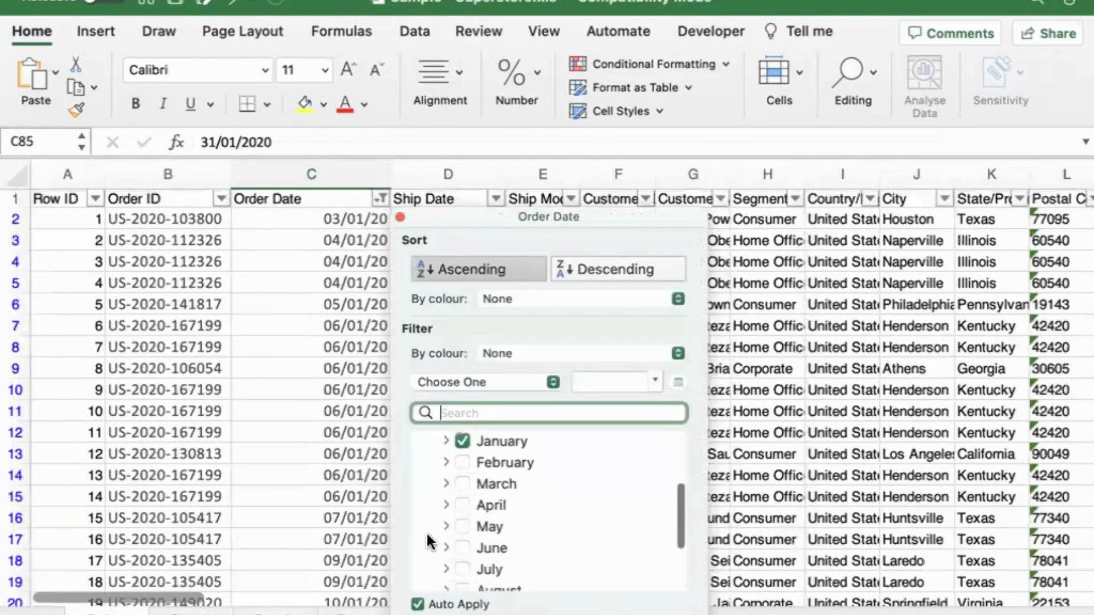
{"action": "left_click", "coordinate": [461, 441]}
{"action": "left_click", "coordinate": [462, 463]}
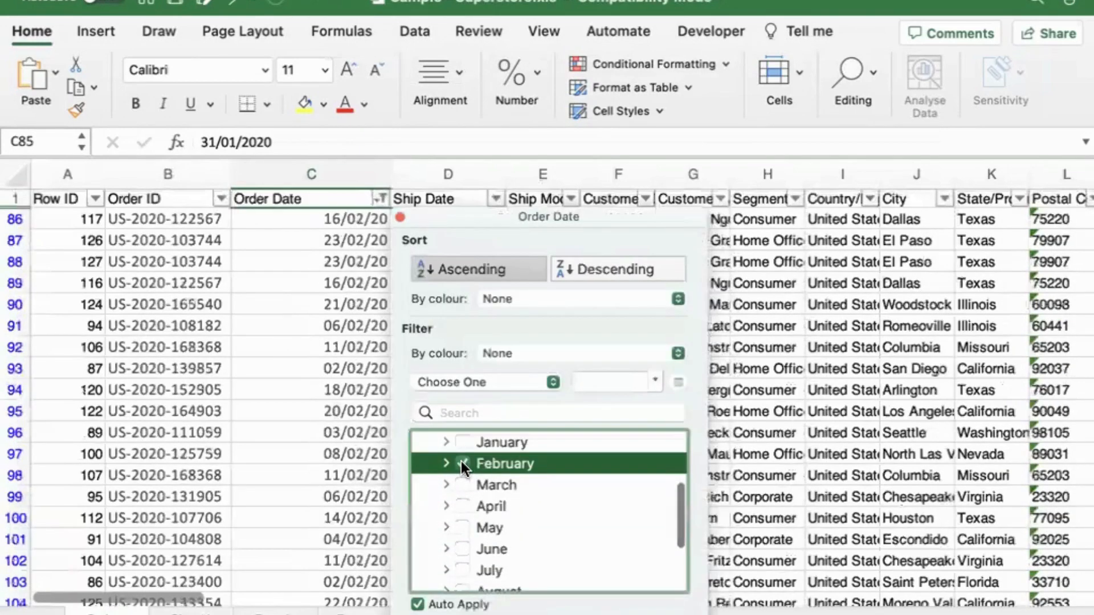
{"action": "left_click", "coordinate": [342, 420]}
Review the filtered February 2020 order dates to the last row and select the Sales column R.
{"action": "scroll", "coordinate": [331, 227], "scroll_direction": "up", "scroll_amount": 2}
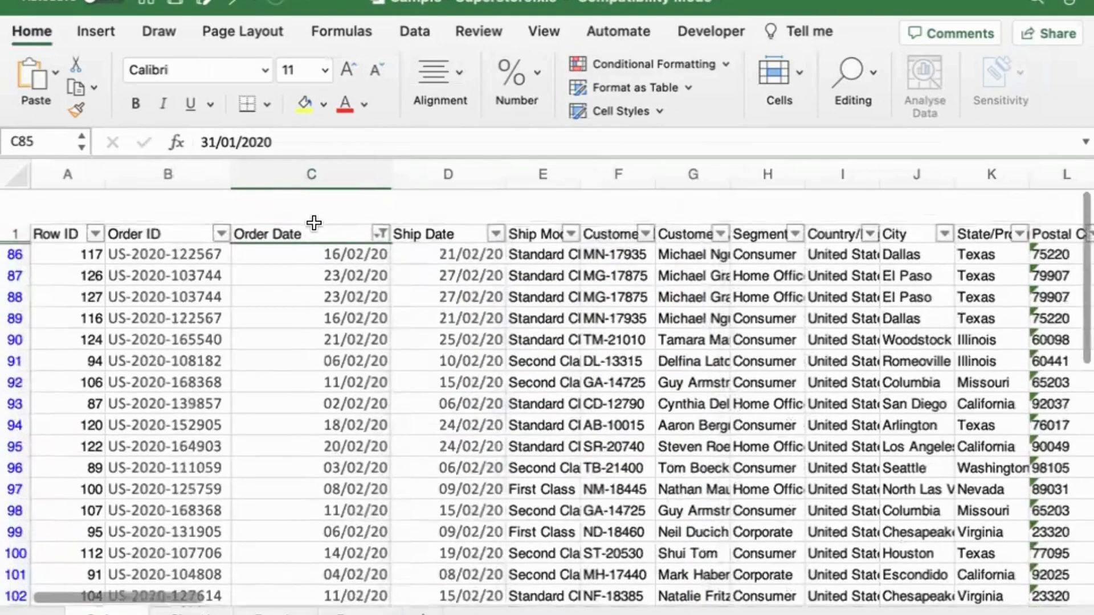
{"action": "scroll", "coordinate": [306, 352], "scroll_direction": "down", "scroll_amount": 10}
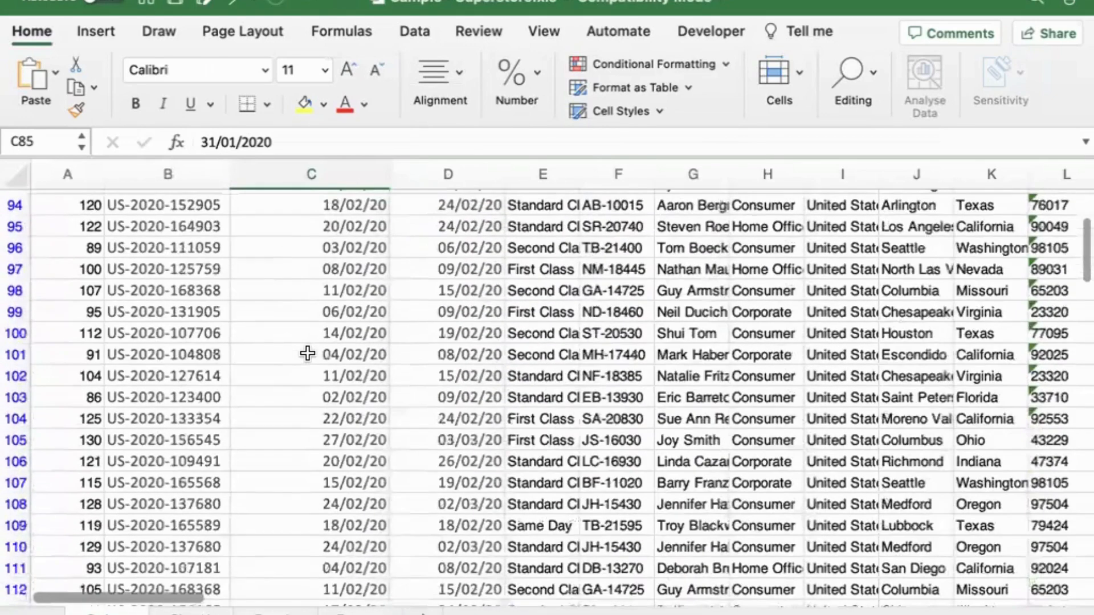
{"action": "scroll", "coordinate": [307, 353], "scroll_direction": "down", "scroll_amount": 3}
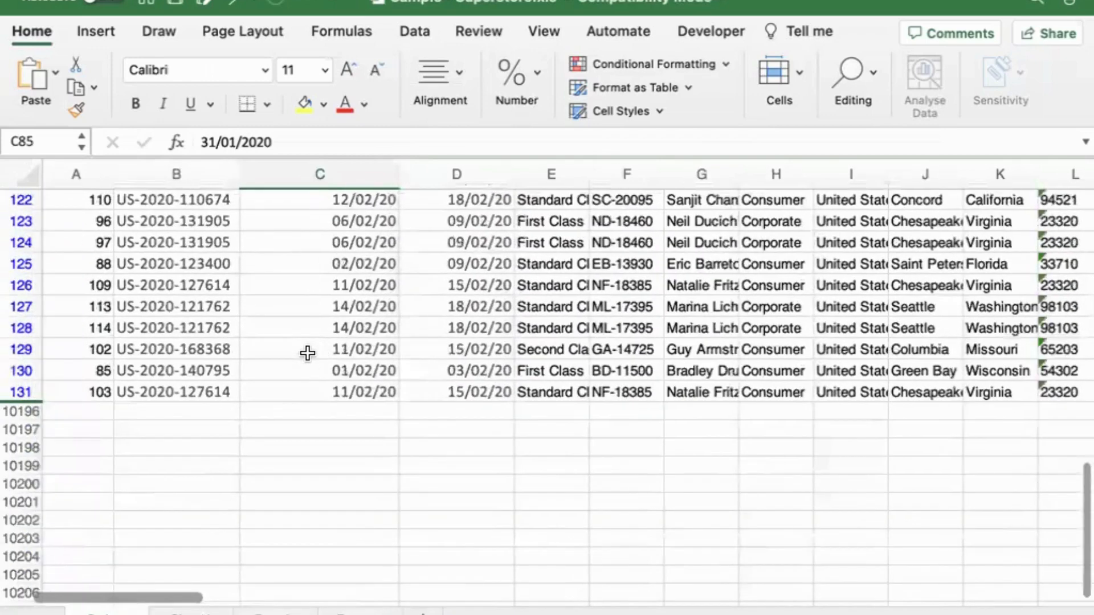
{"action": "scroll", "coordinate": [308, 354], "scroll_direction": "up", "scroll_amount": 9}
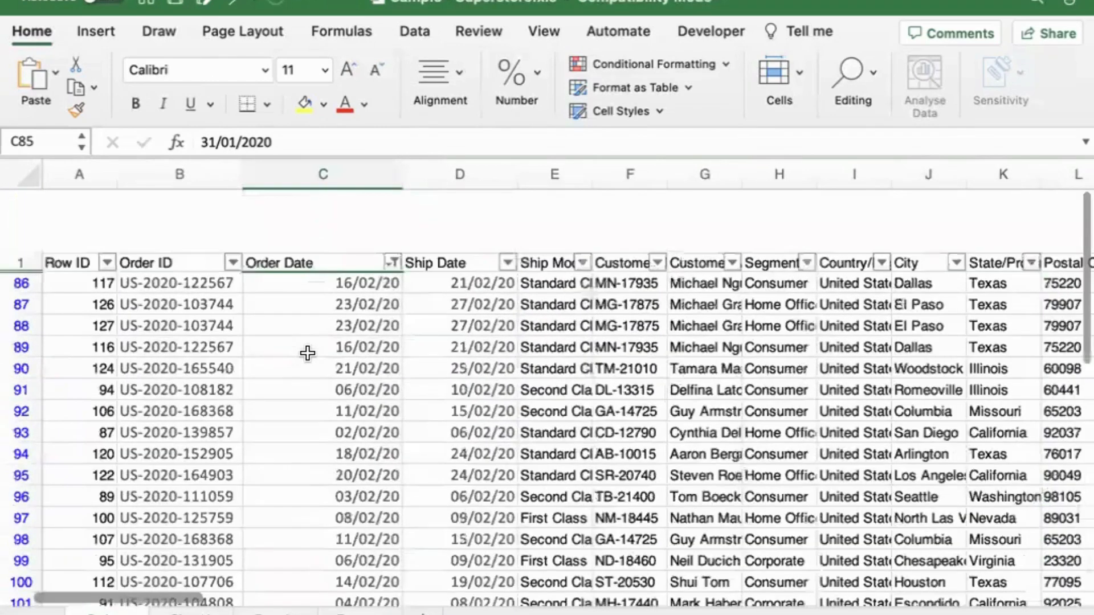
{"action": "scroll", "coordinate": [308, 354], "scroll_direction": "right", "scroll_amount": 3}
{"action": "scroll", "coordinate": [308, 353], "scroll_direction": "right", "scroll_amount": 10}
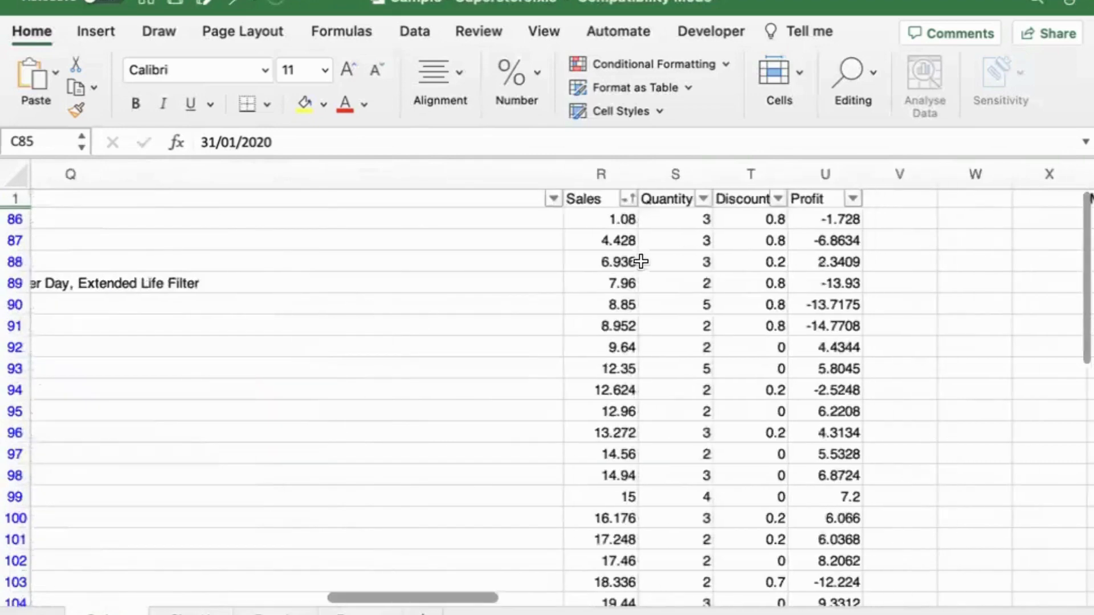
{"action": "left_click", "coordinate": [615, 169]}
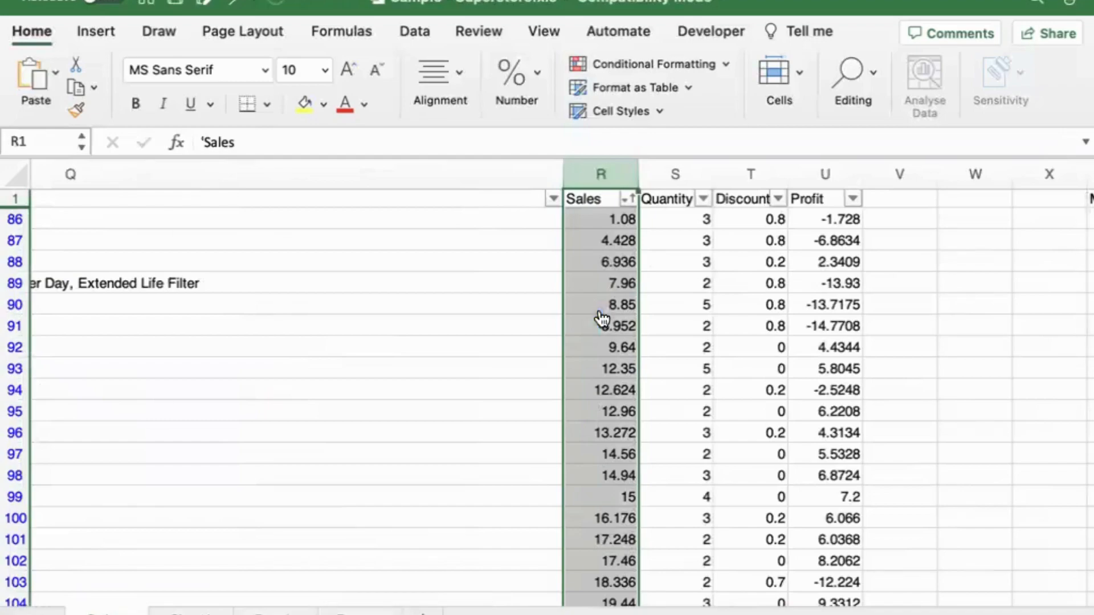
Switch to Tableau and view the Sample - Superstore source data, closing it to return to the monthly sales chart.
{"action": "key", "text": "super+Tab"}
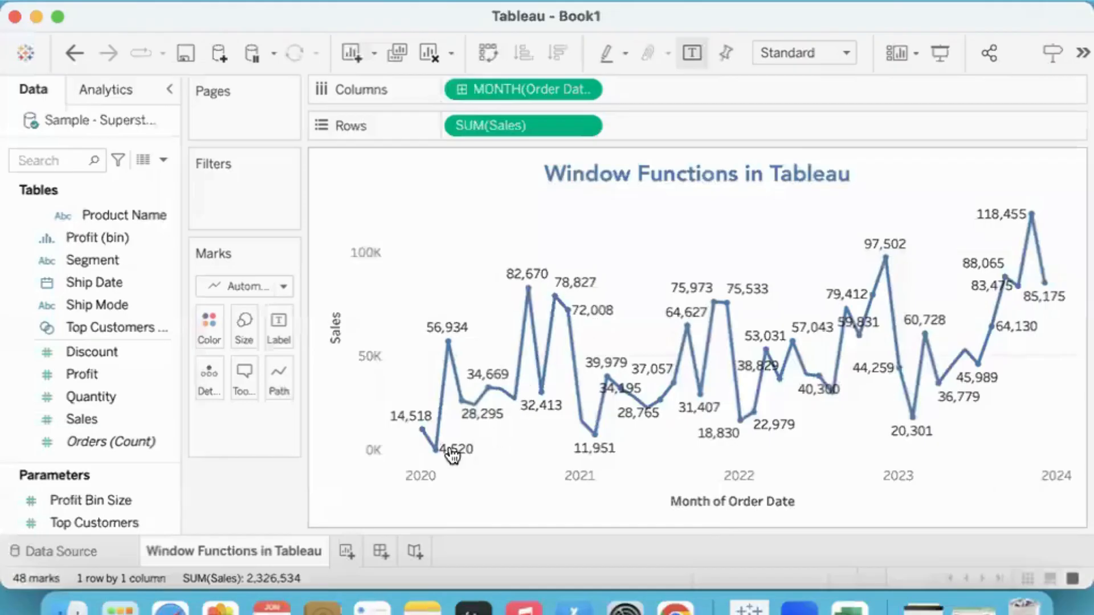
{"action": "left_click", "coordinate": [142, 161]}
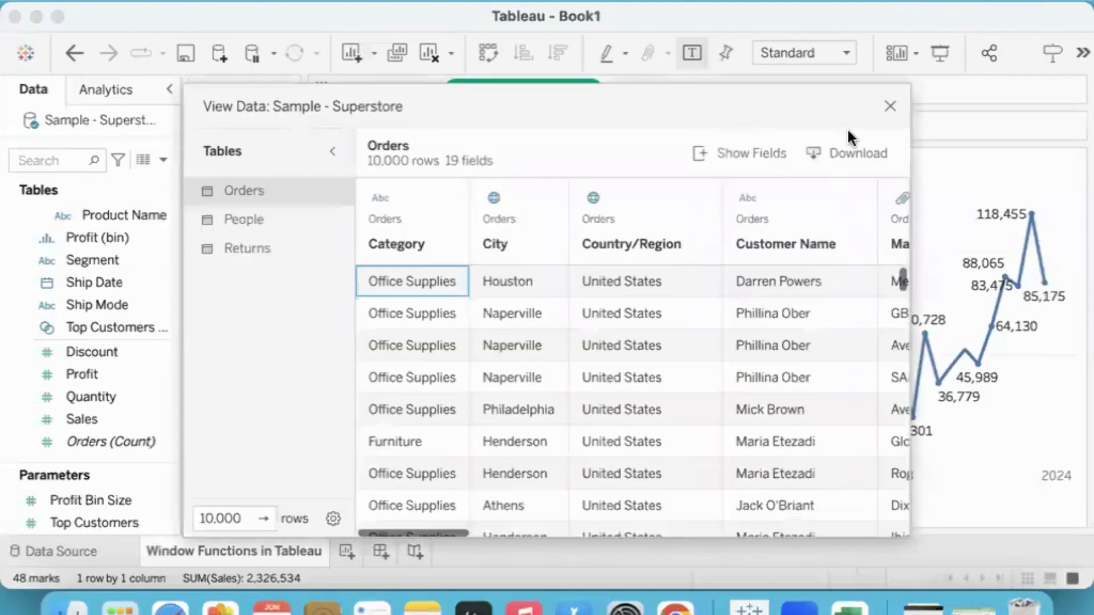
{"action": "left_click", "coordinate": [890, 106]}
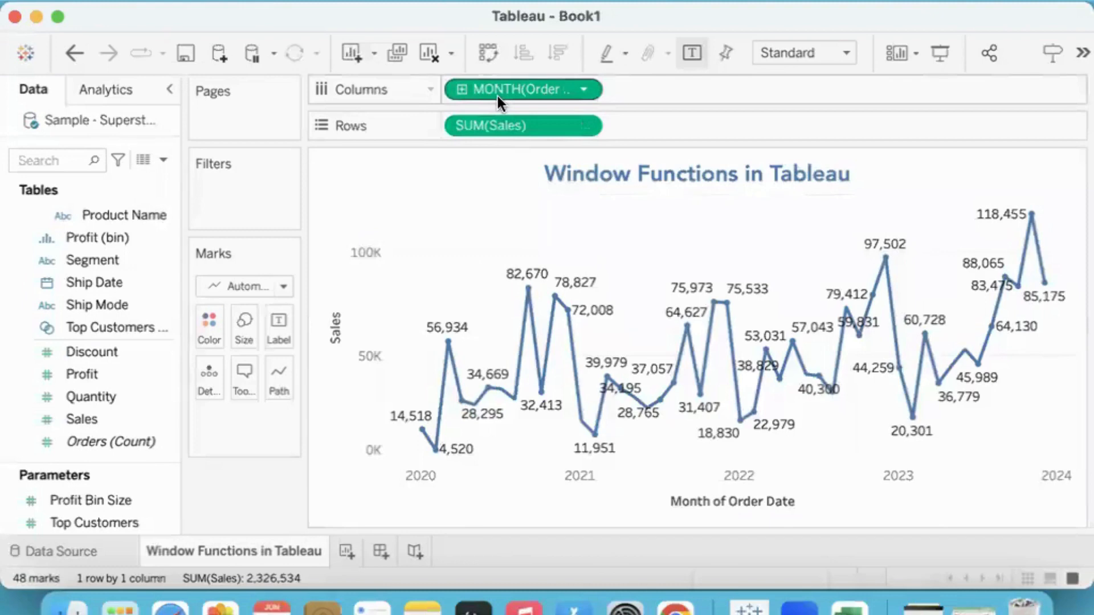
{"action": "mouse_move", "coordinate": [420, 430]}
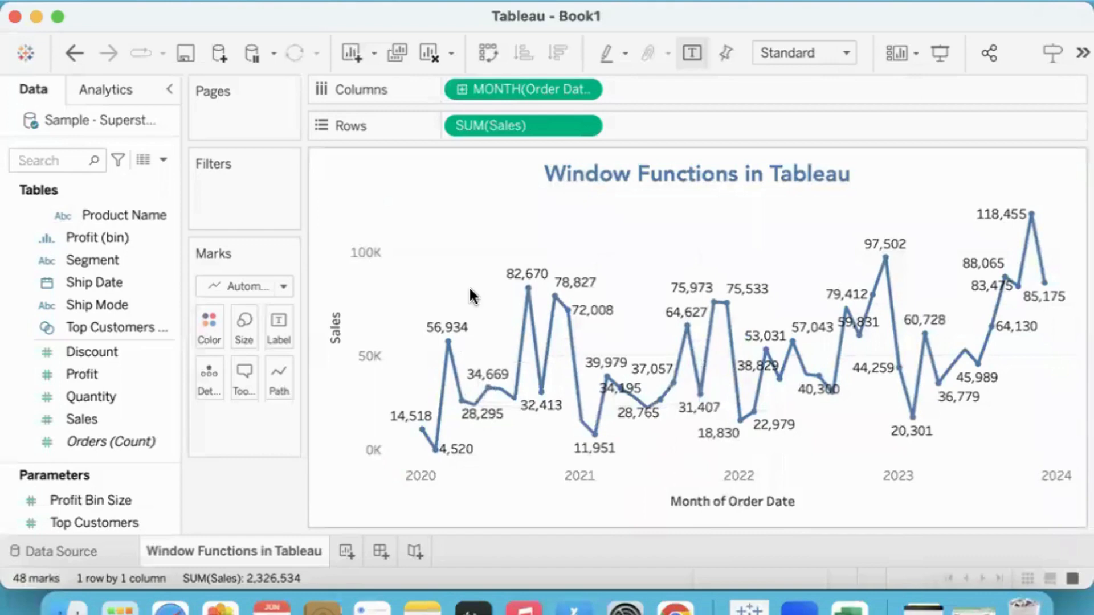
{"action": "left_click", "coordinate": [163, 160]}
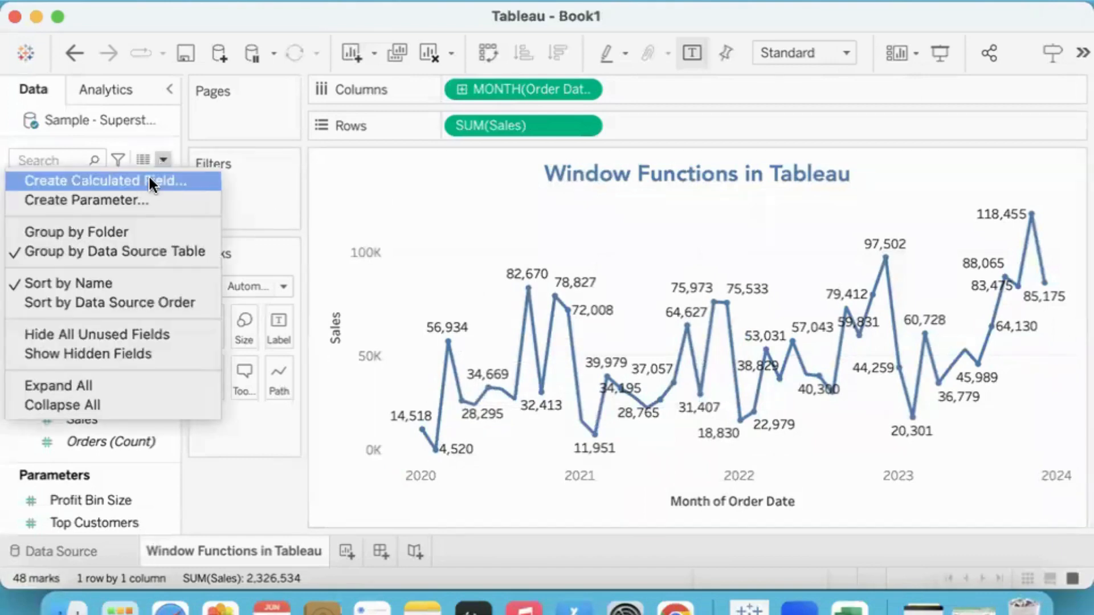
{"action": "left_click", "coordinate": [149, 180]}
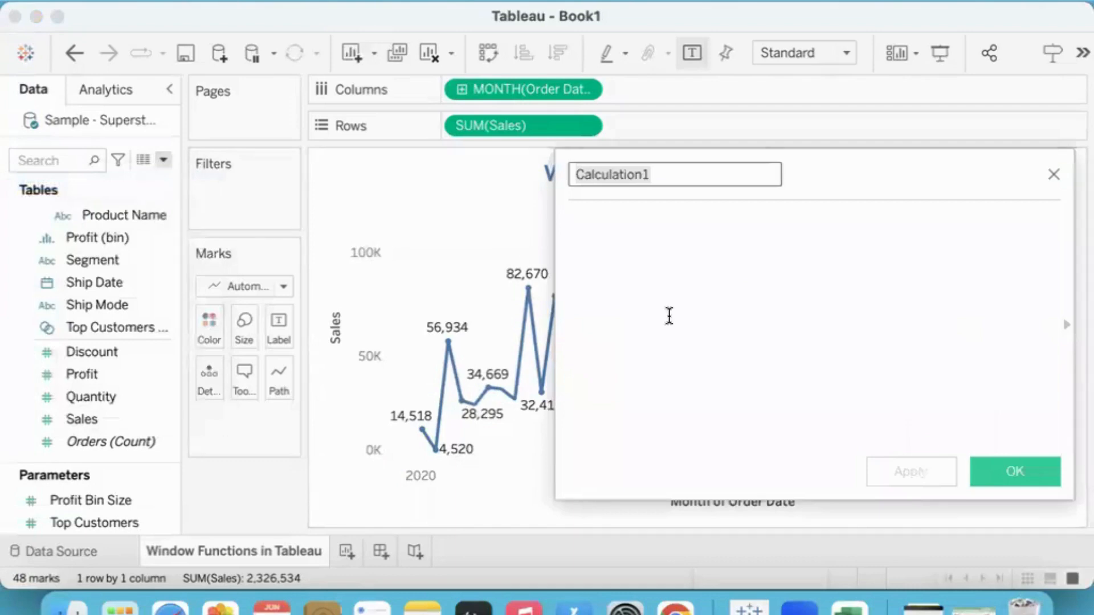
{"action": "type", "text": "Min"}
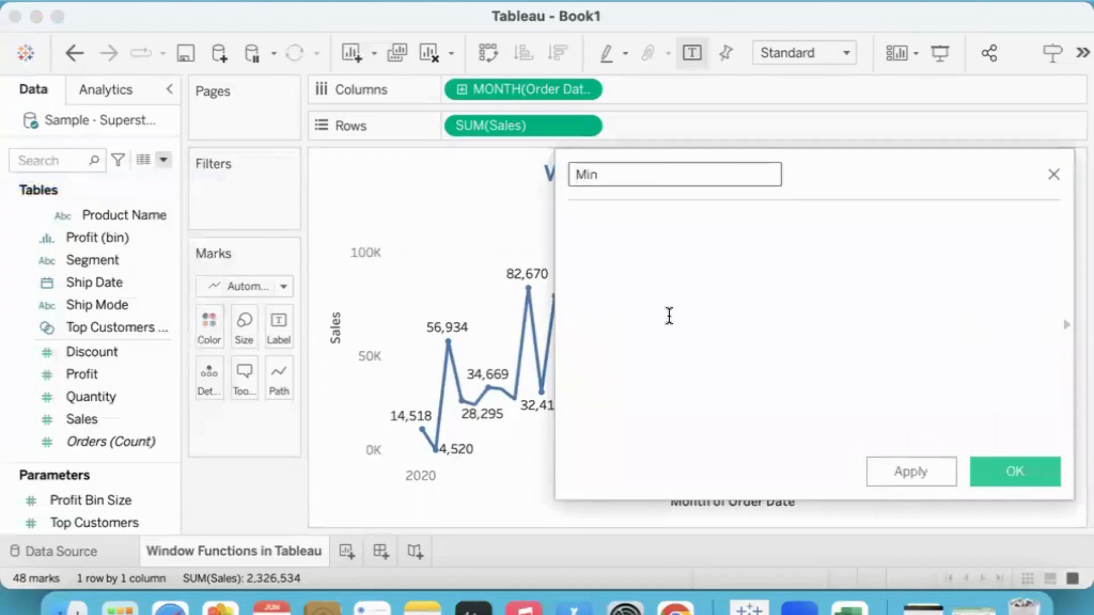
{"action": "type", "text": "imum"}
{"action": "left_click", "coordinate": [635, 237]}
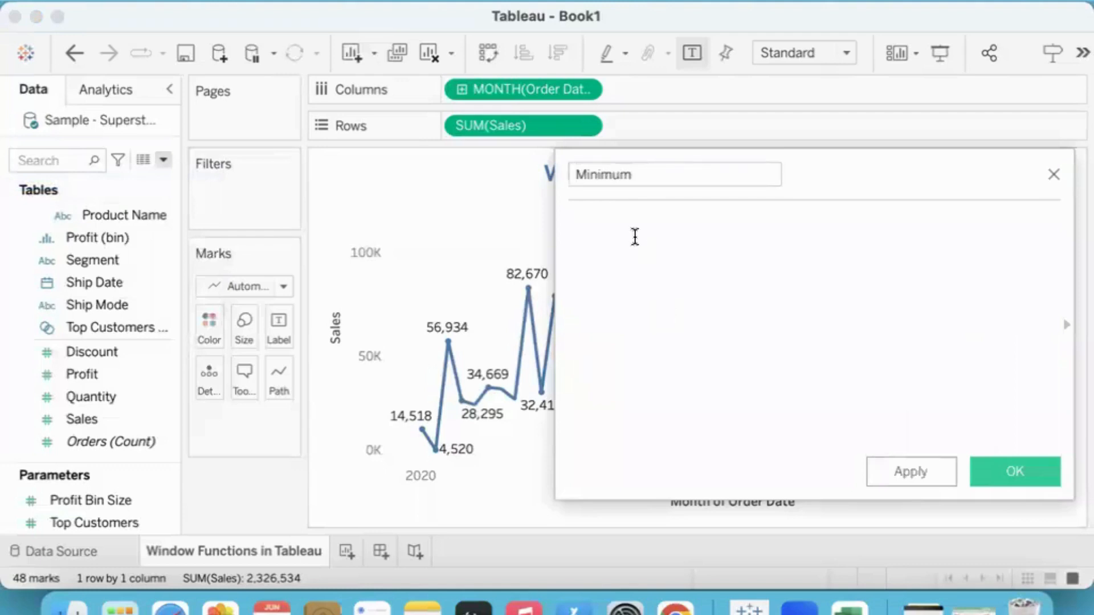
Switch to the Superstore workbook in Excel and select the Order Date column of the February orders.
{"action": "left_click", "coordinate": [849, 605]}
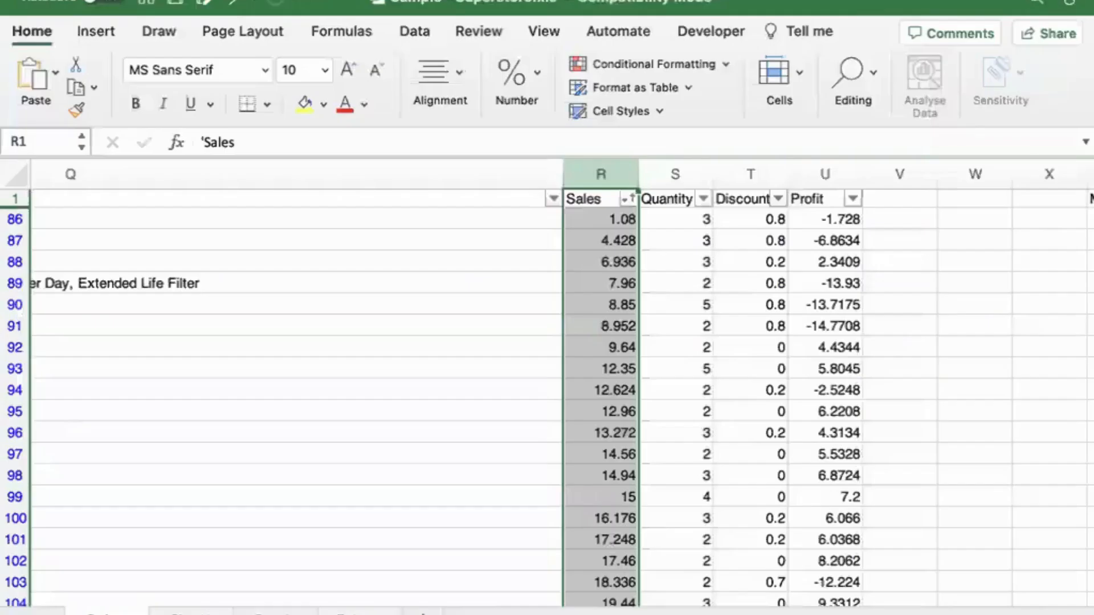
{"action": "scroll", "coordinate": [361, 310], "scroll_direction": "left", "scroll_amount": 5}
{"action": "scroll", "coordinate": [362, 310], "scroll_direction": "left", "scroll_amount": 10}
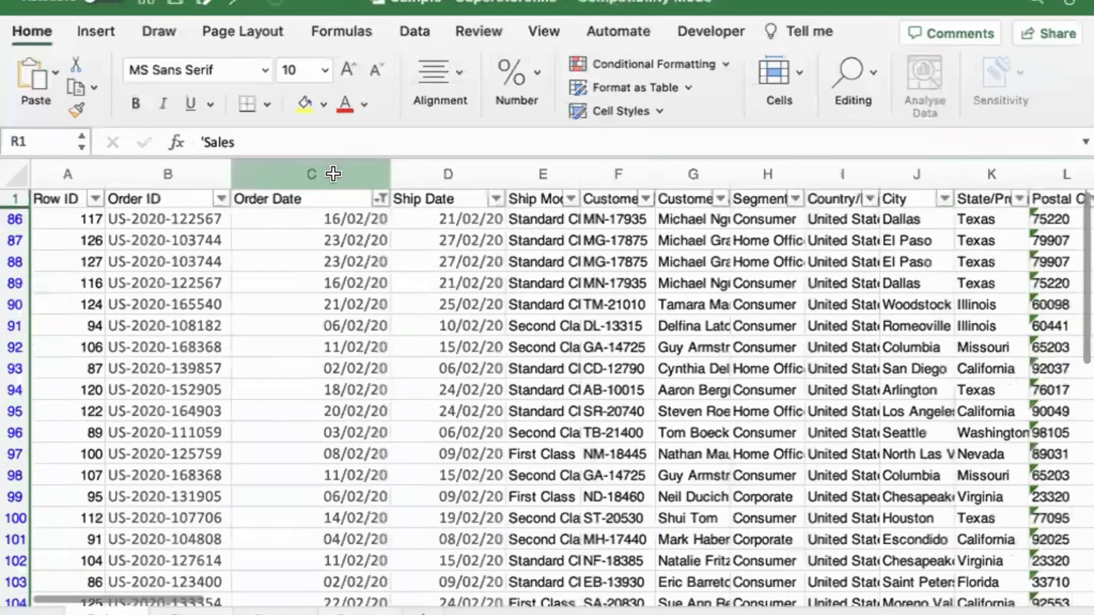
{"action": "left_click", "coordinate": [334, 174]}
Examine the smallest and largest February sales by selecting the first and last filtered cells of the Sales column, R86 and R131.
{"action": "scroll", "coordinate": [648, 437], "scroll_direction": "right", "scroll_amount": 3}
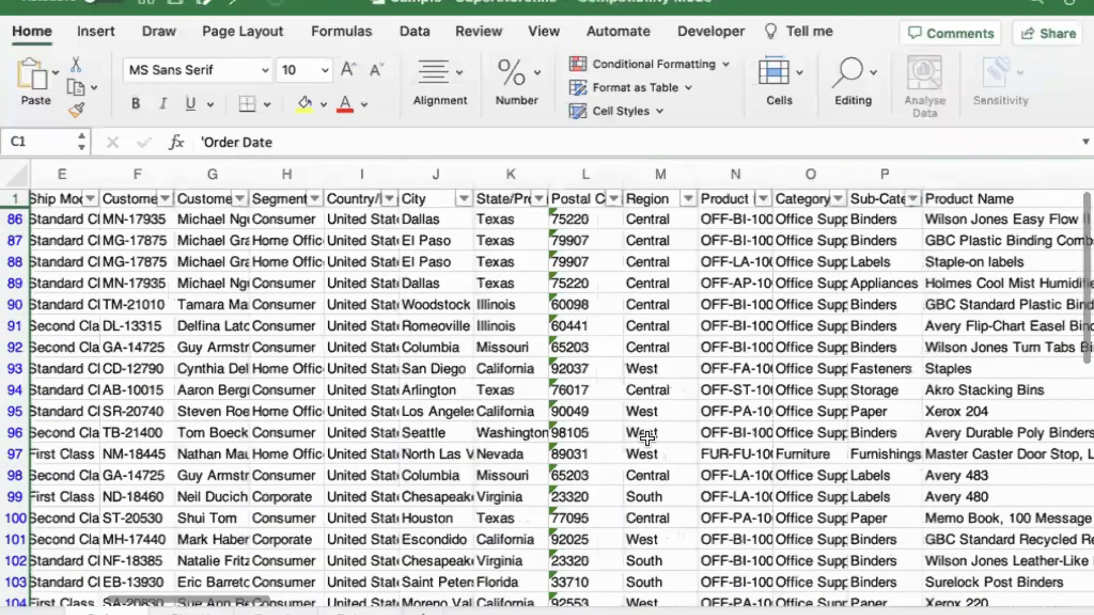
{"action": "scroll", "coordinate": [647, 437], "scroll_direction": "right", "scroll_amount": 6}
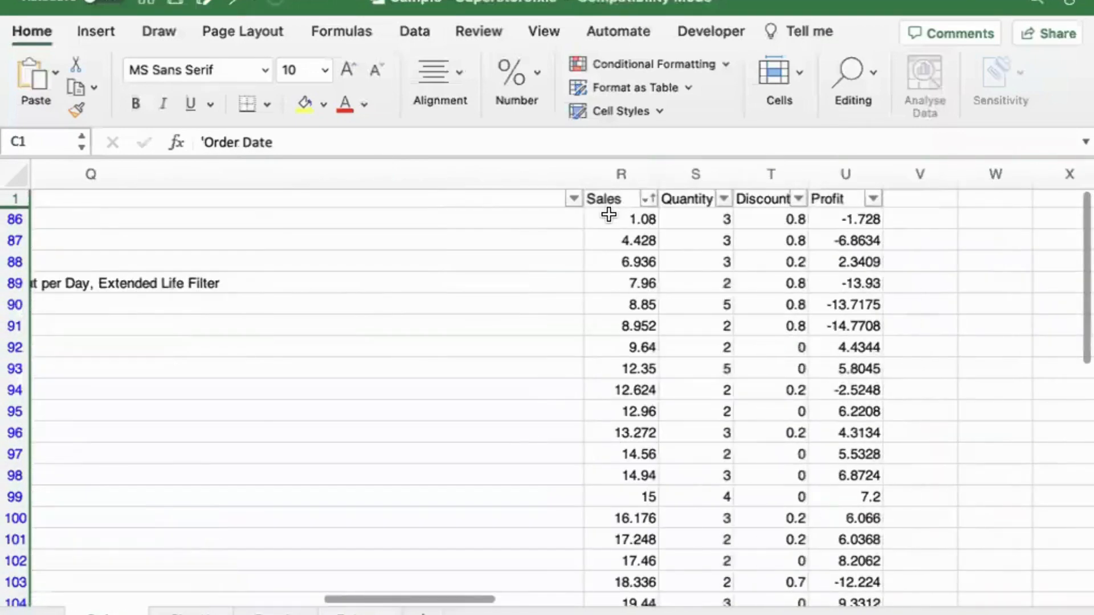
{"action": "left_click", "coordinate": [609, 215]}
{"action": "scroll", "coordinate": [633, 488], "scroll_direction": "down", "scroll_amount": 15}
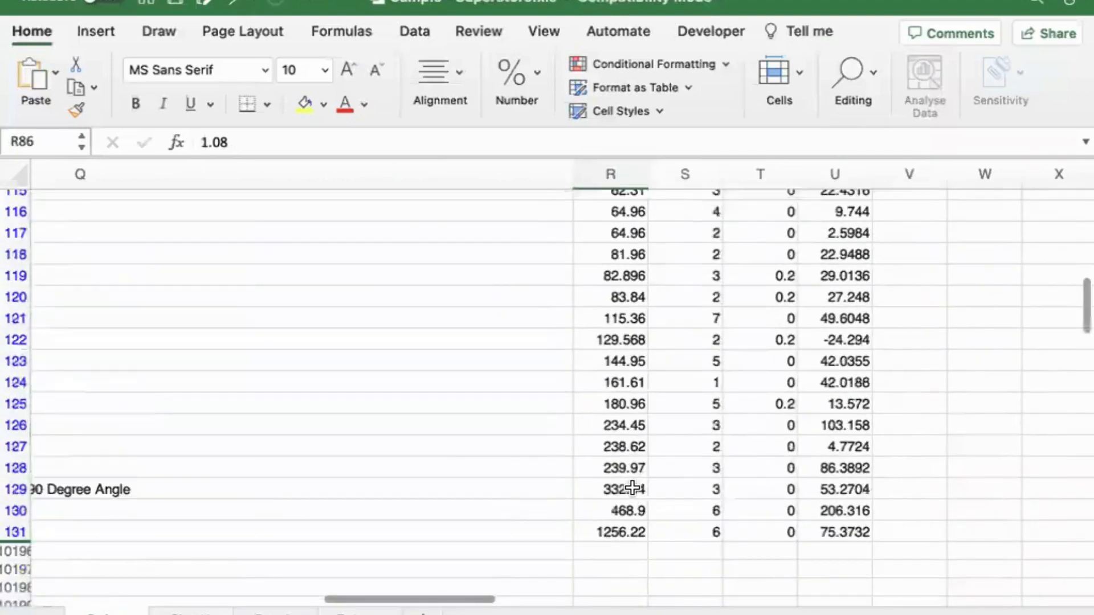
{"action": "left_click", "coordinate": [589, 283]}
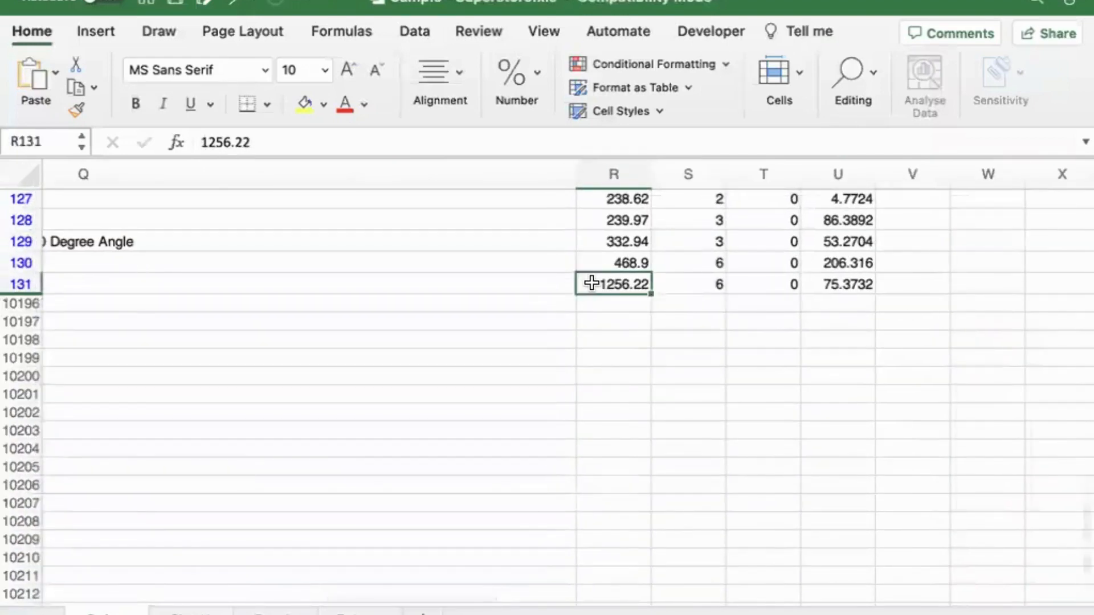
Switch back to Tableau and close the calculated field editor without saving.
{"action": "key", "text": "ctrl+Left"}
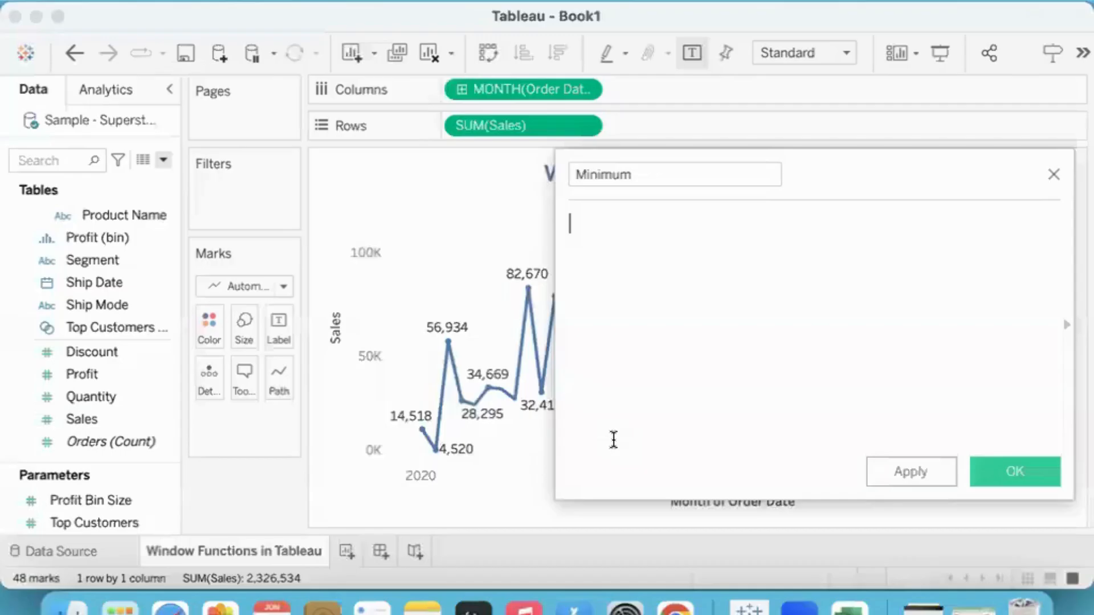
{"action": "left_click", "coordinate": [1053, 175]}
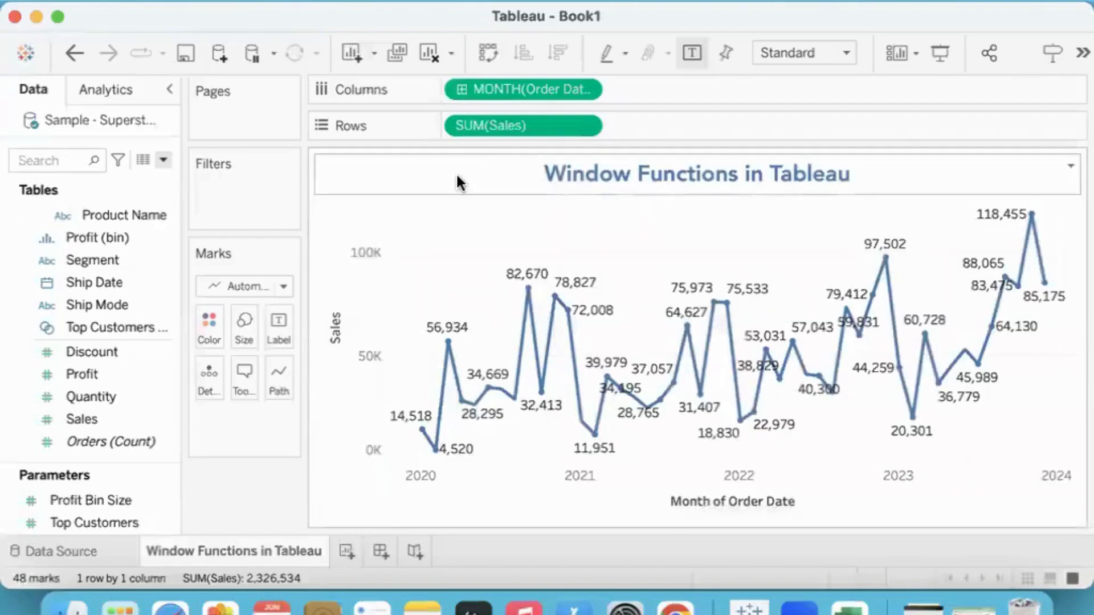
{"action": "left_click", "coordinate": [169, 394]}
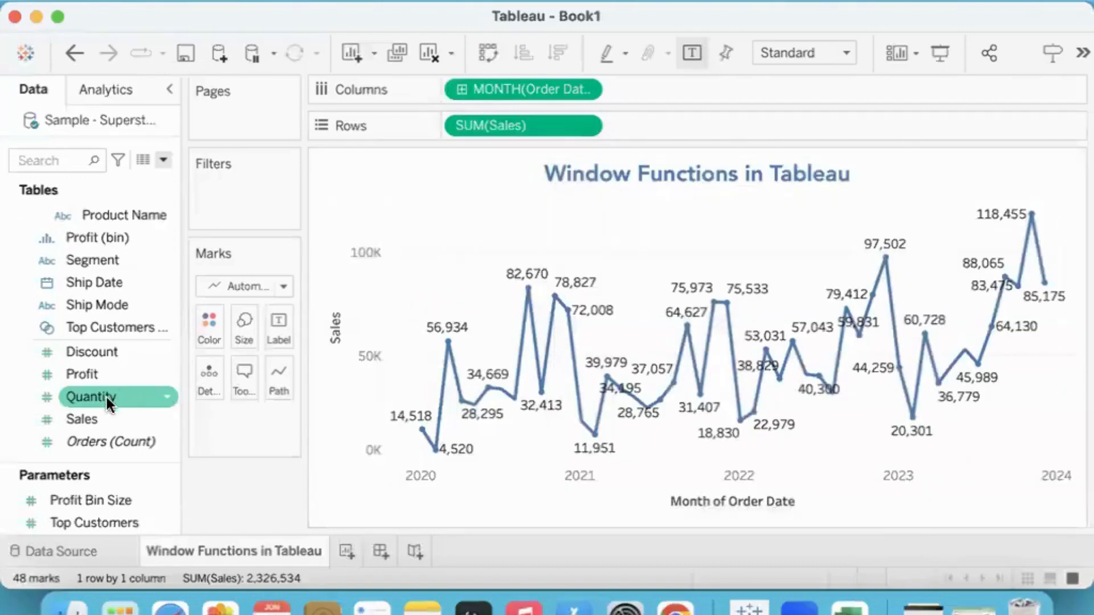
{"action": "left_click", "coordinate": [102, 375]}
Add Sales as a second measure on Rows, set its aggregation to Minimum, and inspect the February 2020 mark.
{"action": "left_click_drag", "start_coordinate": [90, 419], "coordinate": [655, 121]}
{"action": "left_click", "coordinate": [743, 124]}
{"action": "mouse_move", "coordinate": [763, 324]}
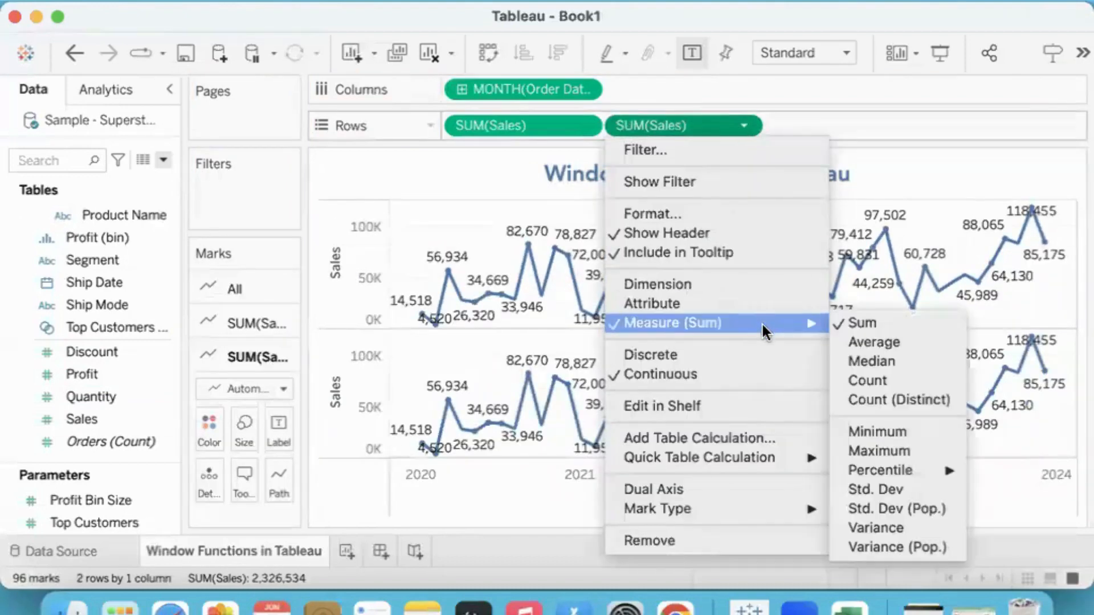
{"action": "left_click", "coordinate": [864, 430]}
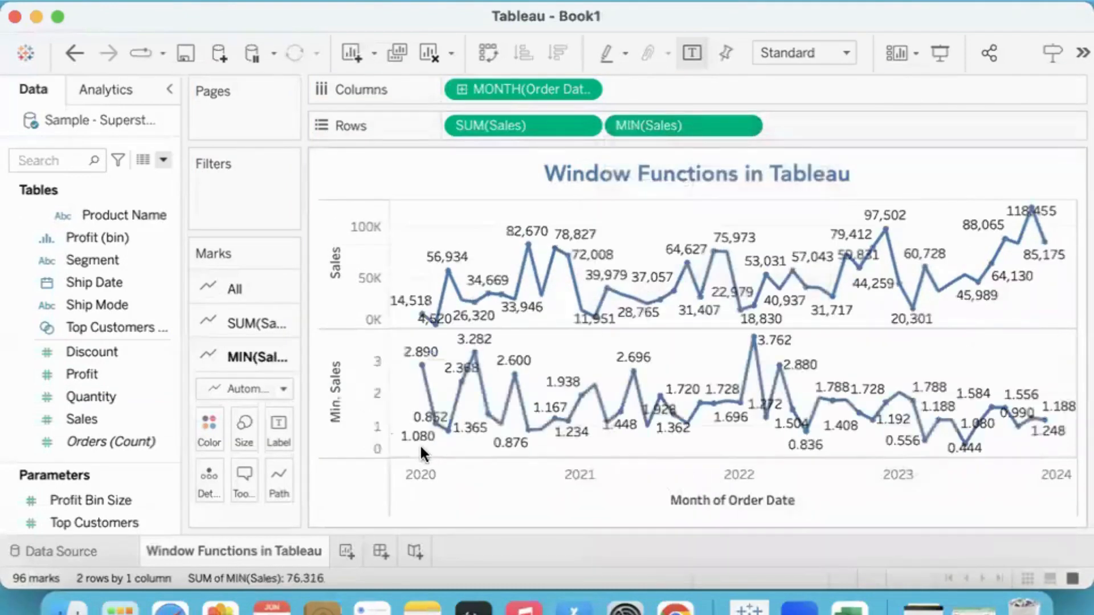
{"action": "mouse_move", "coordinate": [420, 450]}
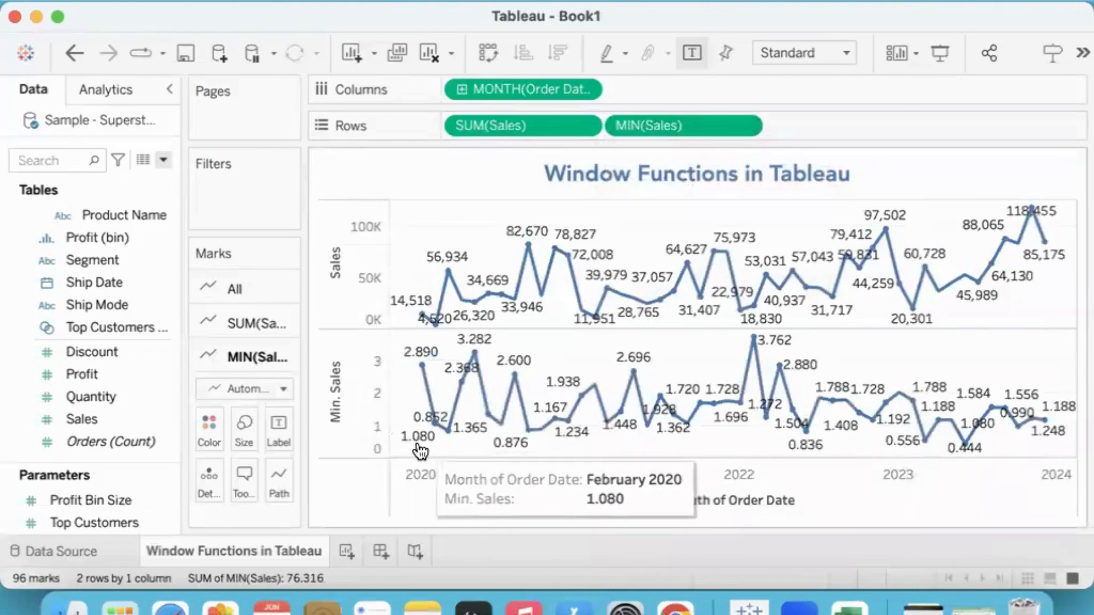
Change the second Sales measure's aggregation to Maximum and compare it with the last February Sales cell in Excel before returning to Tableau.
{"action": "left_click", "coordinate": [744, 127]}
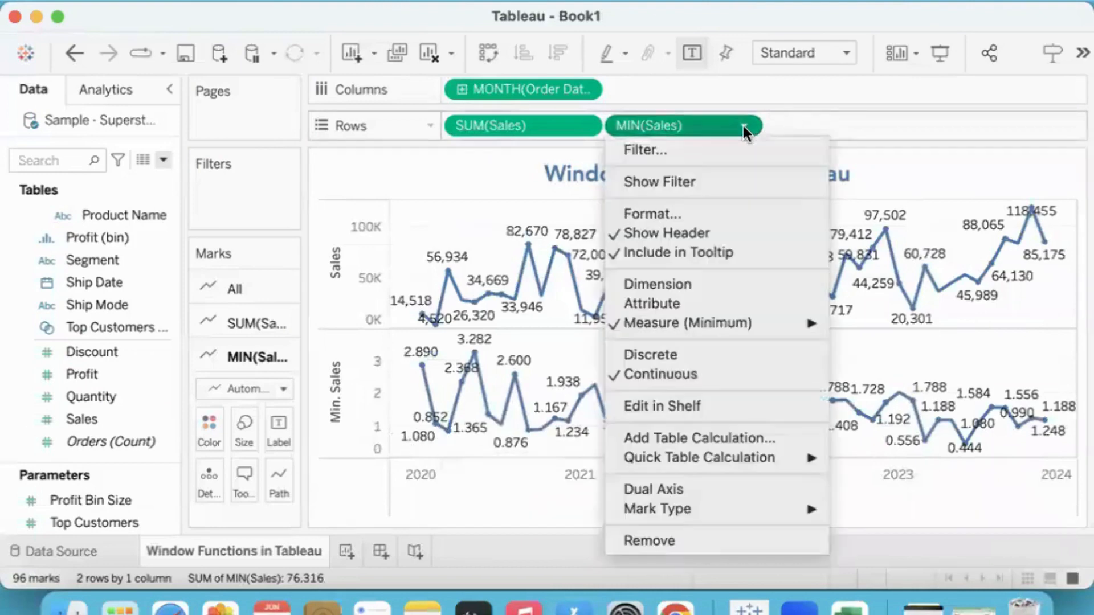
{"action": "mouse_move", "coordinate": [754, 319]}
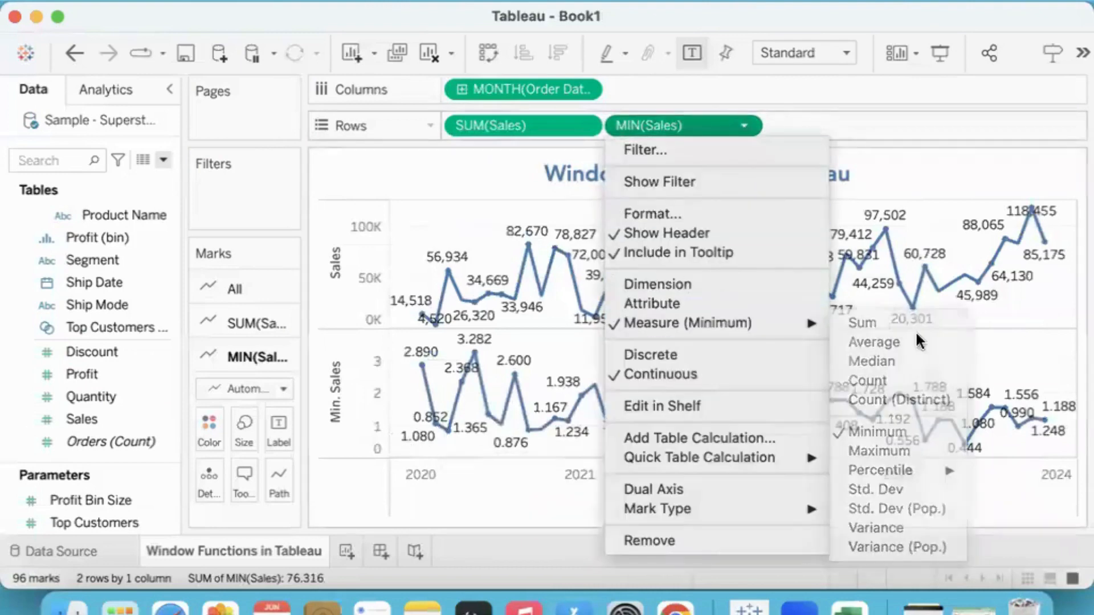
{"action": "mouse_move", "coordinate": [795, 324]}
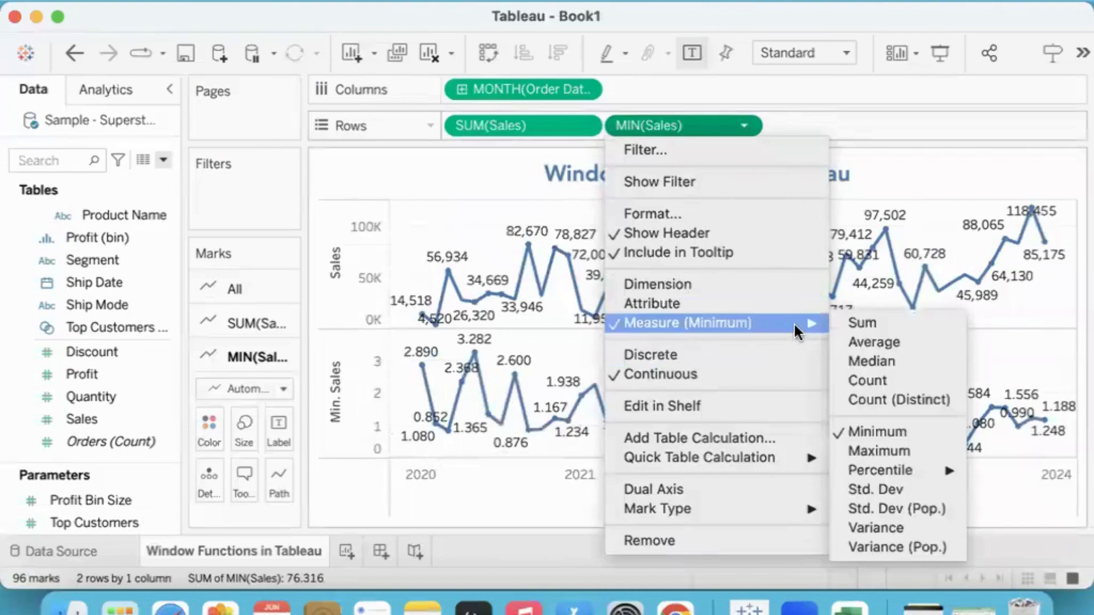
{"action": "left_click", "coordinate": [874, 445]}
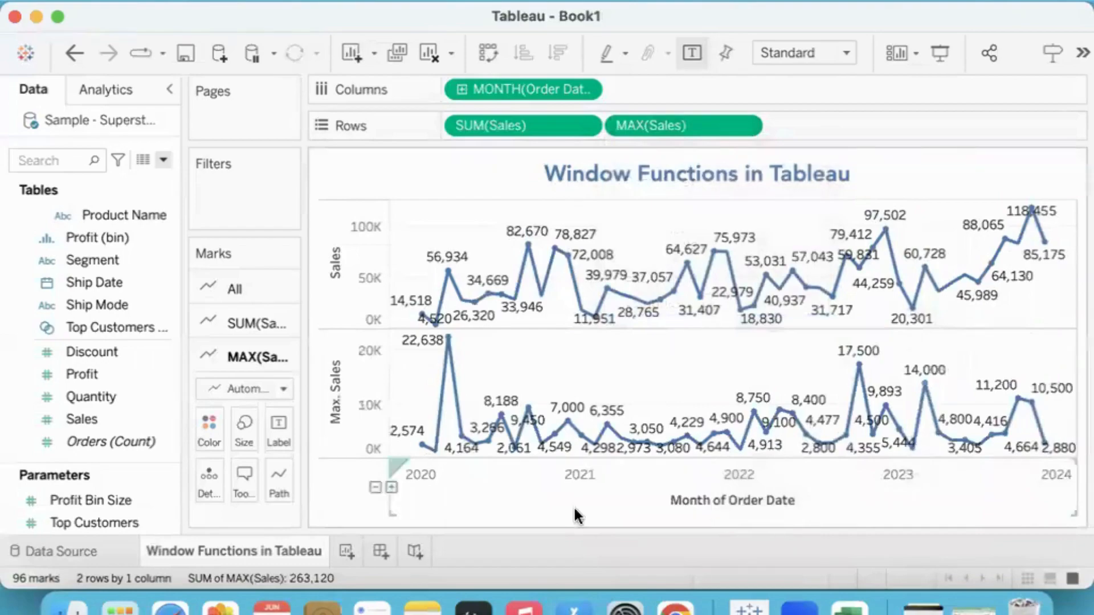
{"action": "left_click", "coordinate": [849, 610]}
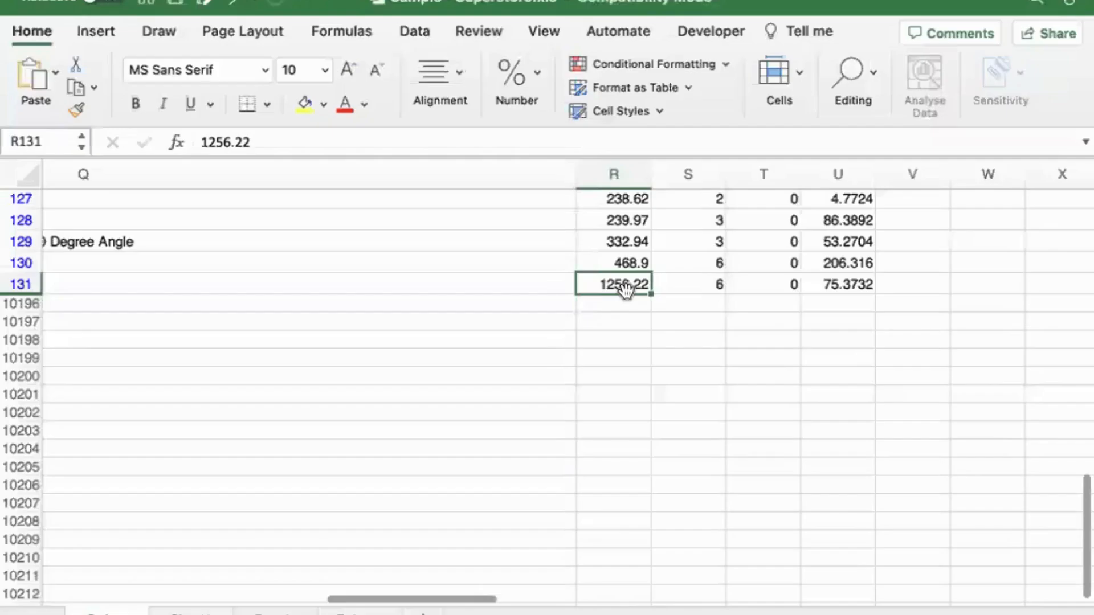
{"action": "key", "text": "ctrl+Left"}
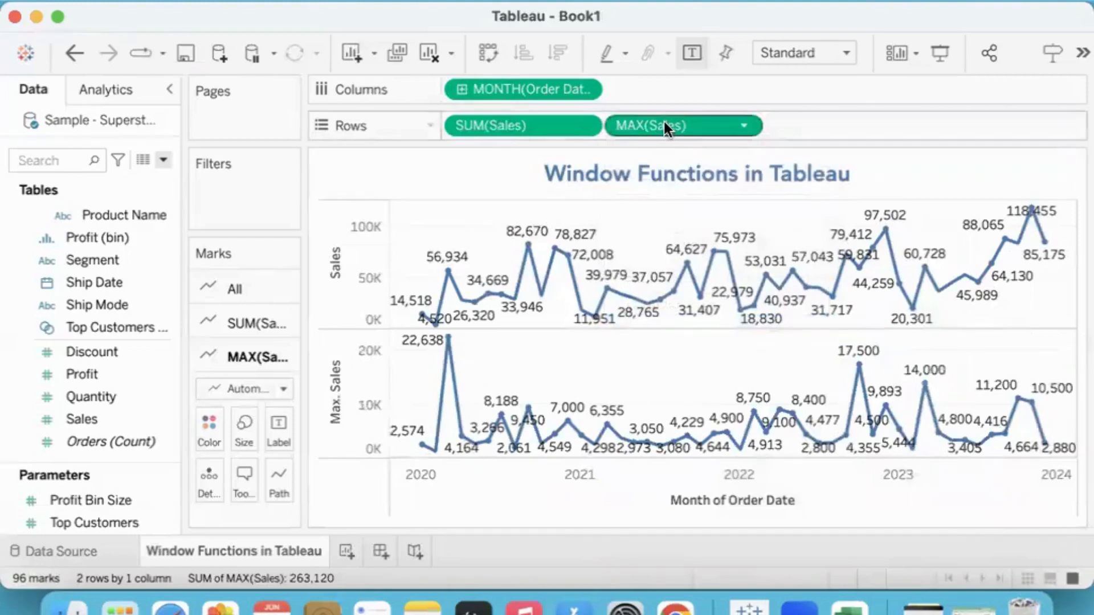
Remove the MAX(Sales) measure from Rows and start a new calculated field named Minimum.
{"action": "left_click_drag", "start_coordinate": [664, 125], "coordinate": [12, 426]}
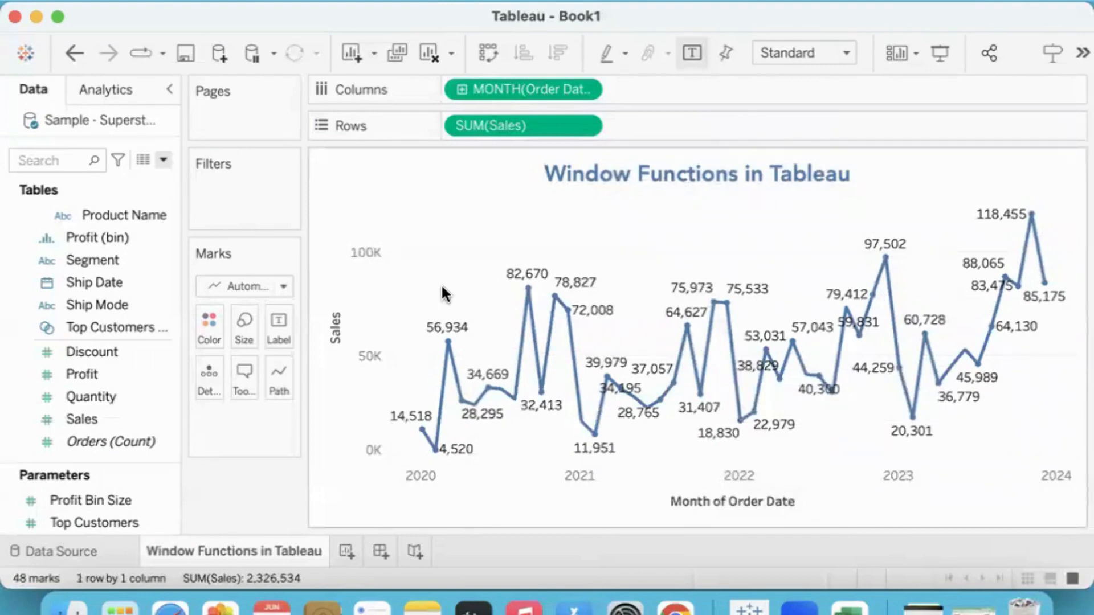
{"action": "left_click", "coordinate": [163, 160]}
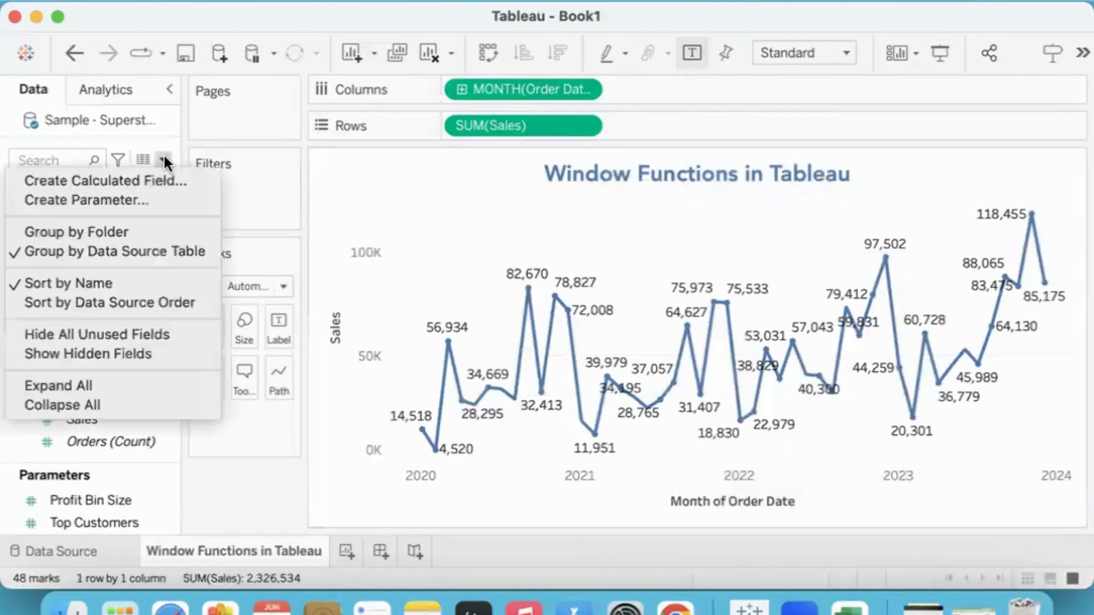
{"action": "left_click", "coordinate": [143, 180]}
{"action": "type", "text": "Win"}
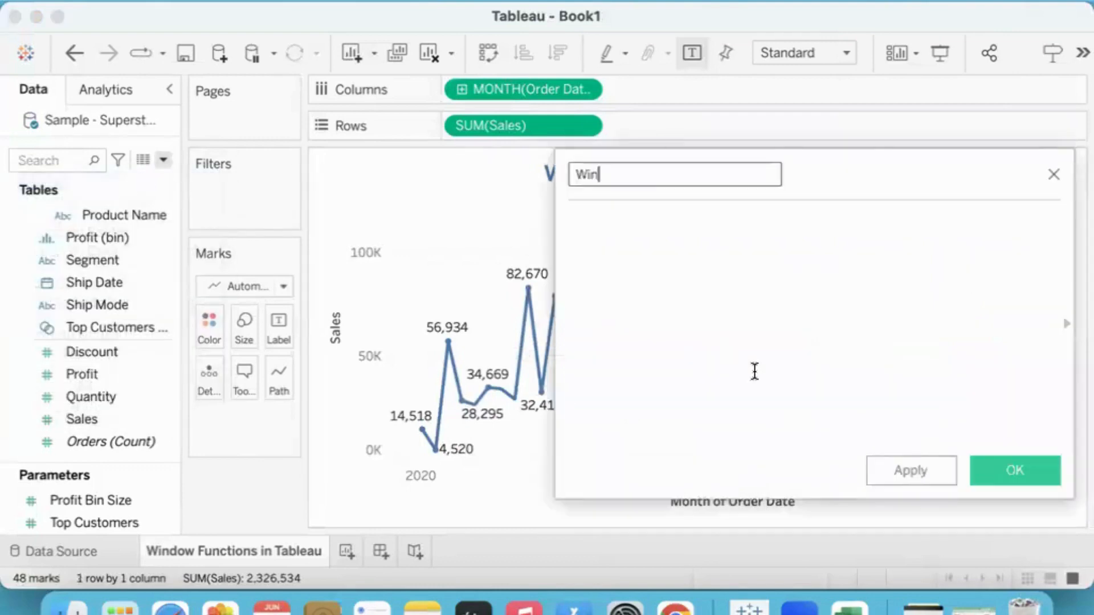
{"action": "key", "text": "BackSpace"}
{"action": "key", "text": "BackSpace"}
{"action": "type", "text": "Win"}
{"action": "key", "text": "BackSpace"}
{"action": "key", "text": "BackSpace"}
{"action": "key", "text": "BackSpace"}
{"action": "type", "text": "Minimum"}
Enter the formula MIN(SUM([Sales])) in the Minimum field and read the calculation's error details.
{"action": "left_click", "coordinate": [654, 221]}
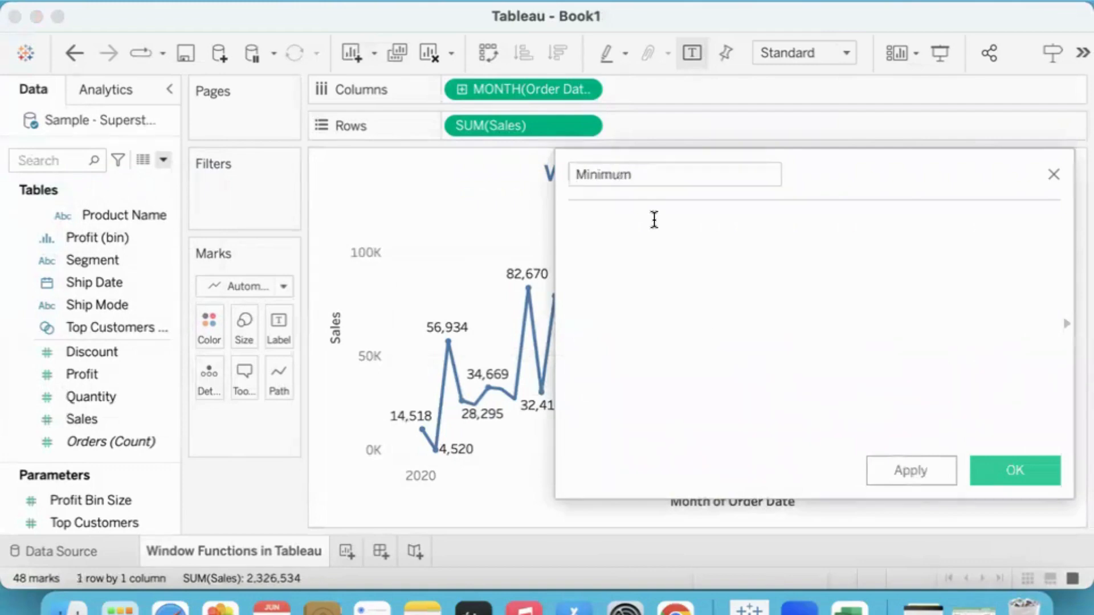
{"action": "type", "text": "mi"}
{"action": "key", "text": "Return"}
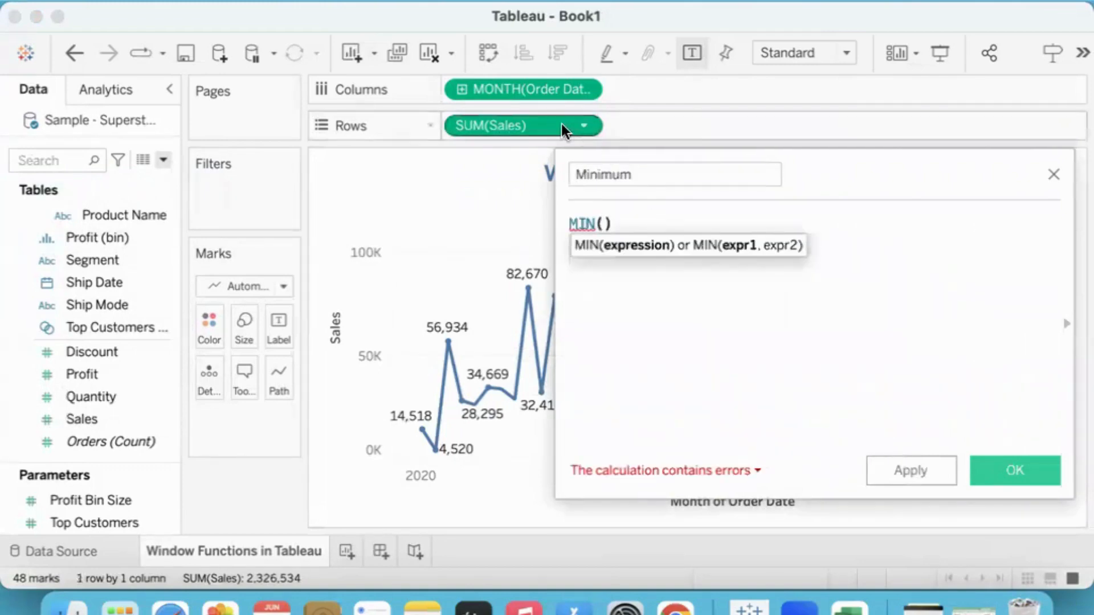
{"action": "mouse_move", "coordinate": [532, 124]}
{"action": "left_mouse_down"}
{"action": "mouse_move", "coordinate": [541, 146]}
{"action": "mouse_move", "coordinate": [478, 155]}
{"action": "mouse_move", "coordinate": [539, 141]}
{"action": "left_mouse_up"}
{"action": "type", "text": "SUM([Sales])"}
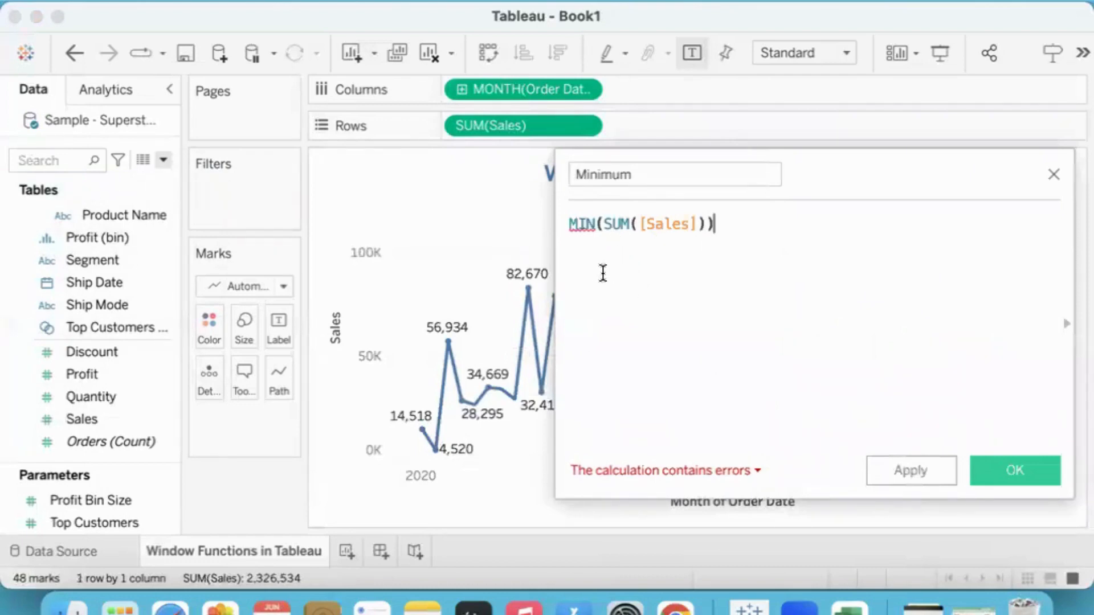
{"action": "left_click", "coordinate": [758, 470]}
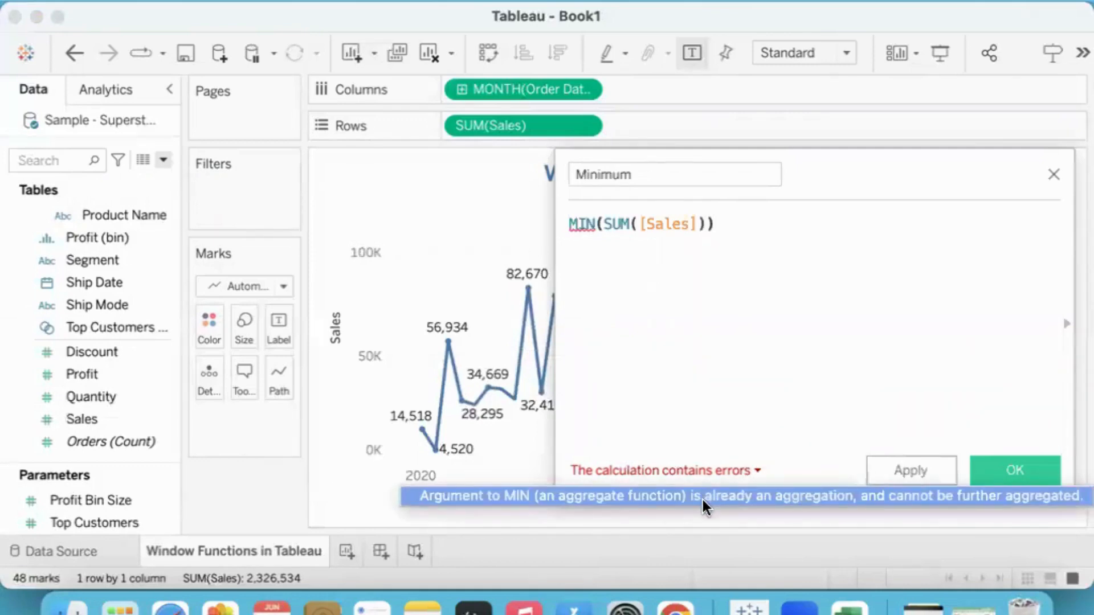
{"action": "left_click", "coordinate": [741, 374]}
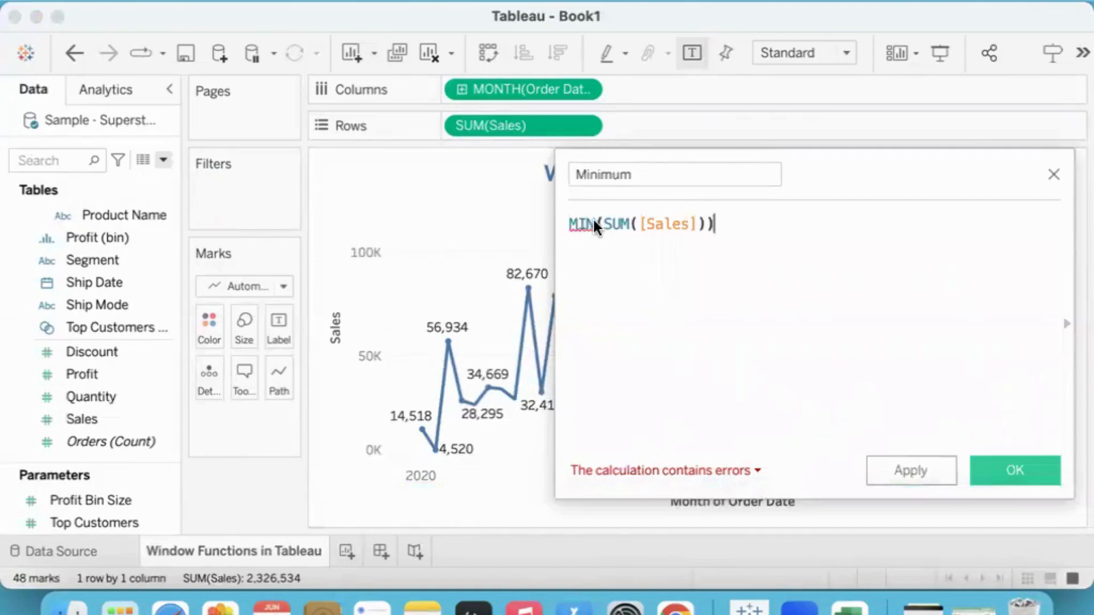
Replace MIN with WINDOW_MIN so the Minimum formula reads WINDOW_MIN(SUM([Sales])).
{"action": "left_click_drag", "start_coordinate": [809, 171], "coordinate": [809, 196]}
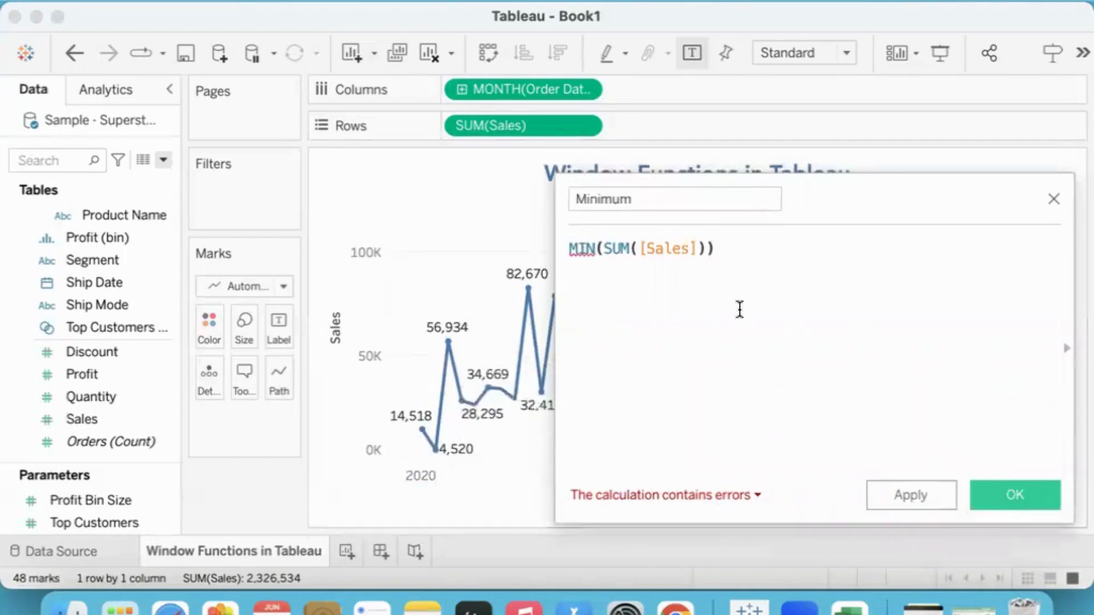
{"action": "left_click_drag", "start_coordinate": [865, 200], "coordinate": [769, 185]}
{"action": "double_click", "coordinate": [495, 226]}
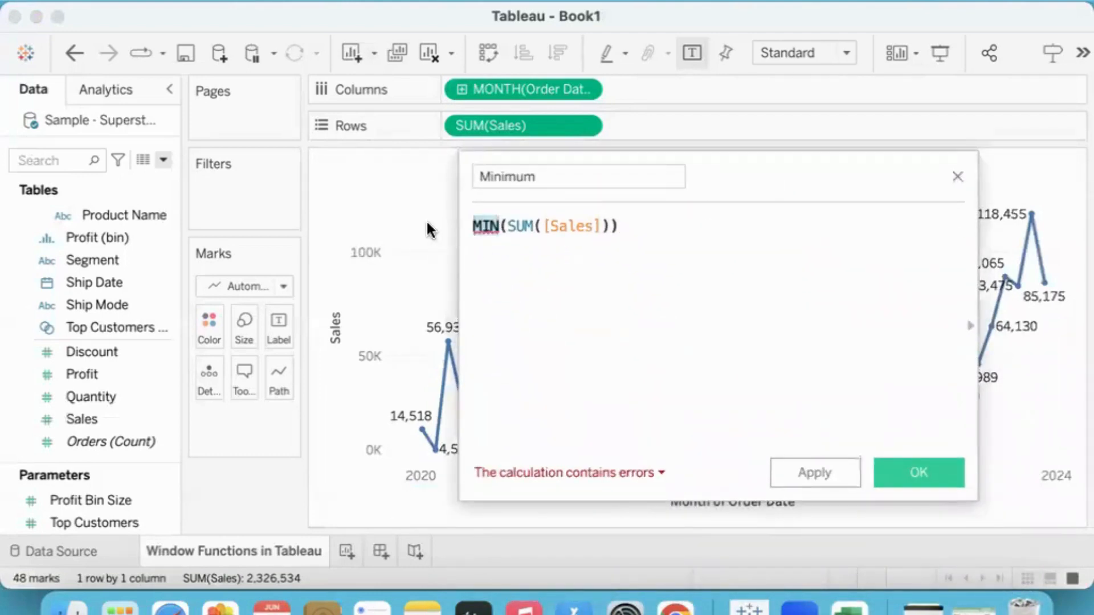
{"action": "type", "text": "wind"}
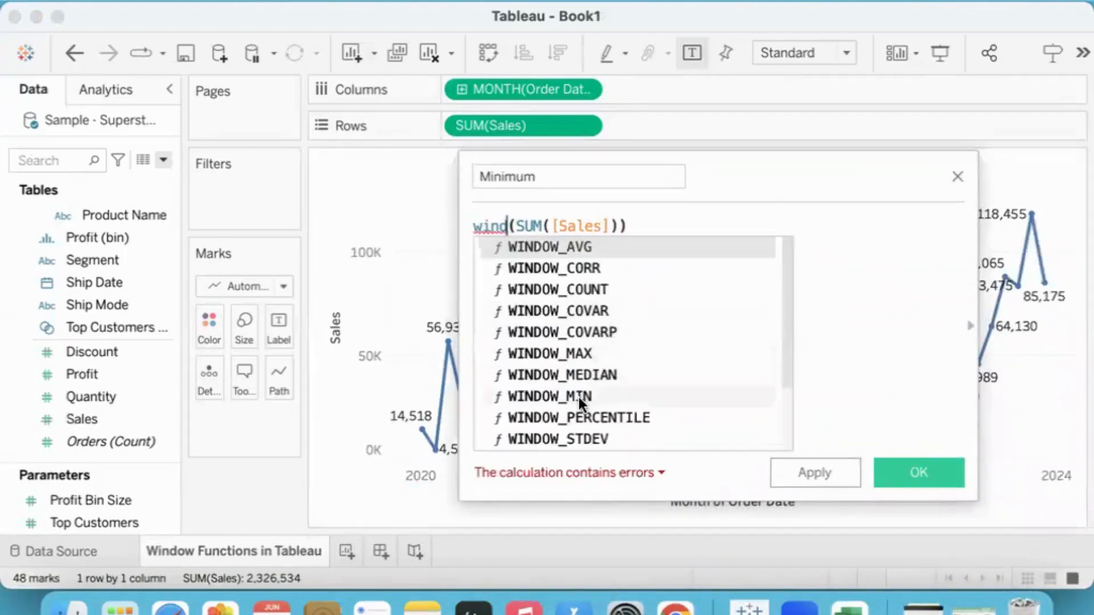
{"action": "double_click", "coordinate": [579, 397]}
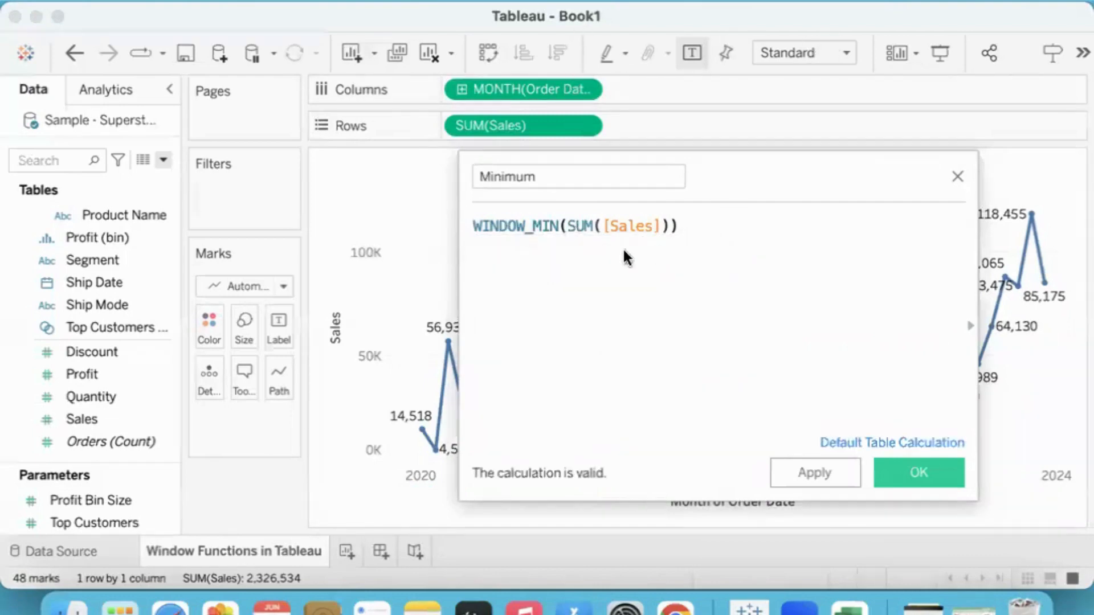
{"action": "mouse_move", "coordinate": [533, 245]}
{"action": "left_mouse_down"}
{"action": "mouse_move", "coordinate": [619, 251]}
{"action": "mouse_move", "coordinate": [681, 188]}
{"action": "mouse_move", "coordinate": [556, 211]}
{"action": "mouse_move", "coordinate": [614, 253]}
{"action": "left_mouse_up"}
{"action": "mouse_move", "coordinate": [493, 141]}
{"action": "left_mouse_down"}
{"action": "mouse_move", "coordinate": [474, 146]}
{"action": "mouse_move", "coordinate": [519, 106]}
{"action": "mouse_move", "coordinate": [478, 146]}
{"action": "mouse_move", "coordinate": [490, 141]}
{"action": "left_mouse_up"}
{"action": "mouse_move", "coordinate": [490, 251]}
{"action": "left_mouse_down"}
{"action": "mouse_move", "coordinate": [465, 252]}
{"action": "mouse_move", "coordinate": [520, 250]}
{"action": "mouse_move", "coordinate": [504, 249]}
{"action": "left_mouse_up"}
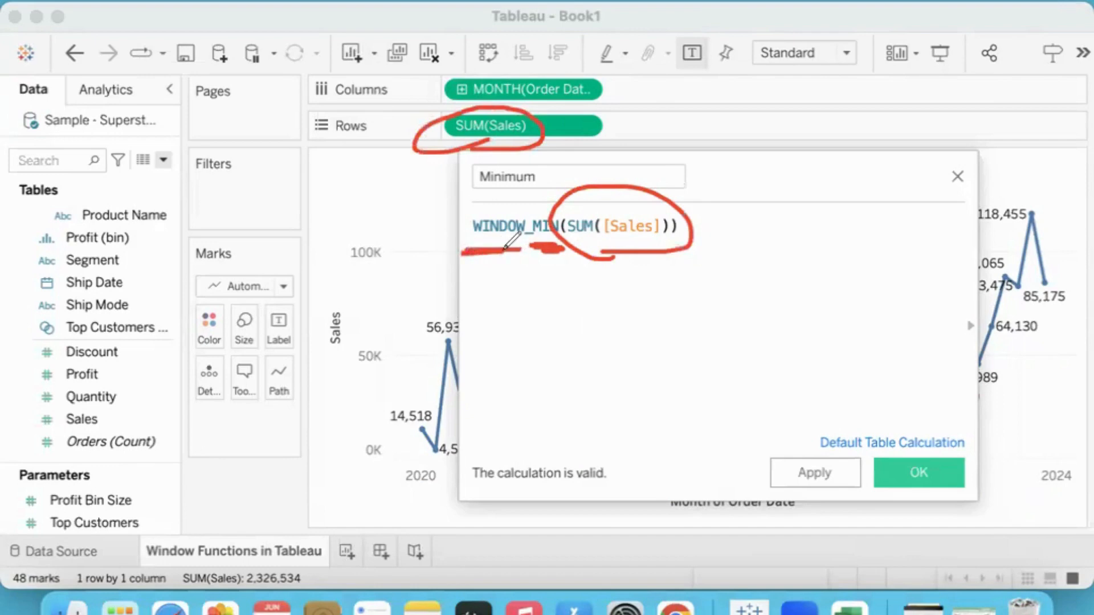
{"action": "left_click_drag", "start_coordinate": [1025, 191], "coordinate": [1036, 487]}
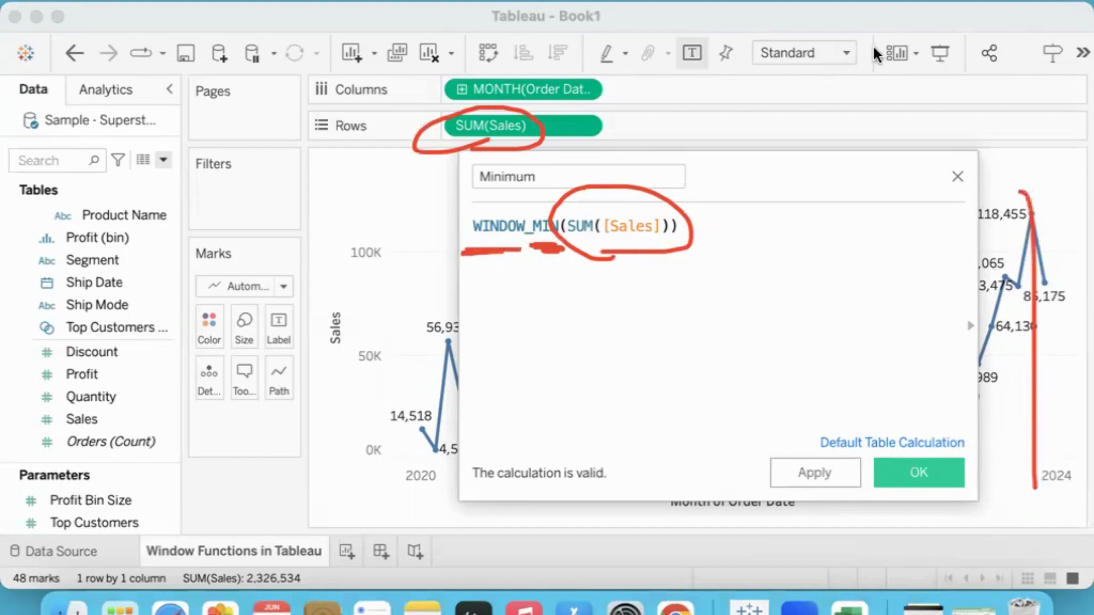
{"action": "left_click", "coordinate": [880, 87]}
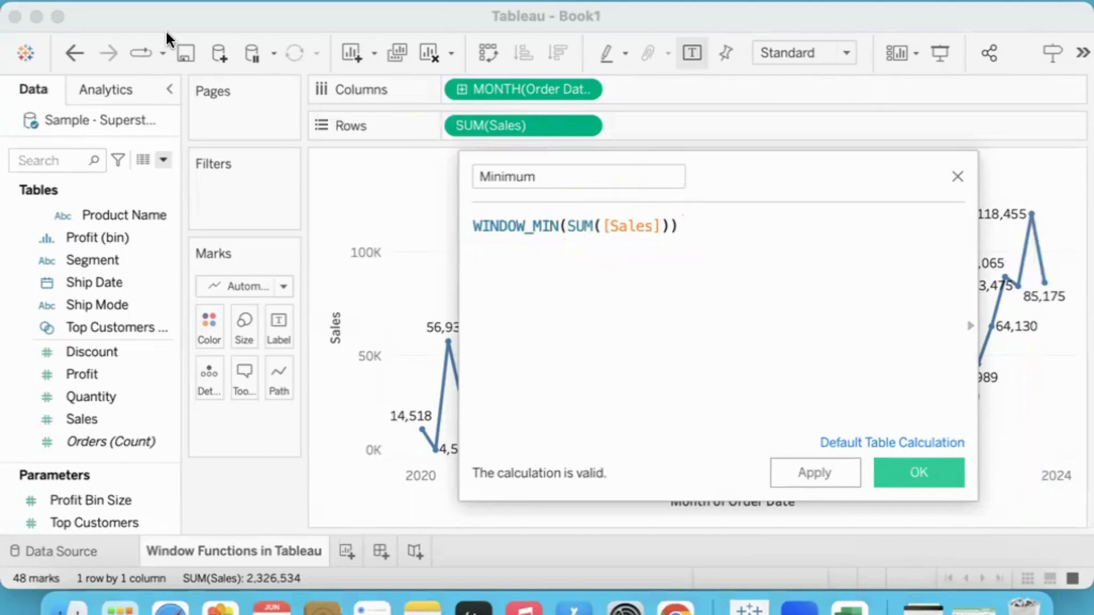
Save the Minimum calculated field and place it on Detail for the line chart's marks.
{"action": "left_click", "coordinate": [906, 472]}
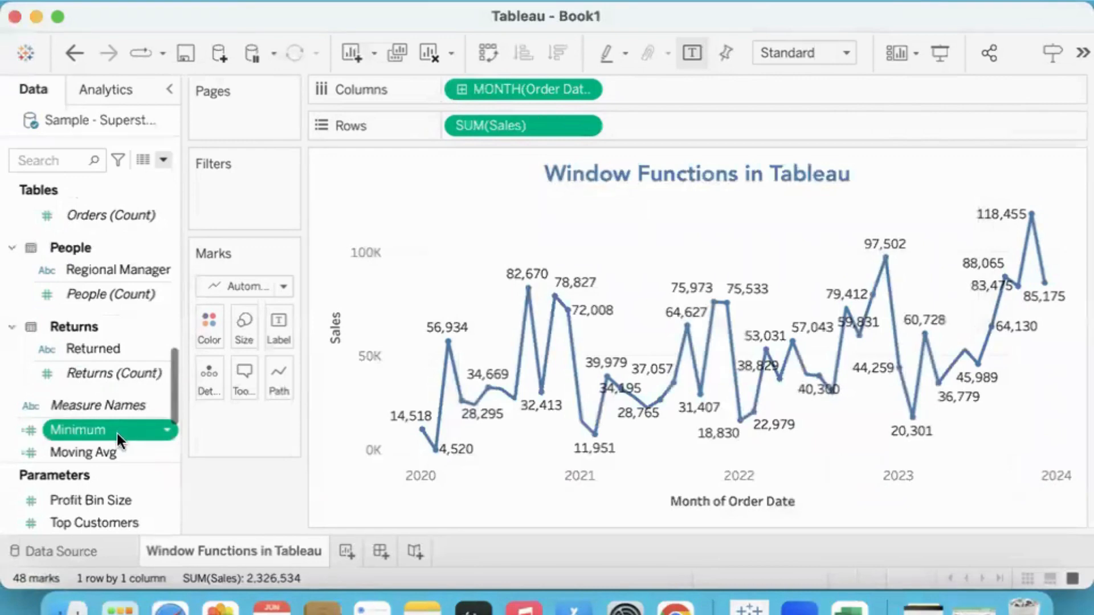
{"action": "left_click_drag", "start_coordinate": [117, 433], "coordinate": [204, 375]}
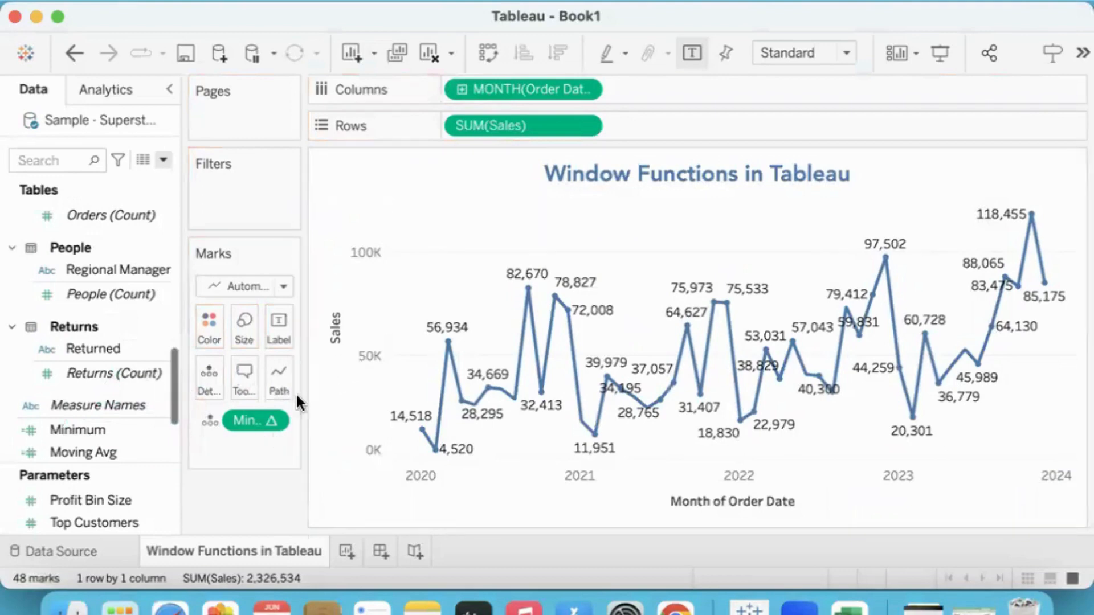
Add a second line to the sheet title reading "Min=" followed by the AGG(Minimum) field value.
{"action": "double_click", "coordinate": [568, 194]}
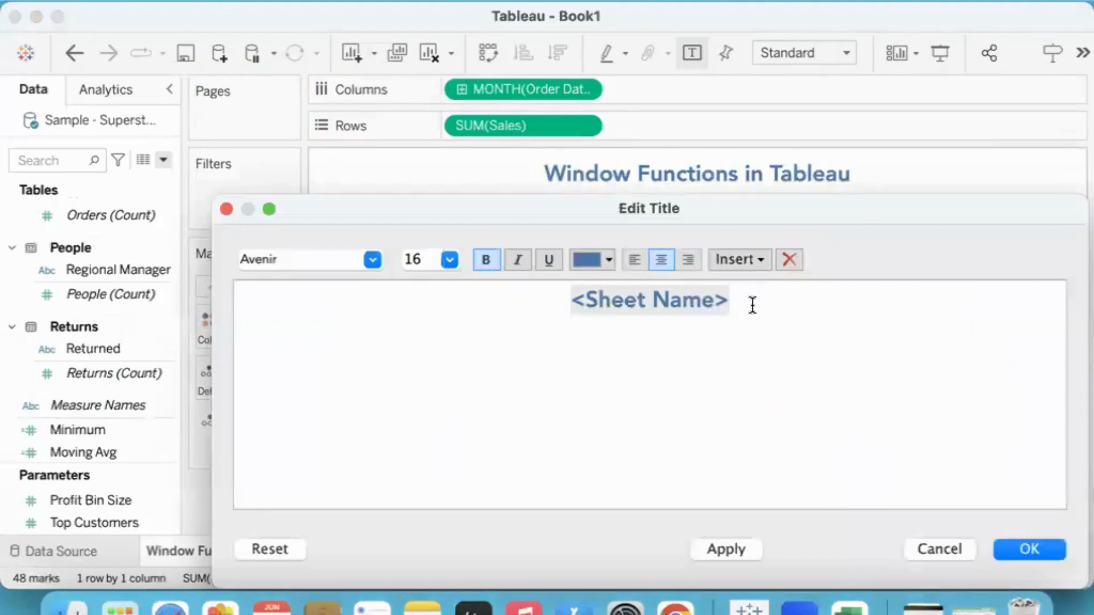
{"action": "key", "text": "Return"}
{"action": "type", "text": "Min "}
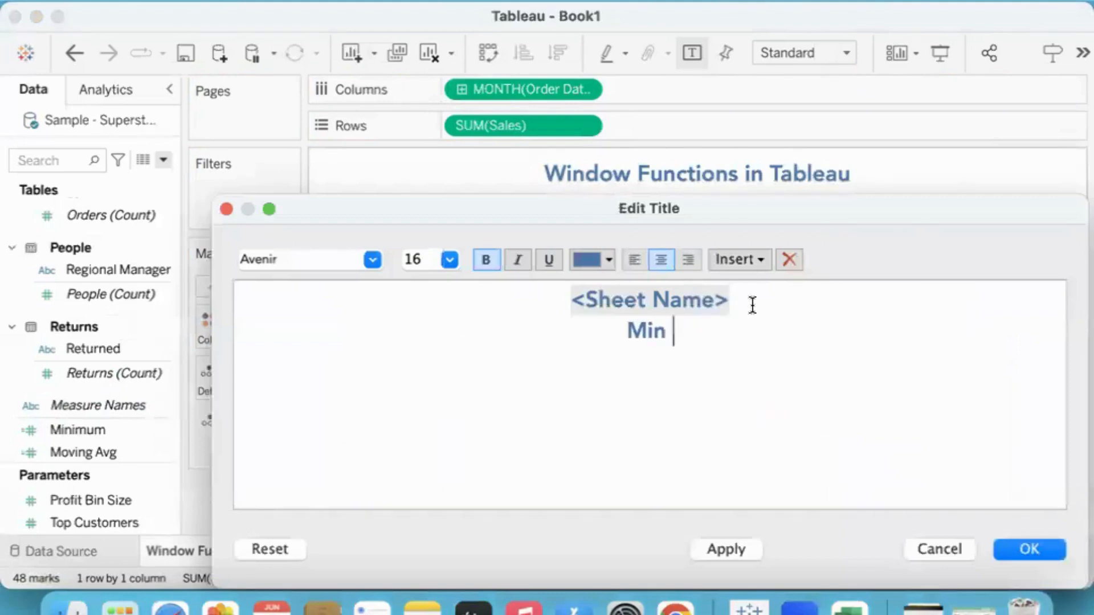
{"action": "type", "text": "="}
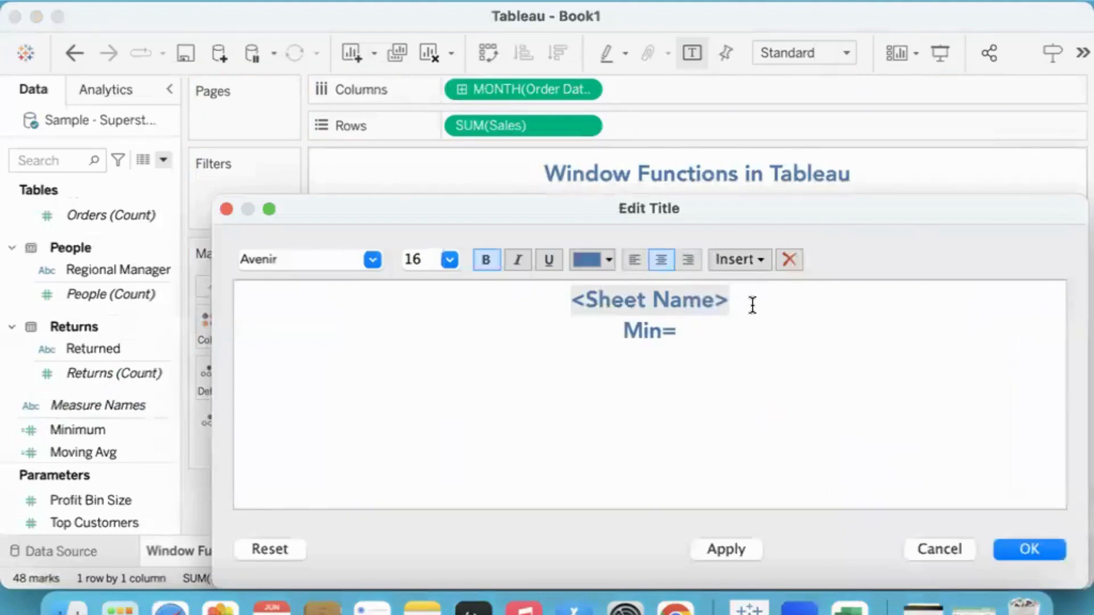
{"action": "left_click", "coordinate": [748, 259]}
{"action": "left_click", "coordinate": [822, 530]}
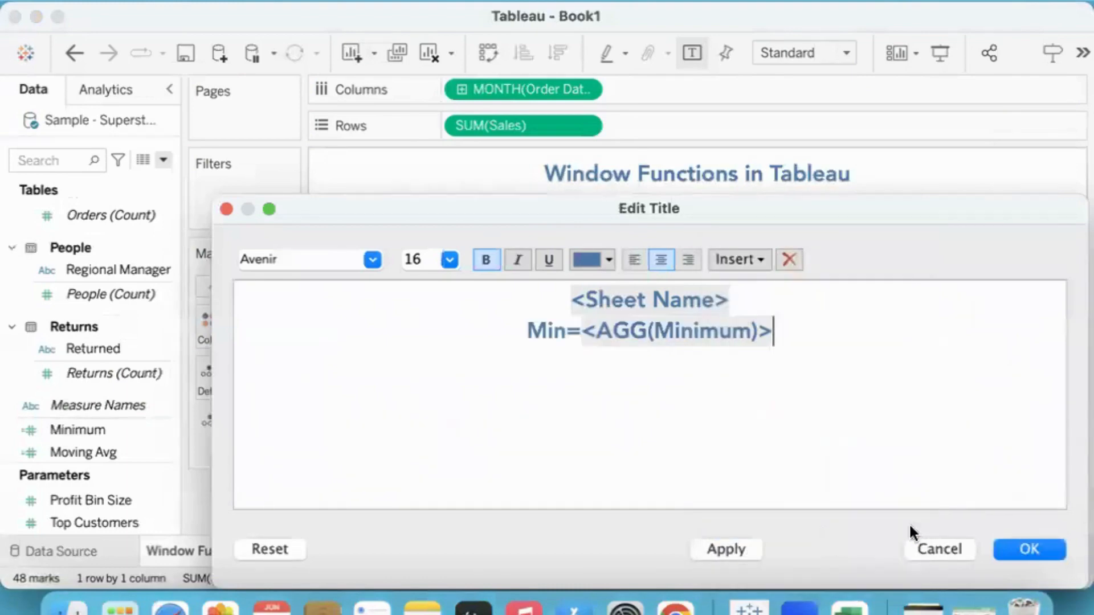
{"action": "left_click", "coordinate": [1016, 549]}
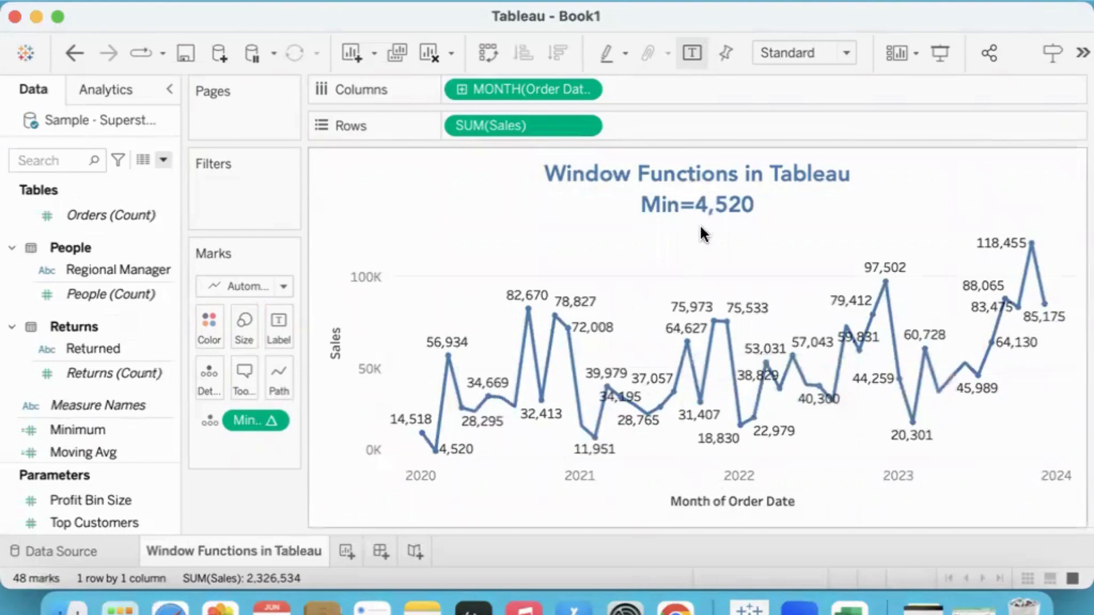
Create a calculated field named Max with the formula WINDOW_MAX(SUM([Sales])) and place it on Detail for the chart's marks.
{"action": "mouse_move", "coordinate": [461, 454]}
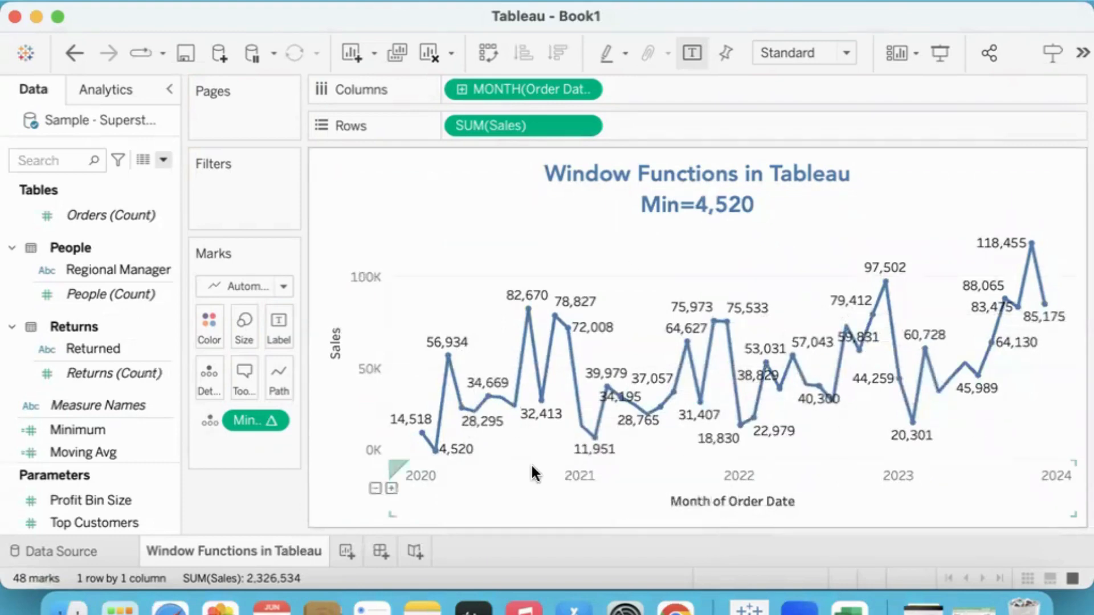
{"action": "mouse_move", "coordinate": [1041, 246]}
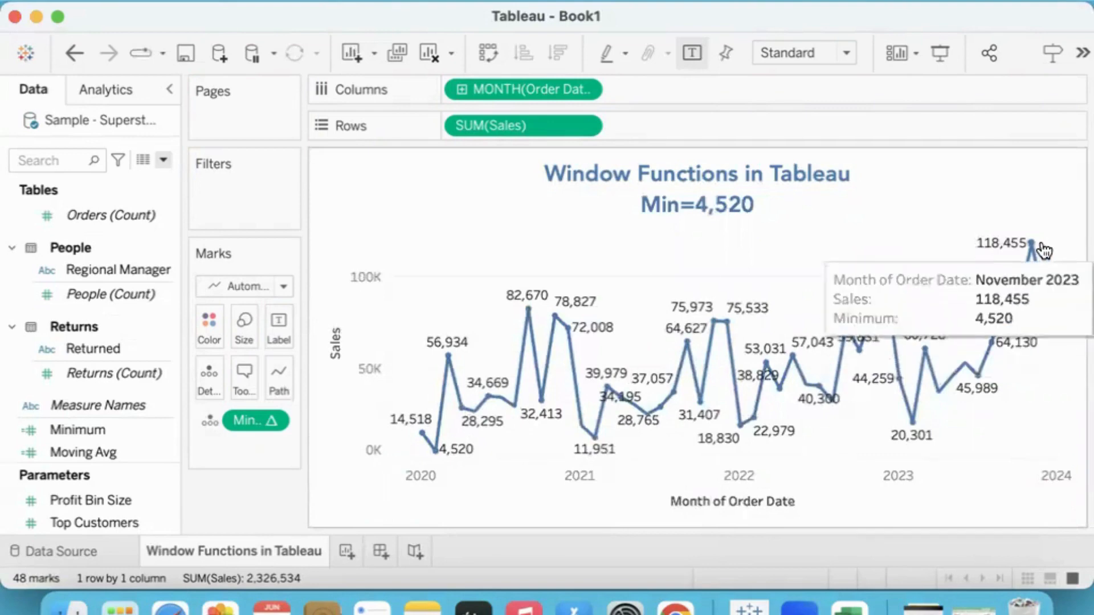
{"action": "left_click", "coordinate": [163, 160]}
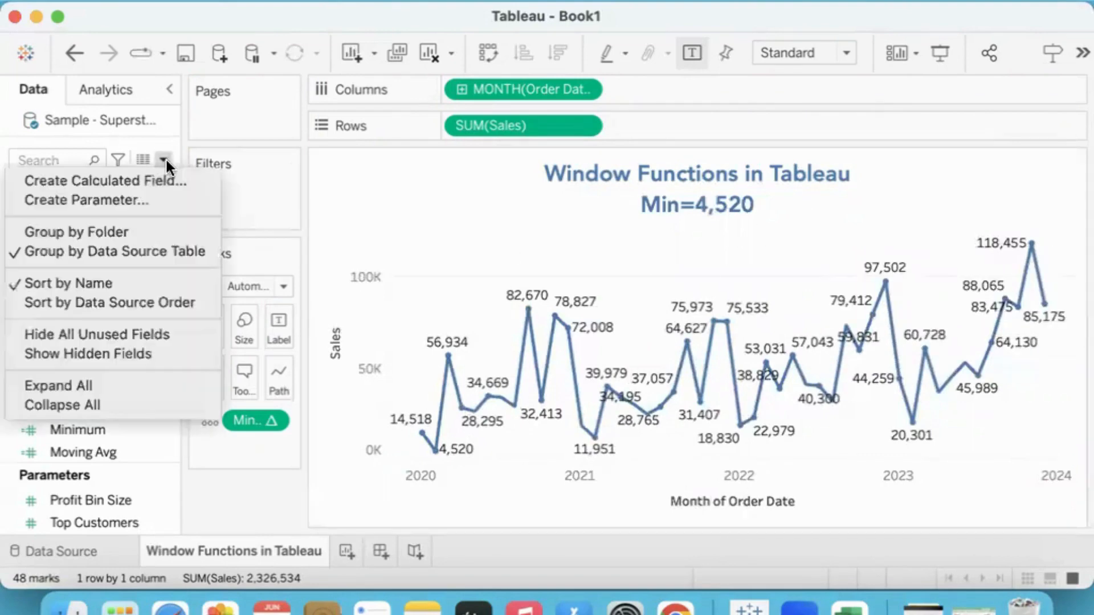
{"action": "left_click", "coordinate": [138, 179]}
{"action": "type", "text": "Max"}
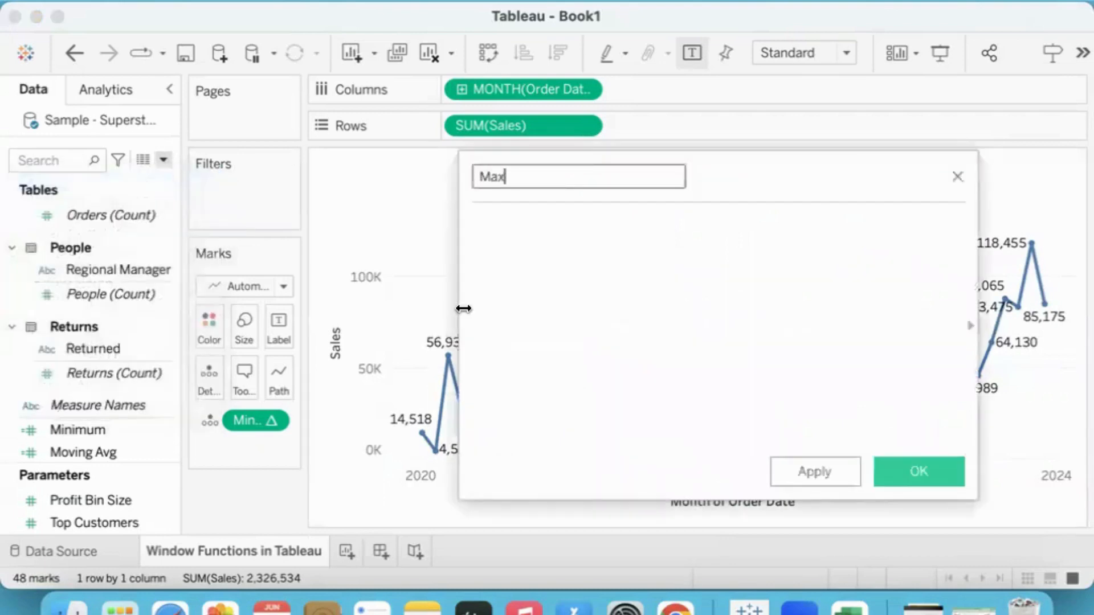
{"action": "key", "text": "Tab"}
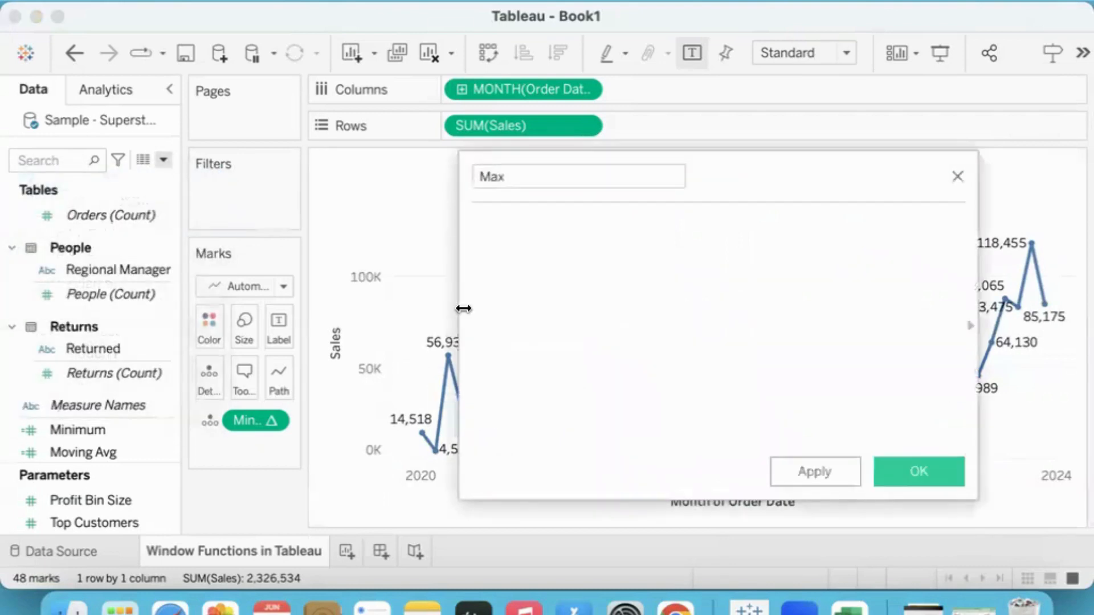
{"action": "type", "text": "win"}
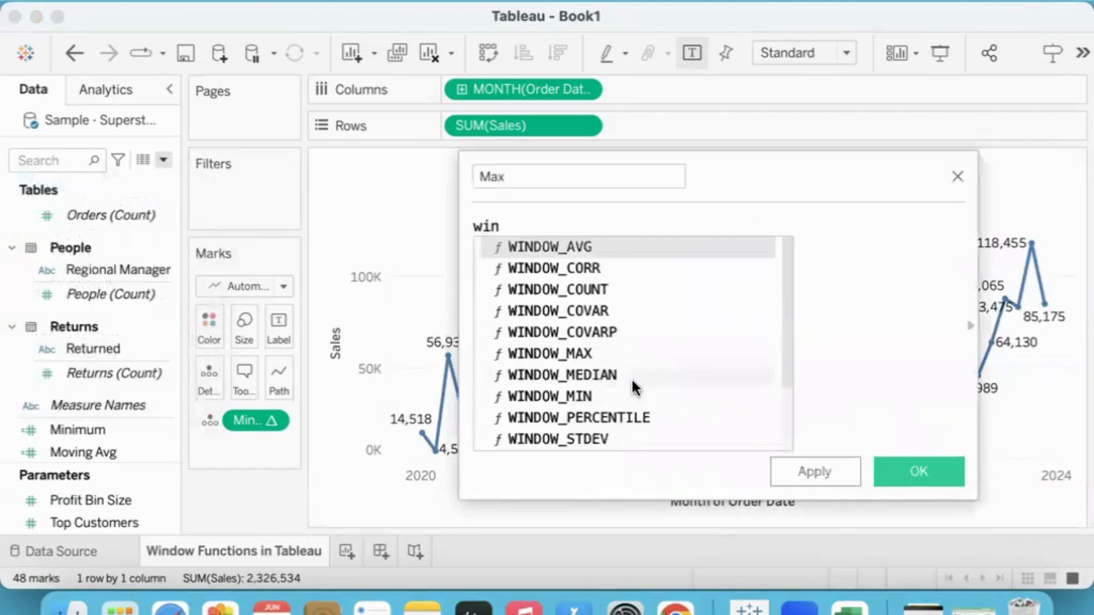
{"action": "double_click", "coordinate": [606, 353]}
{"action": "type", "text": "sum"}
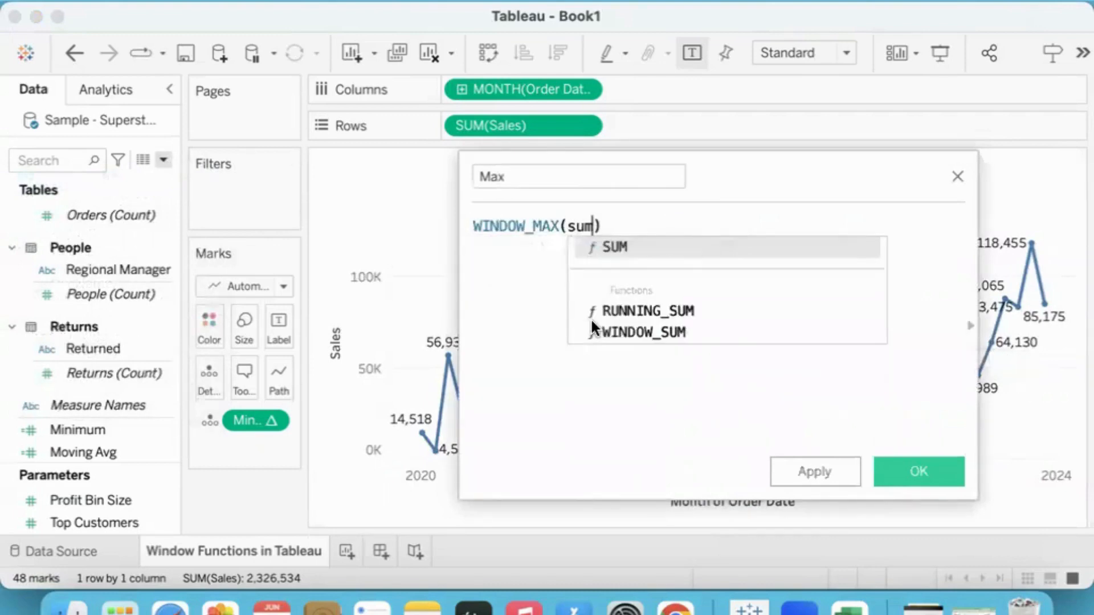
{"action": "key", "text": "Return"}
{"action": "type", "text": "[Sales]"}
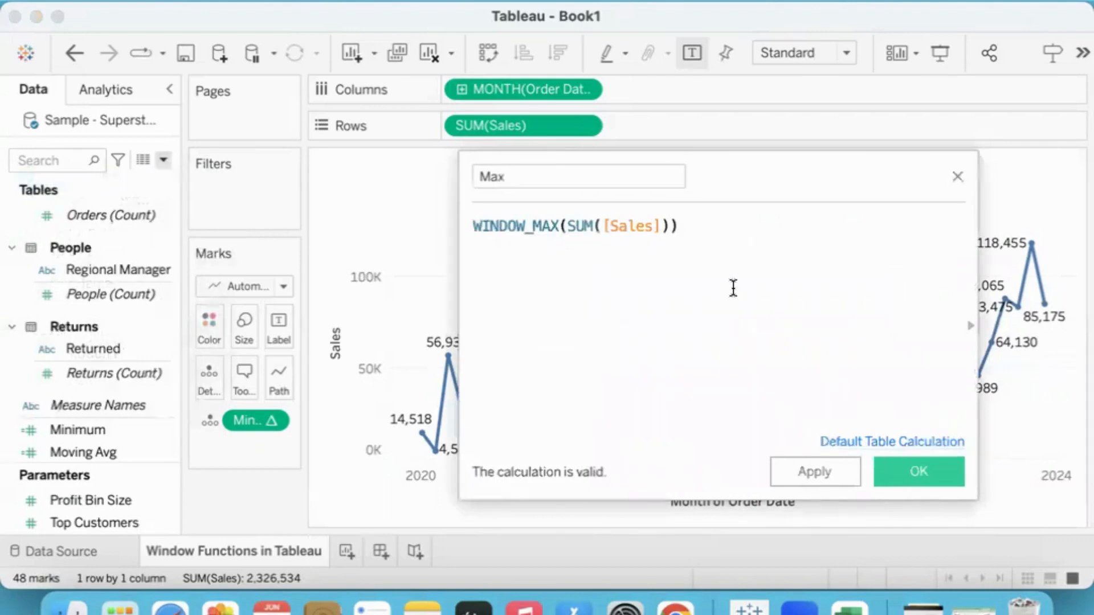
{"action": "left_click", "coordinate": [893, 473]}
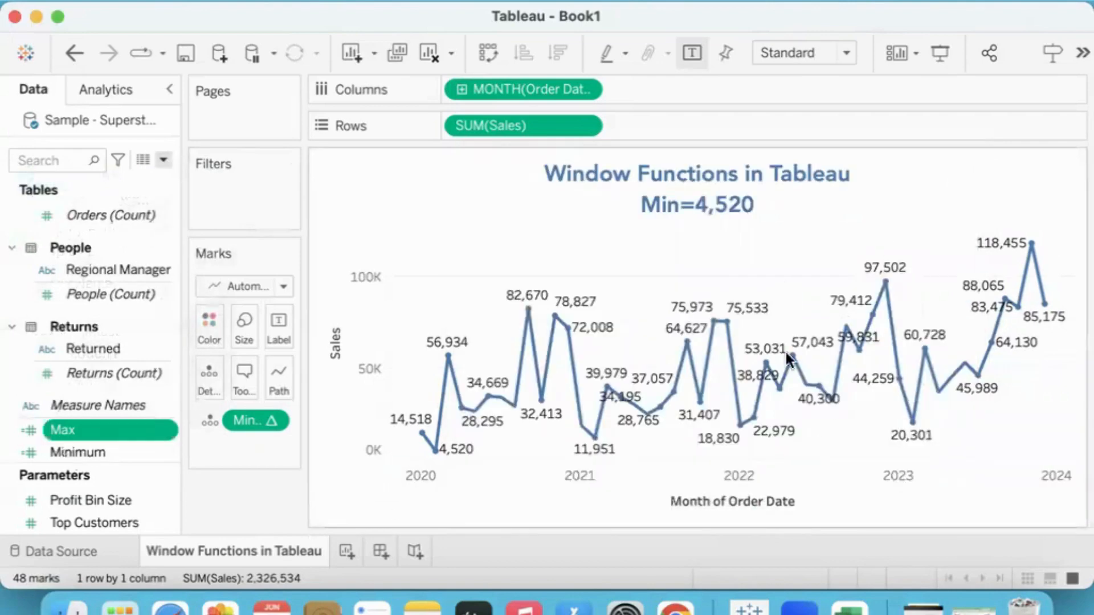
{"action": "left_click_drag", "start_coordinate": [91, 431], "coordinate": [204, 379]}
Extend the title's second line with ", Max=" followed by the AGG(Max) field value.
{"action": "double_click", "coordinate": [757, 206]}
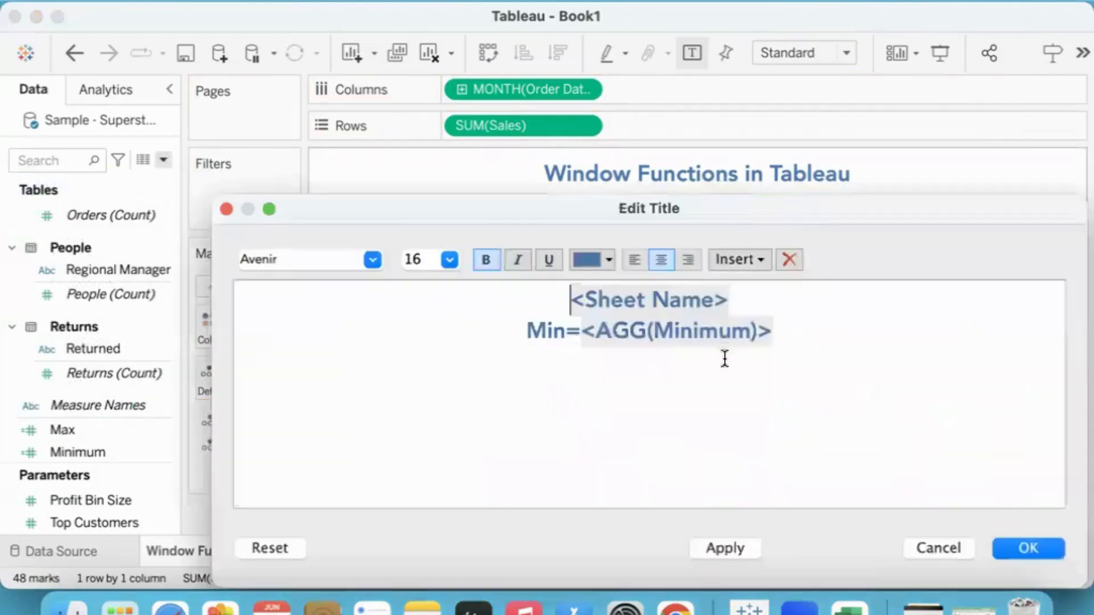
{"action": "type", "text": ", Ma"}
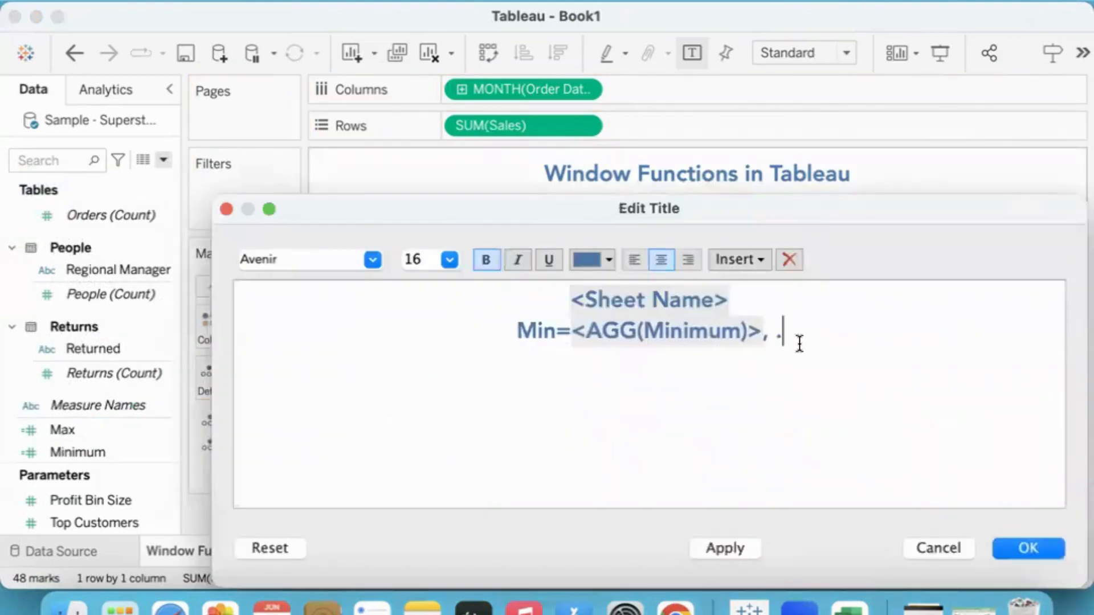
{"action": "type", "text": "x="}
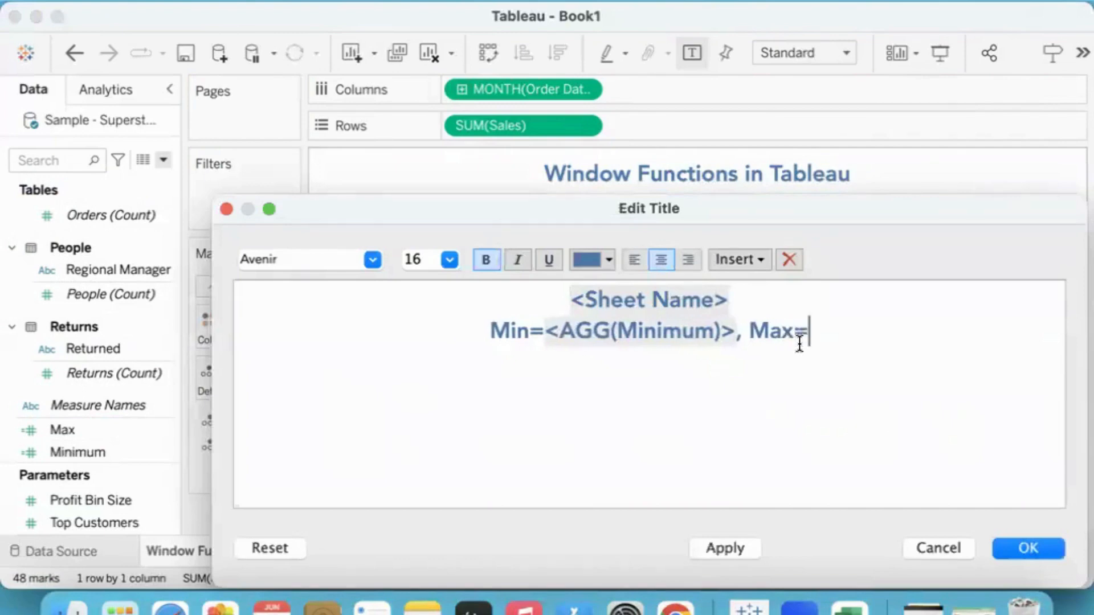
{"action": "left_click", "coordinate": [755, 255]}
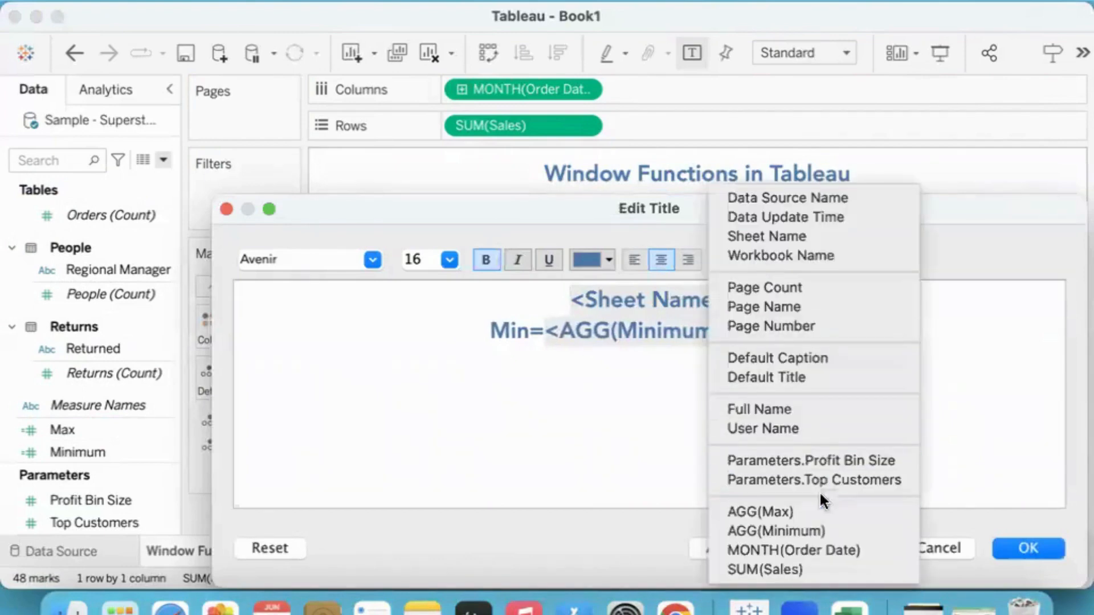
{"action": "left_click", "coordinate": [818, 530]}
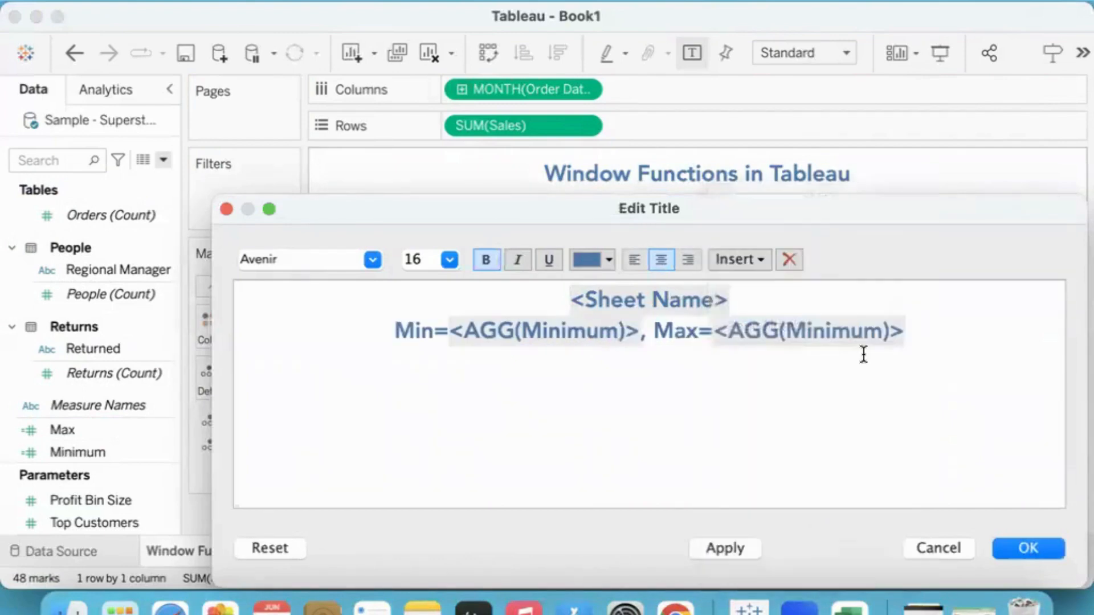
{"action": "left_click_drag", "start_coordinate": [922, 332], "coordinate": [864, 331]}
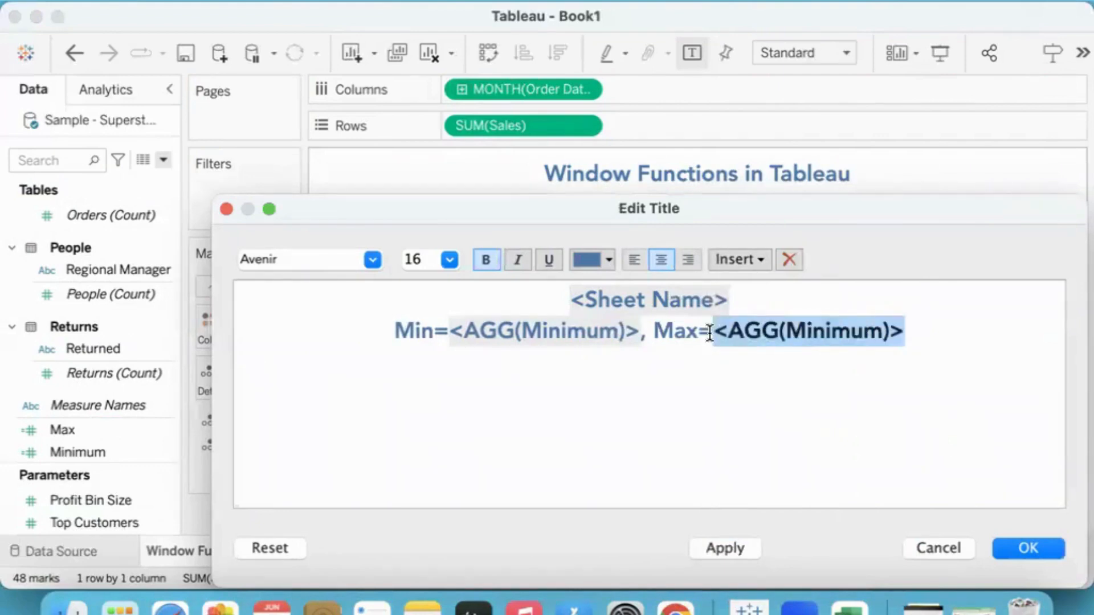
{"action": "key", "text": "BackSpace"}
{"action": "left_click", "coordinate": [762, 259]}
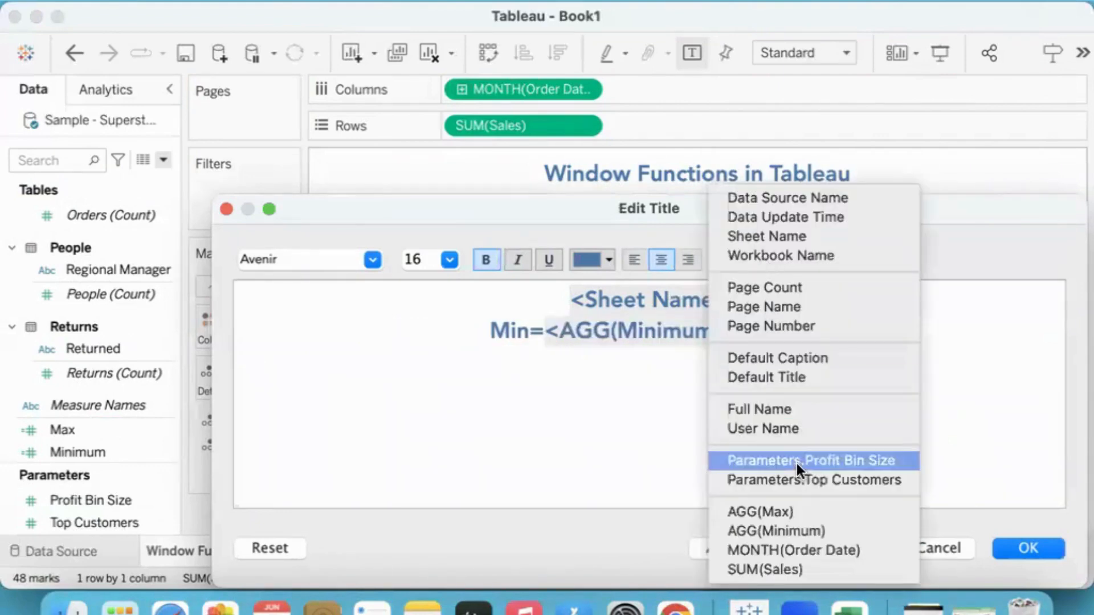
{"action": "left_click", "coordinate": [791, 506]}
{"action": "left_click", "coordinate": [1011, 547]}
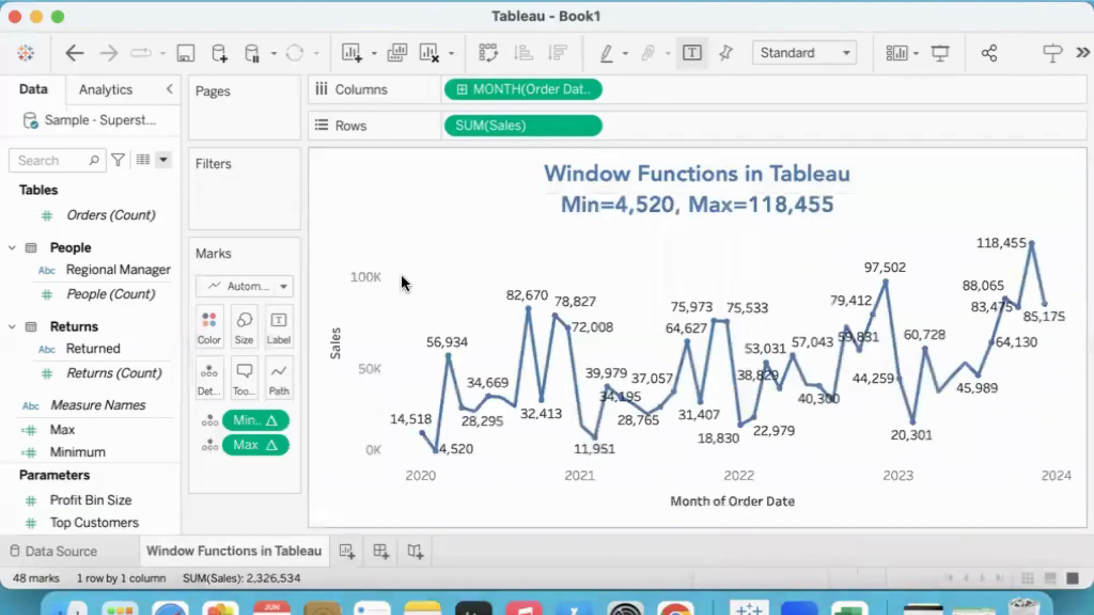
Filter the chart to the Central region to compare the title's minimum and maximum, and remove the Region filter again.
{"action": "scroll", "coordinate": [52, 268], "scroll_direction": "up", "scroll_amount": 10}
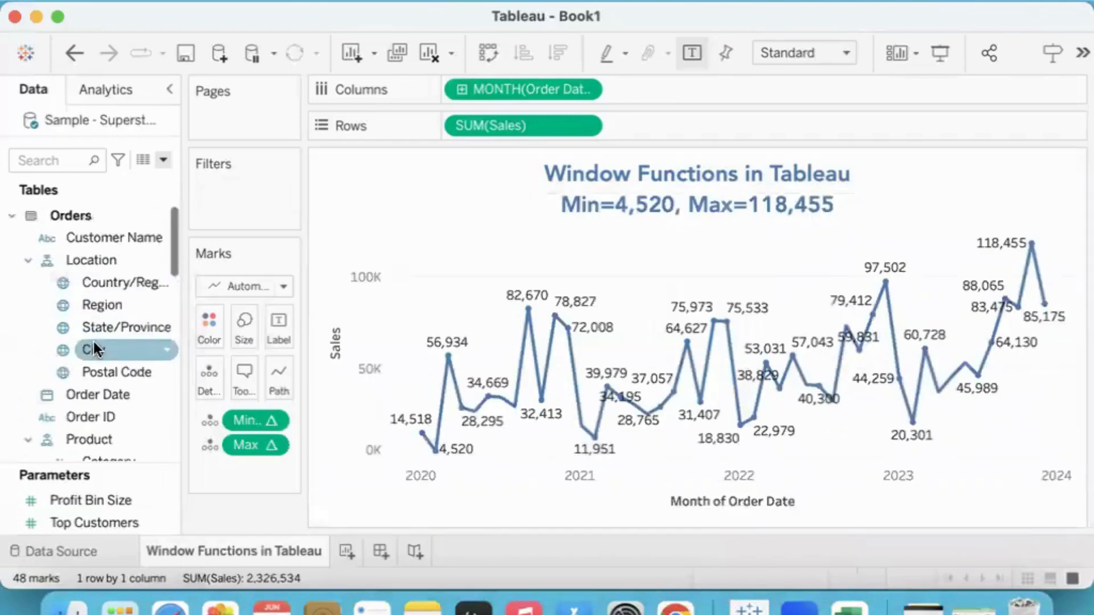
{"action": "left_click_drag", "start_coordinate": [100, 303], "coordinate": [198, 199]}
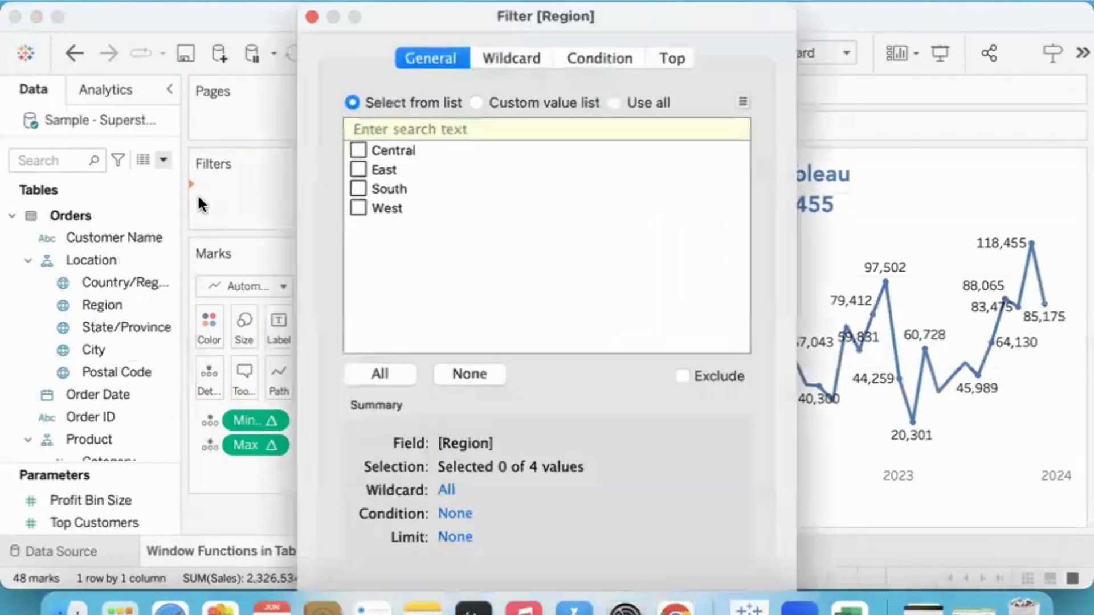
{"action": "key", "text": "Return"}
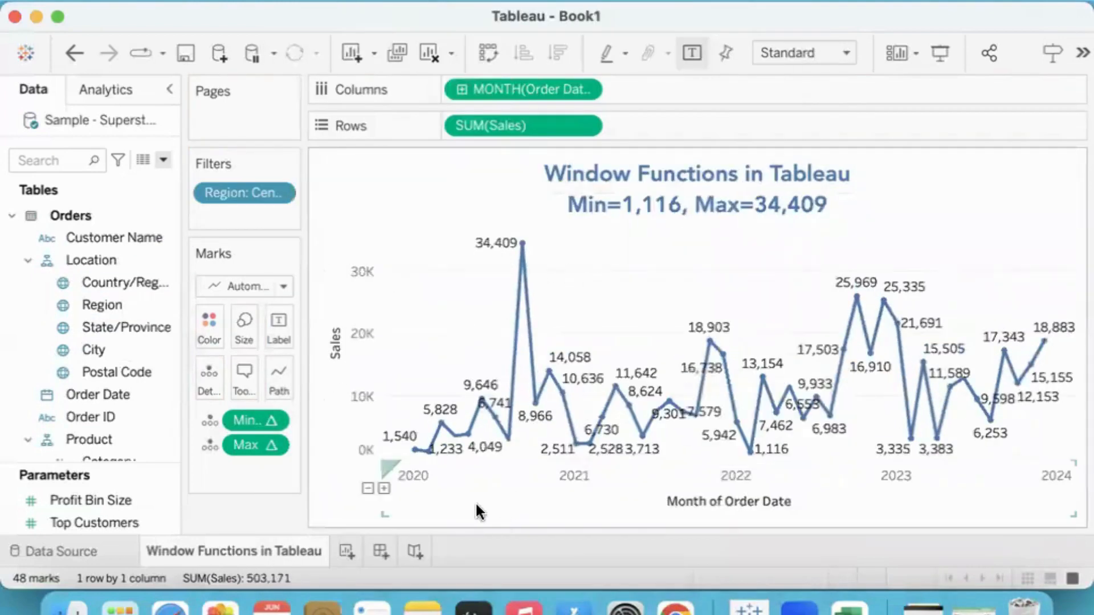
{"action": "mouse_move", "coordinate": [751, 454]}
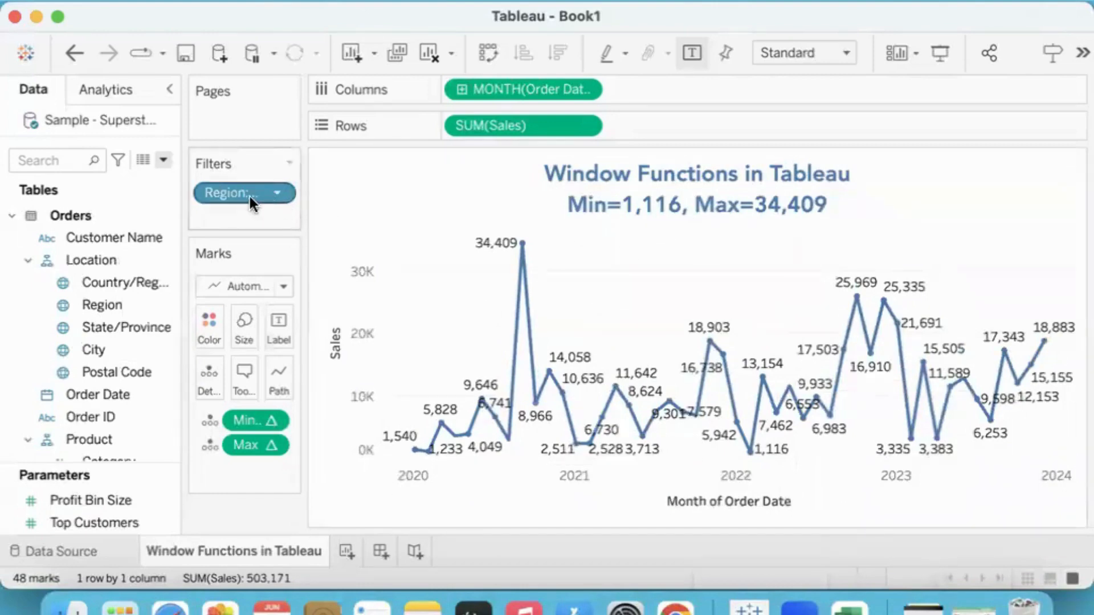
{"action": "left_click_drag", "start_coordinate": [249, 194], "coordinate": [248, 530]}
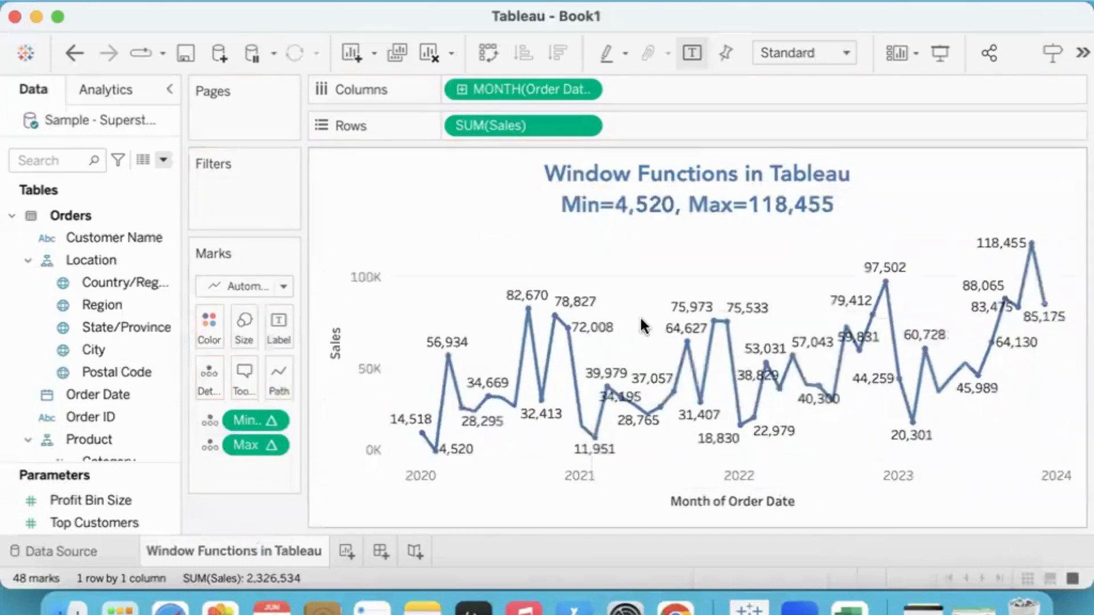
Create a calculated field named Avg with the formula WINDOW_AVG(SUM([Sales])) and place it on Detail for the chart's marks.
{"action": "left_click", "coordinate": [163, 159]}
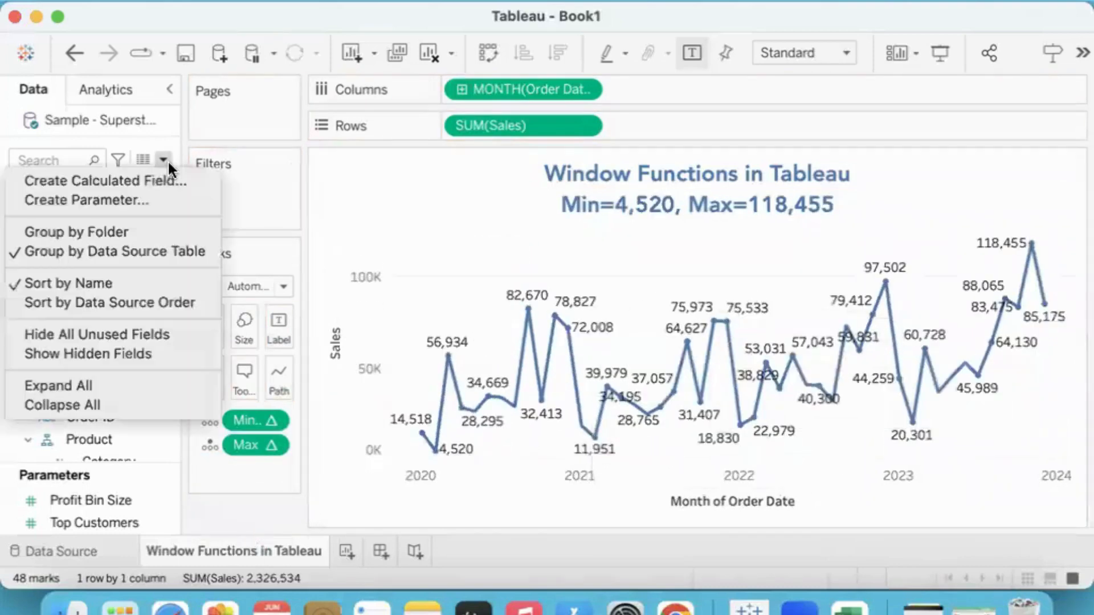
{"action": "left_click", "coordinate": [158, 179]}
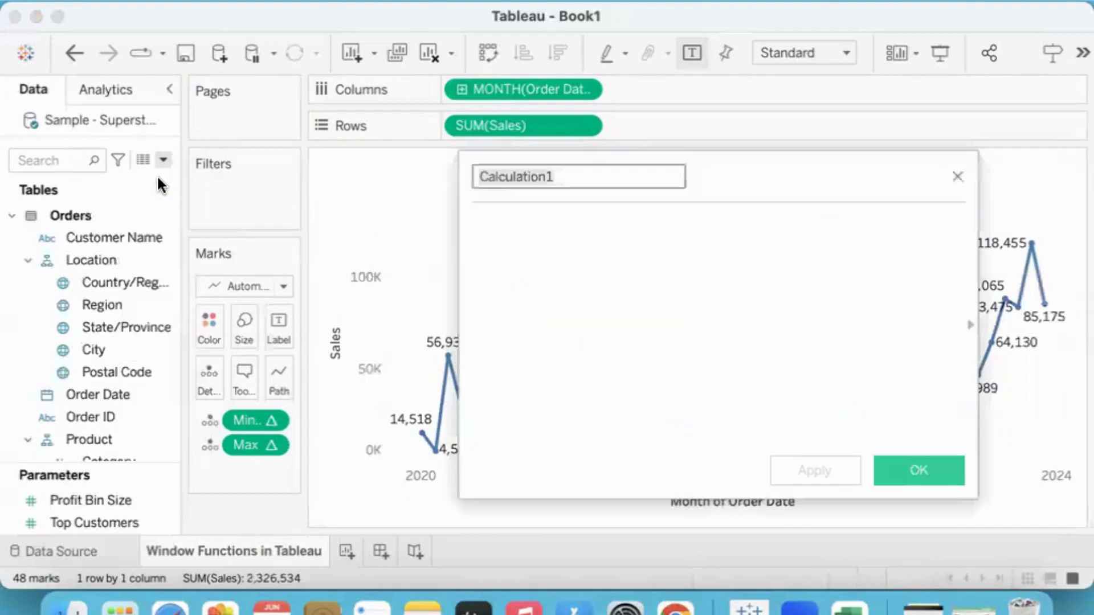
{"action": "type", "text": "Avg"}
{"action": "key", "text": "Tab"}
{"action": "type", "text": "wind"}
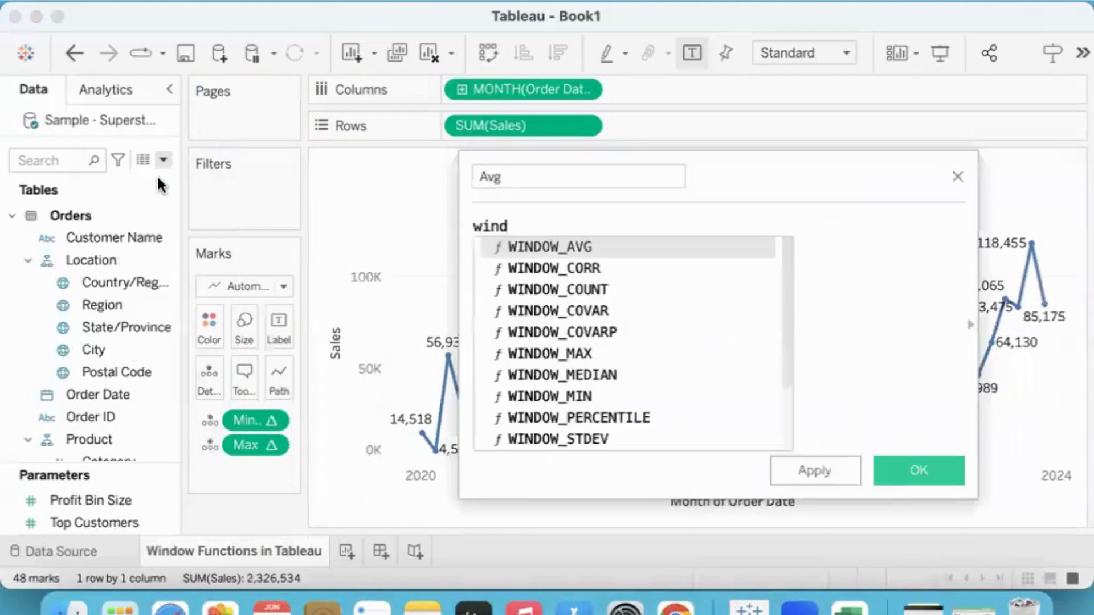
{"action": "key", "text": "Return"}
{"action": "type", "text": "SUM([Sales])"}
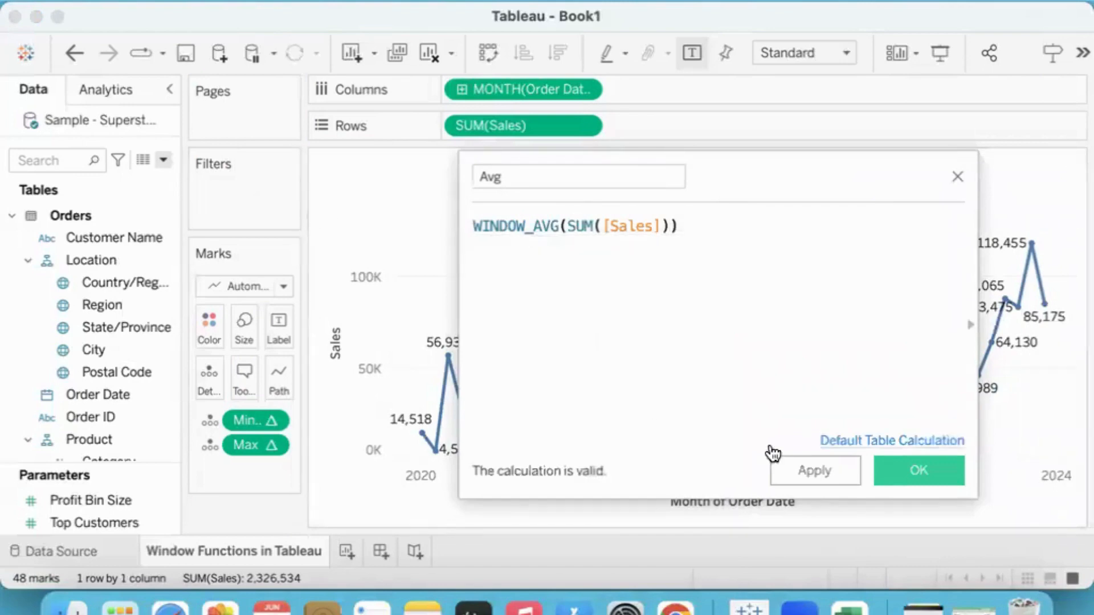
{"action": "left_click", "coordinate": [907, 474]}
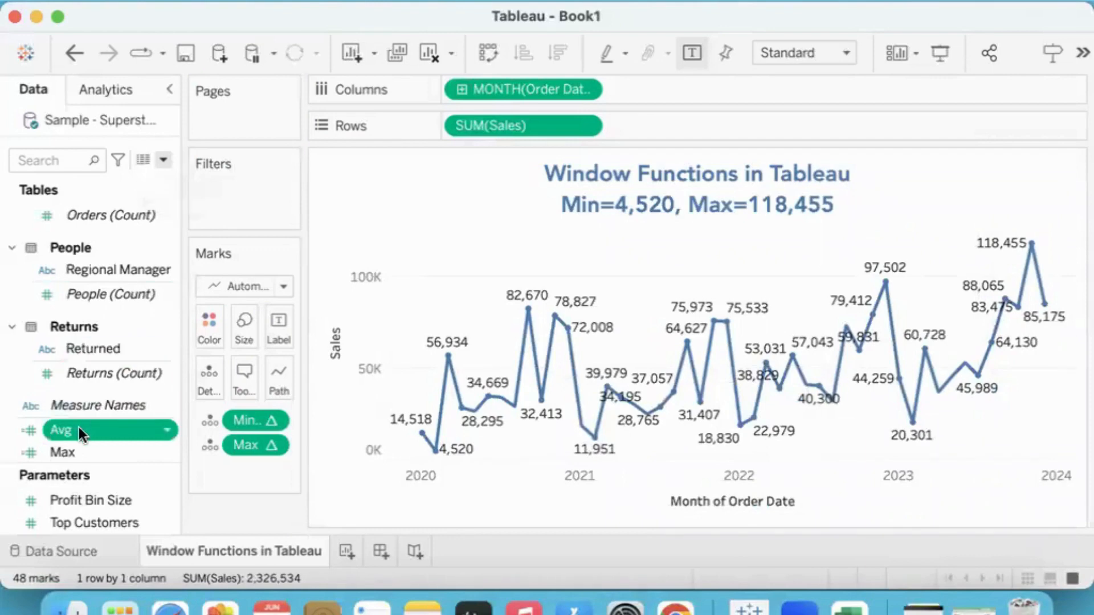
{"action": "left_click_drag", "start_coordinate": [81, 431], "coordinate": [200, 374]}
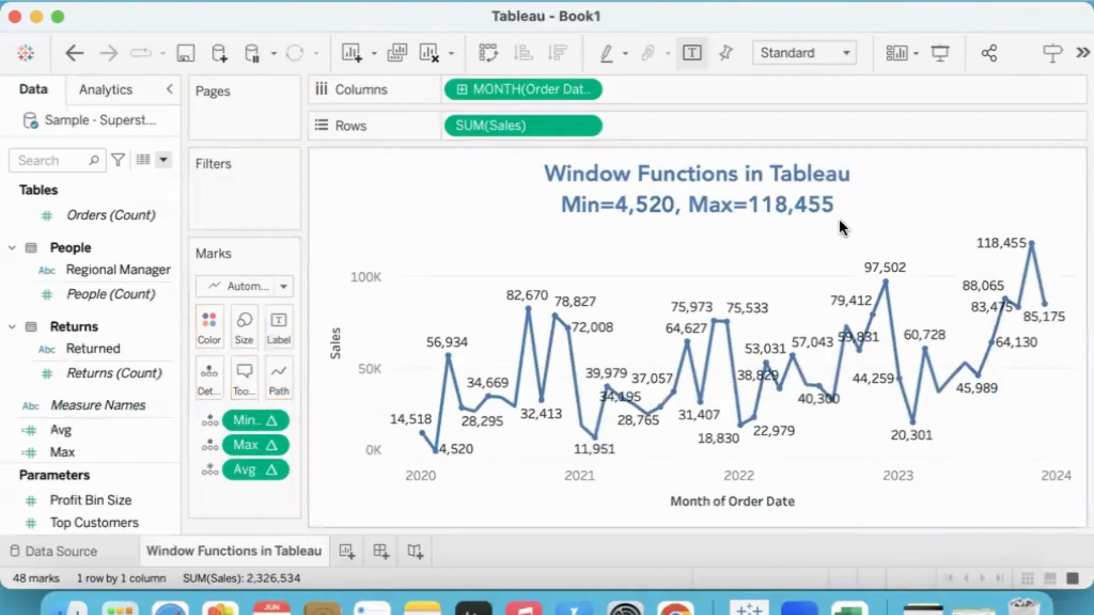
Extend the title's second line with ", Avg=" followed by the AGG(Avg) field value.
{"action": "double_click", "coordinate": [866, 211]}
{"action": "left_click", "coordinate": [904, 334]}
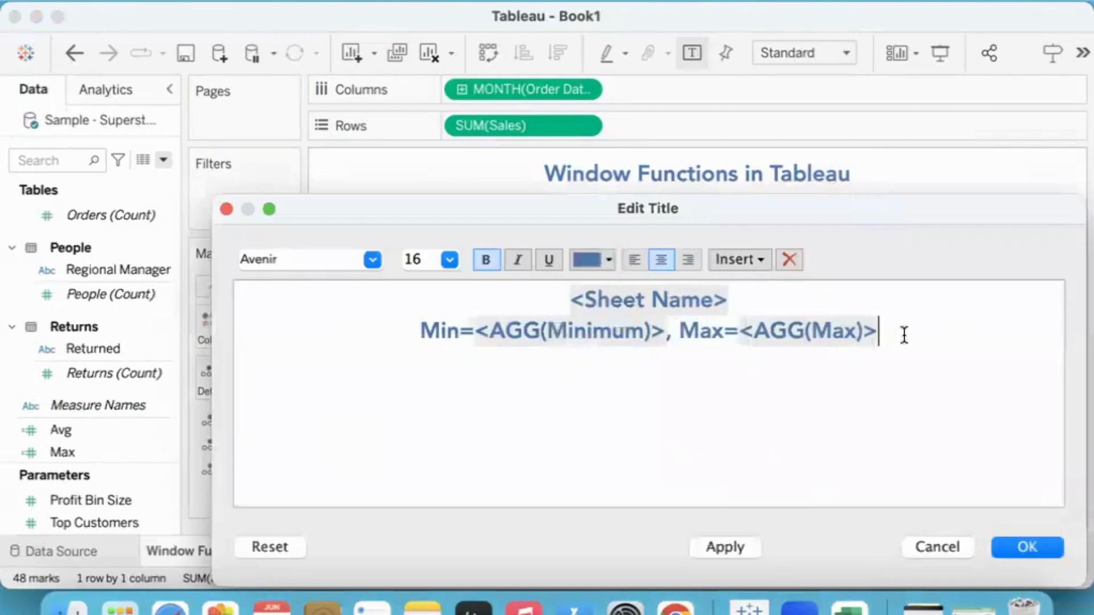
{"action": "type", "text": ", Avg="}
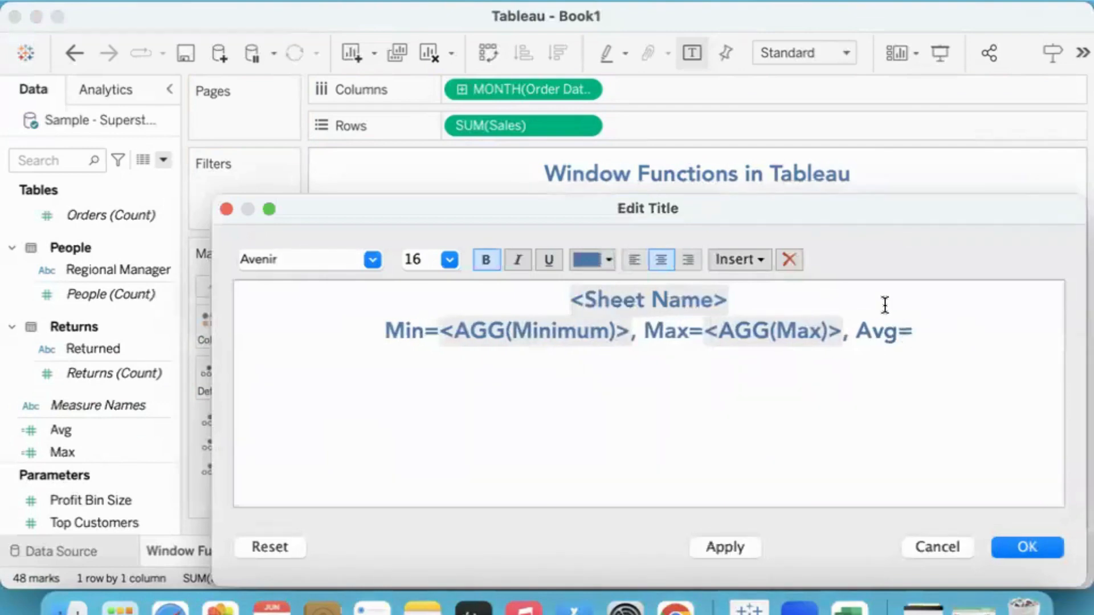
{"action": "left_click", "coordinate": [758, 261]}
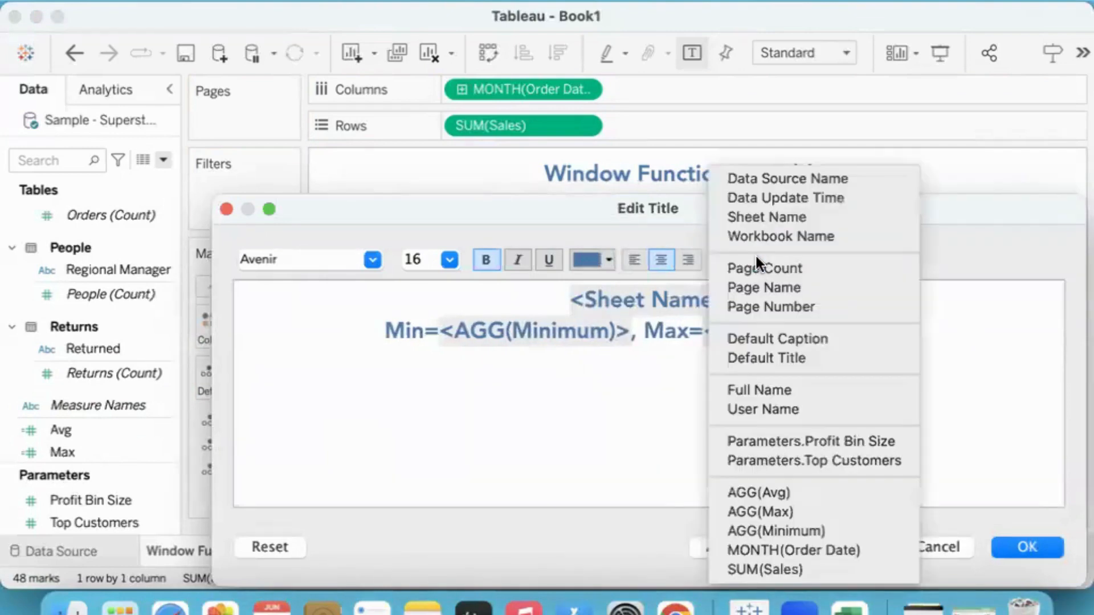
{"action": "left_click", "coordinate": [786, 484]}
{"action": "left_click", "coordinate": [1012, 548]}
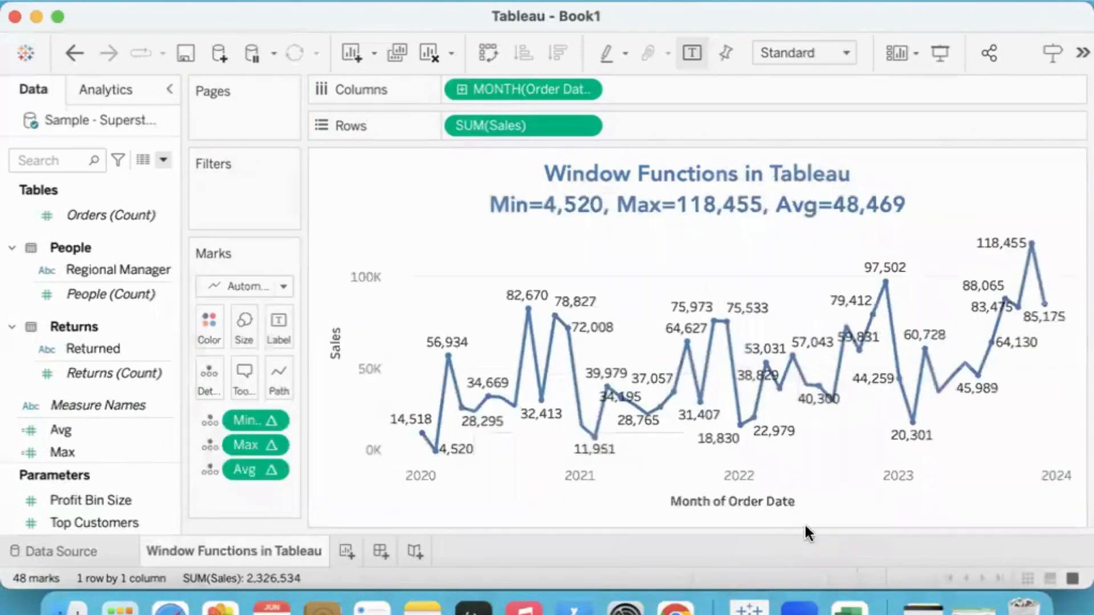
Switch to the Superstore workbook in Excel and examine the monthly Sales row against the window average row on the second sheet.
{"action": "left_click", "coordinate": [849, 605]}
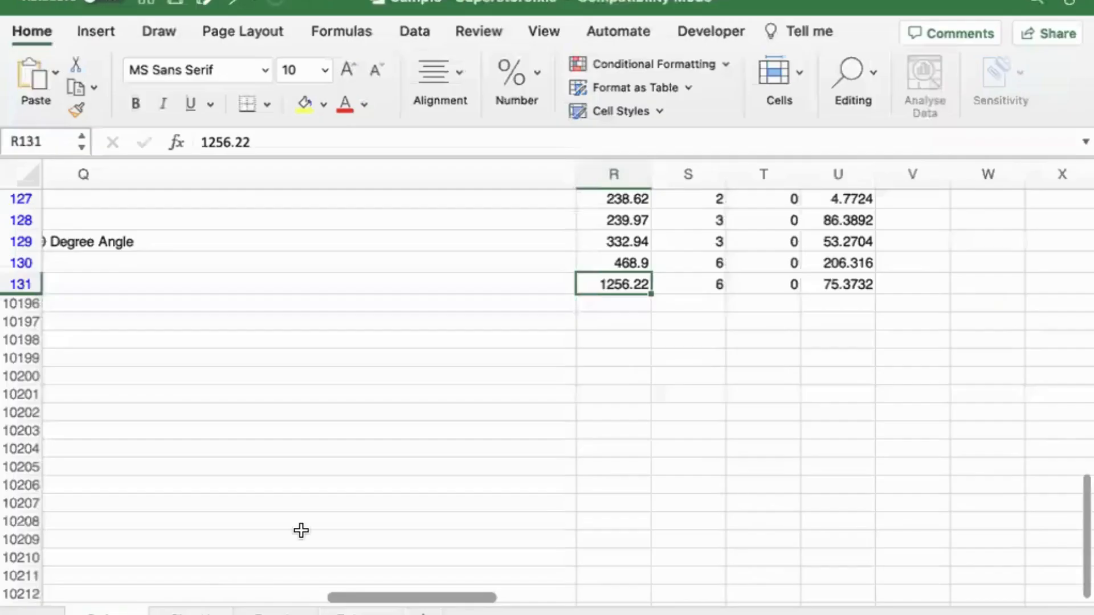
{"action": "scroll", "coordinate": [631, 411], "scroll_direction": "up", "scroll_amount": 10}
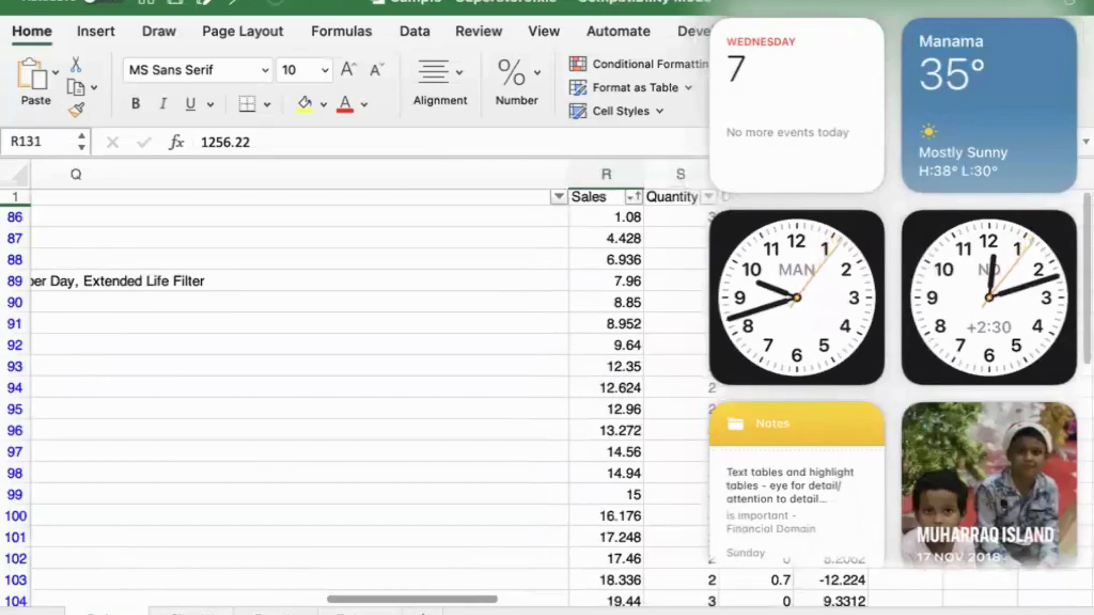
{"action": "left_click", "coordinate": [192, 614]}
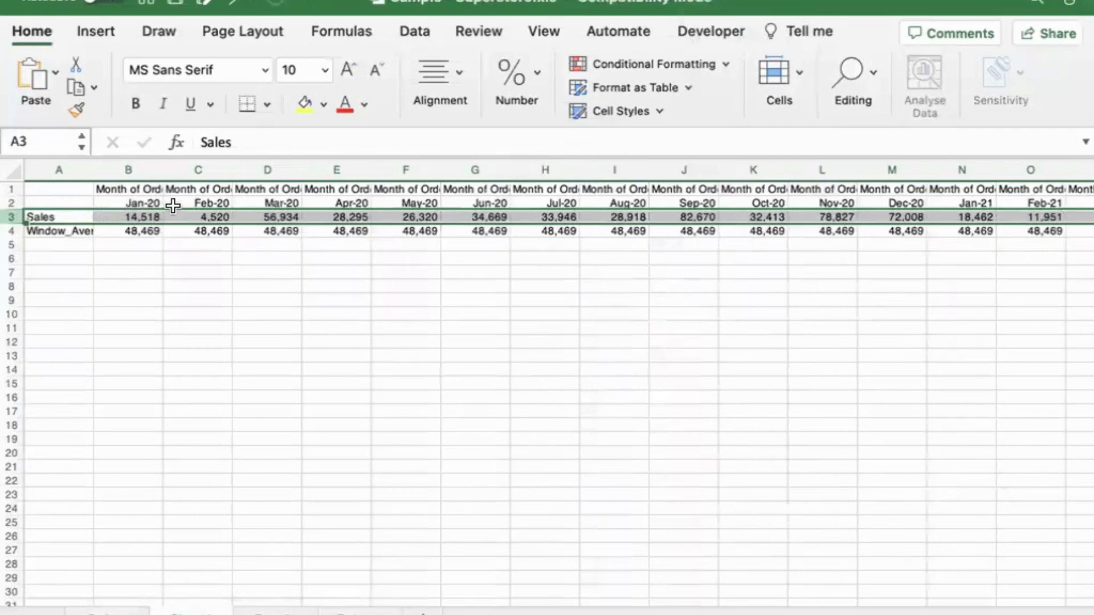
{"action": "scroll", "coordinate": [795, 193], "scroll_direction": "right", "scroll_amount": 3}
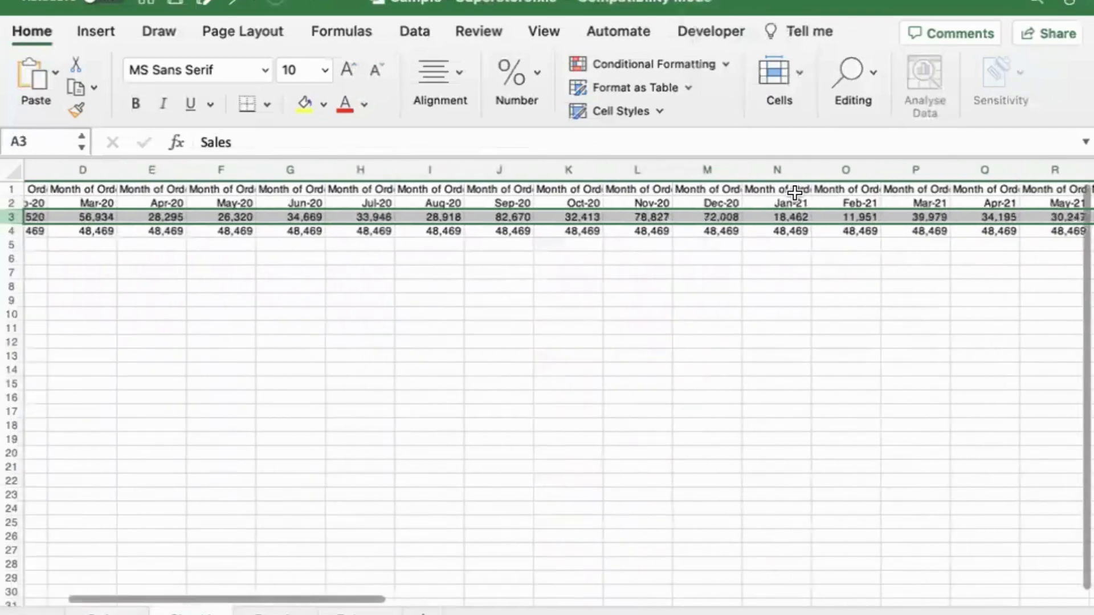
{"action": "scroll", "coordinate": [860, 220], "scroll_direction": "right", "scroll_amount": 2}
{"action": "scroll", "coordinate": [877, 213], "scroll_direction": "left", "scroll_amount": 5}
{"action": "scroll", "coordinate": [878, 214], "scroll_direction": "down", "scroll_amount": 1}
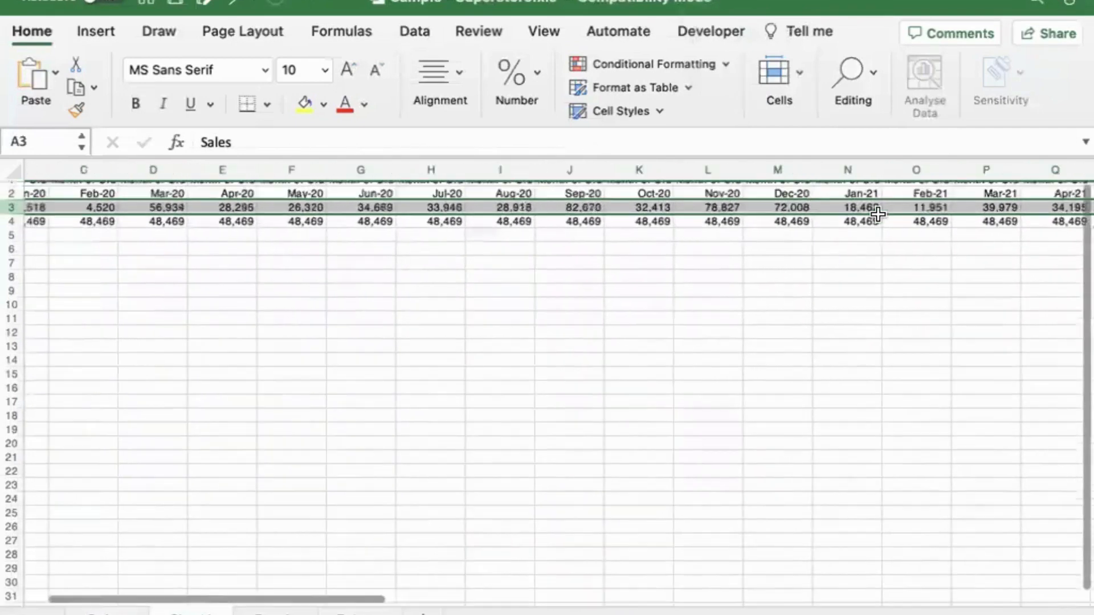
{"action": "scroll", "coordinate": [147, 213], "scroll_direction": "right", "scroll_amount": 1}
{"action": "scroll", "coordinate": [160, 211], "scroll_direction": "up", "scroll_amount": 1}
{"action": "scroll", "coordinate": [160, 211], "scroll_direction": "left", "scroll_amount": 1}
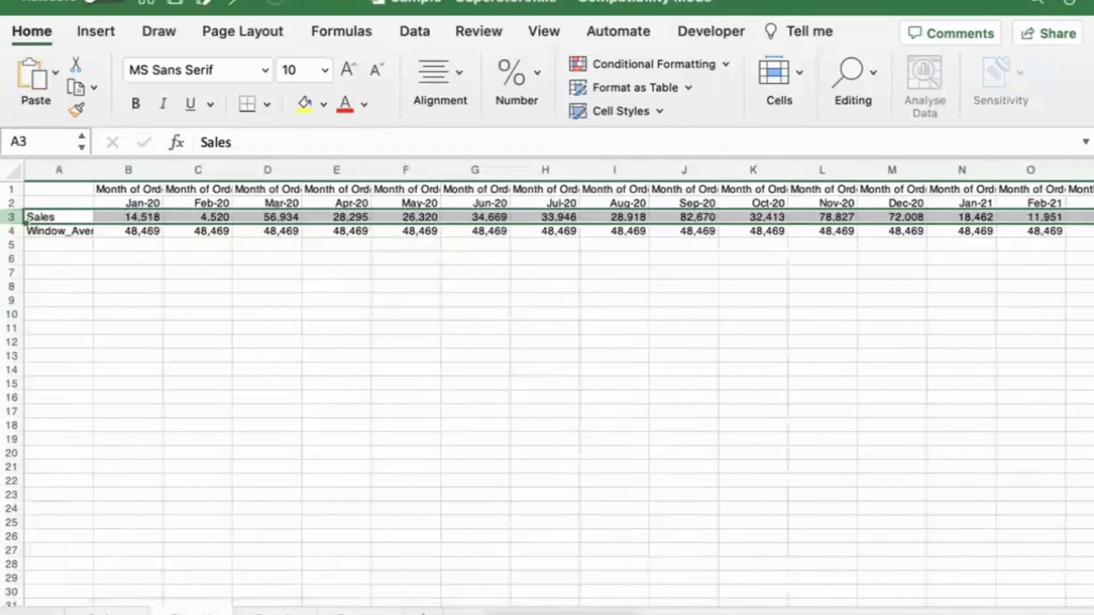
Switch back to Tableau, add a new worksheet and place Order Date on Columns as an exact date.
{"action": "key", "text": "super+Tab"}
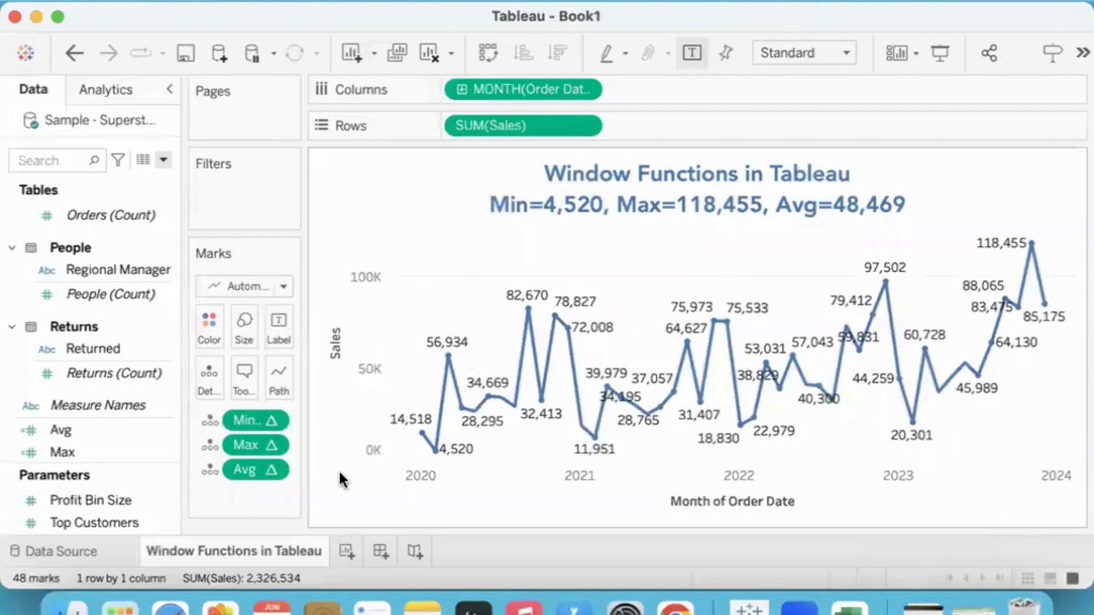
{"action": "left_click", "coordinate": [345, 550]}
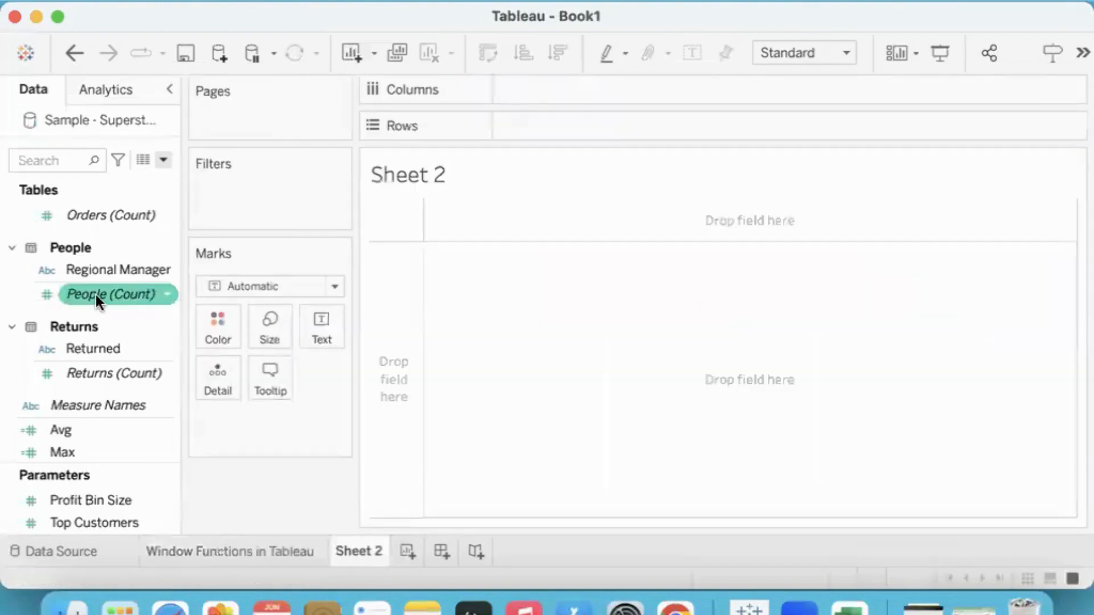
{"action": "scroll", "coordinate": [98, 302], "scroll_direction": "up", "scroll_amount": 10}
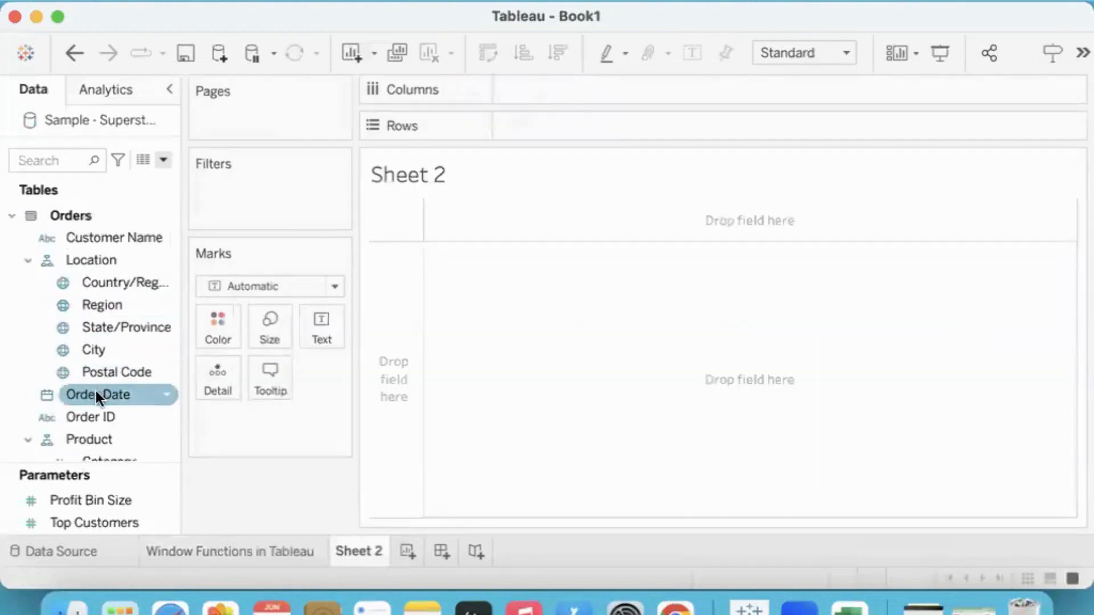
{"action": "left_click_drag", "start_coordinate": [96, 393], "coordinate": [538, 85]}
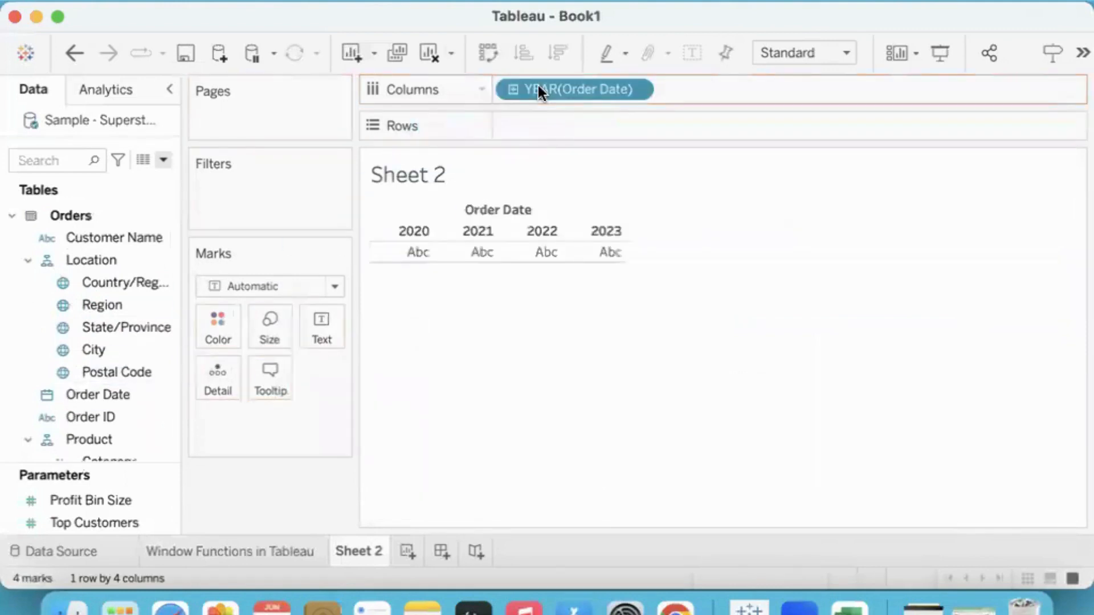
{"action": "left_click", "coordinate": [635, 89]}
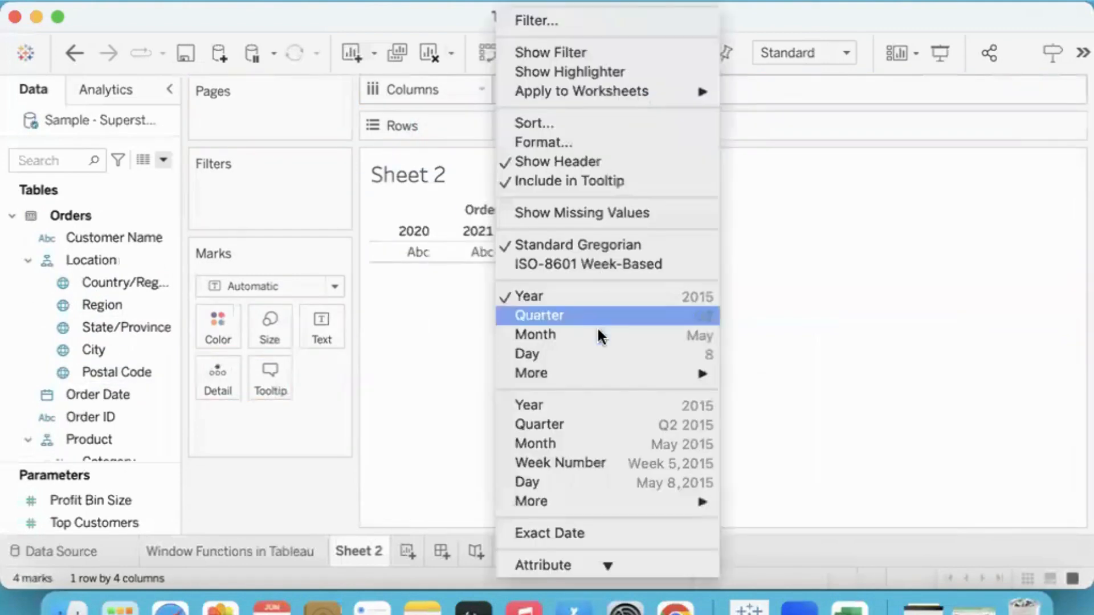
{"action": "left_click", "coordinate": [620, 532]}
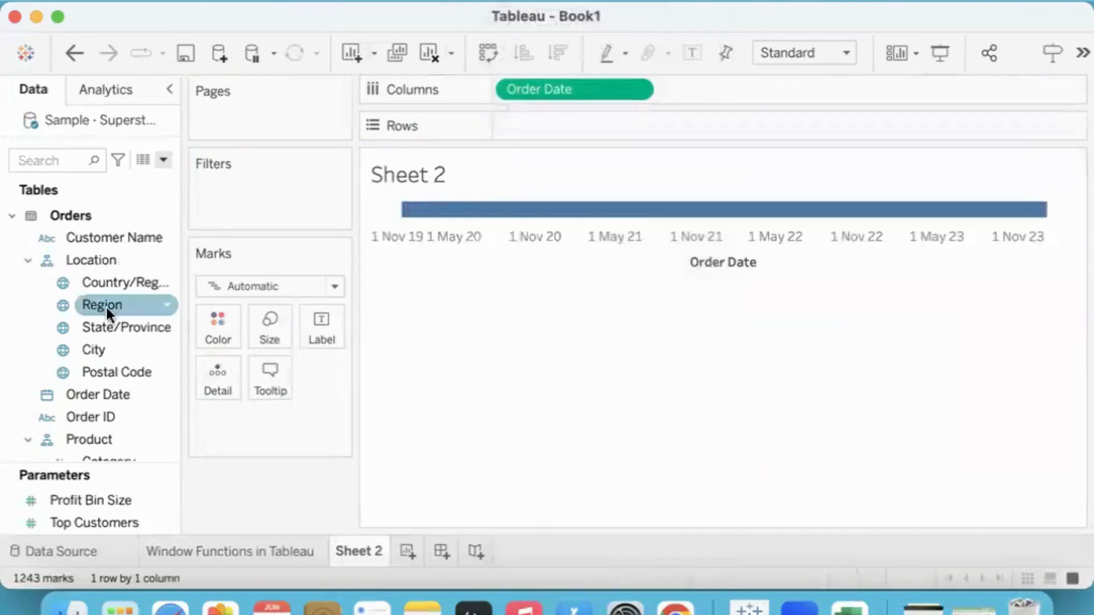
Place Sales on Rows to plot it against the exact Order Date and inspect the peaks and lows of the daily line.
{"action": "scroll", "coordinate": [98, 320], "scroll_direction": "down", "scroll_amount": 5}
{"action": "scroll", "coordinate": [98, 320], "scroll_direction": "down", "scroll_amount": 5}
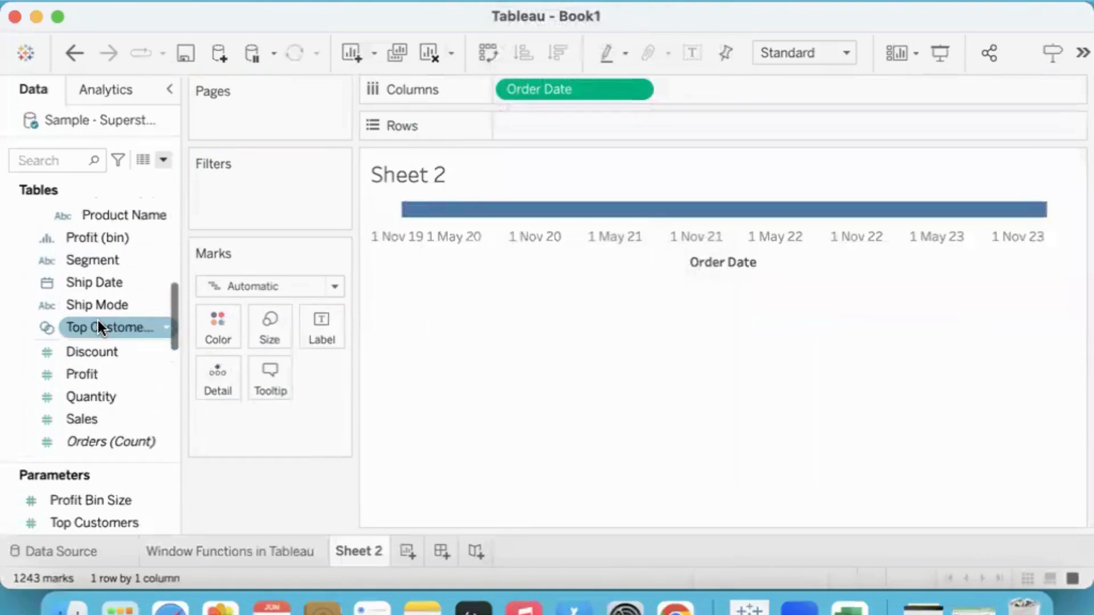
{"action": "left_click_drag", "start_coordinate": [93, 413], "coordinate": [540, 120]}
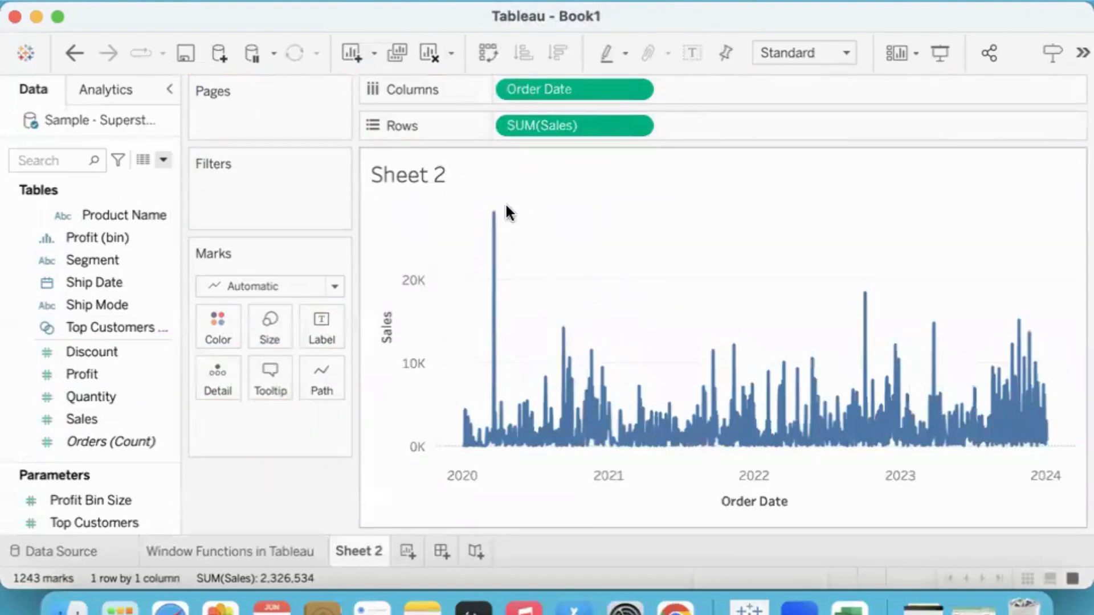
{"action": "mouse_move", "coordinate": [494, 214]}
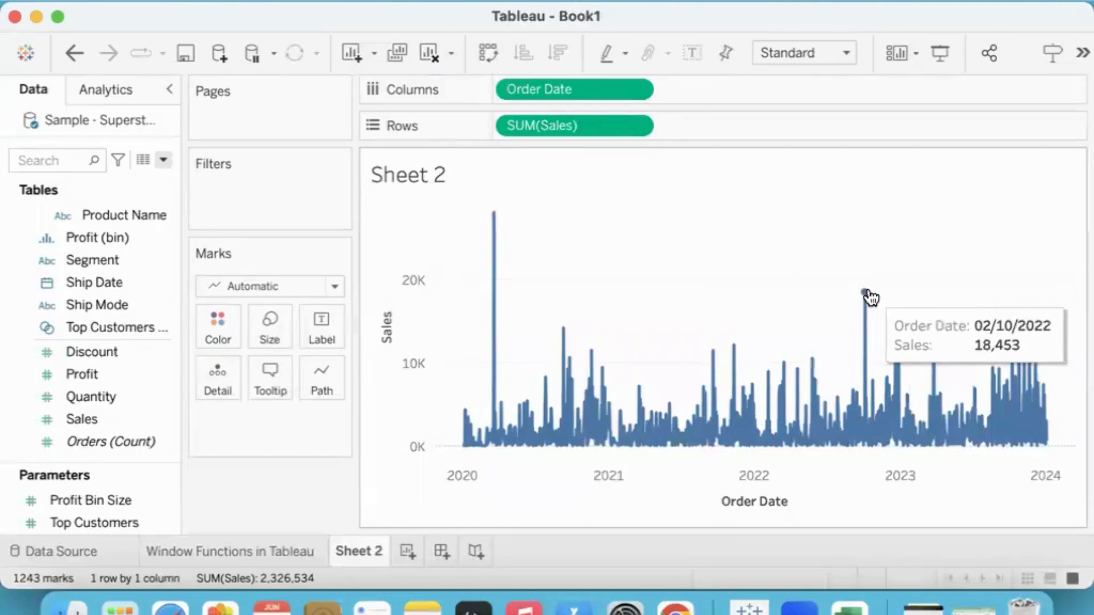
{"action": "mouse_move", "coordinate": [561, 422]}
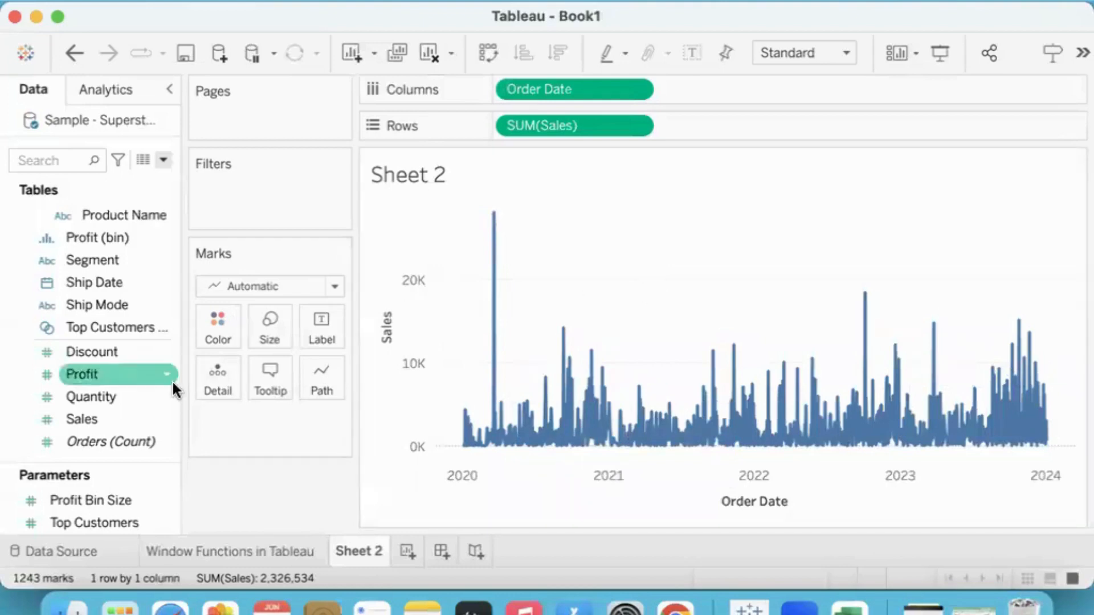
Add a second copy of Sales to Rows and apply the Moving Average quick table calculation to it.
{"action": "left_click_drag", "start_coordinate": [95, 423], "coordinate": [743, 124]}
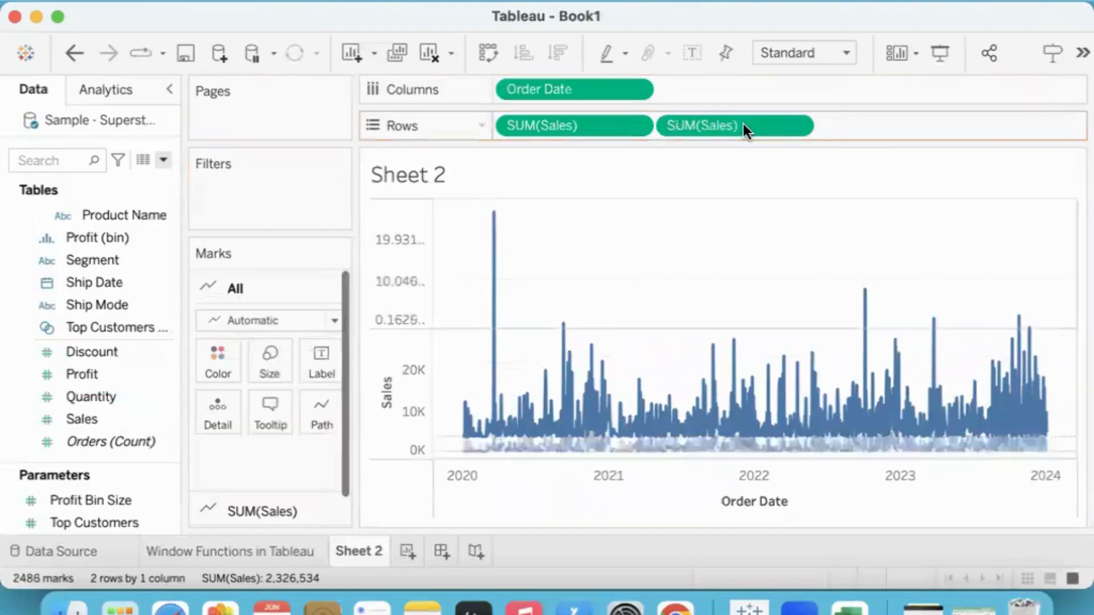
{"action": "left_click", "coordinate": [798, 126]}
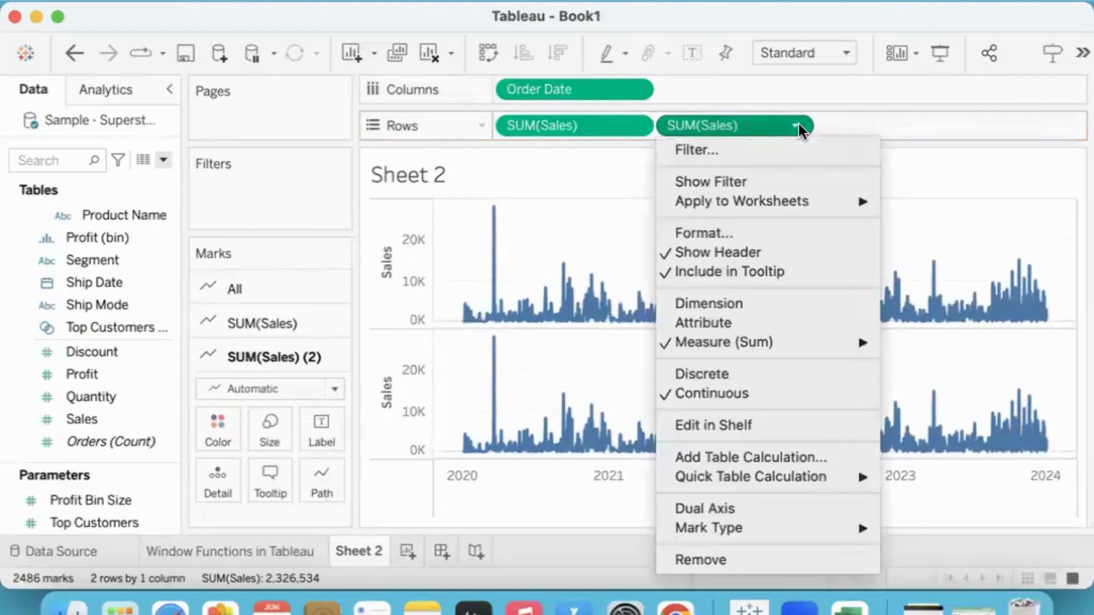
{"action": "mouse_move", "coordinate": [794, 477]}
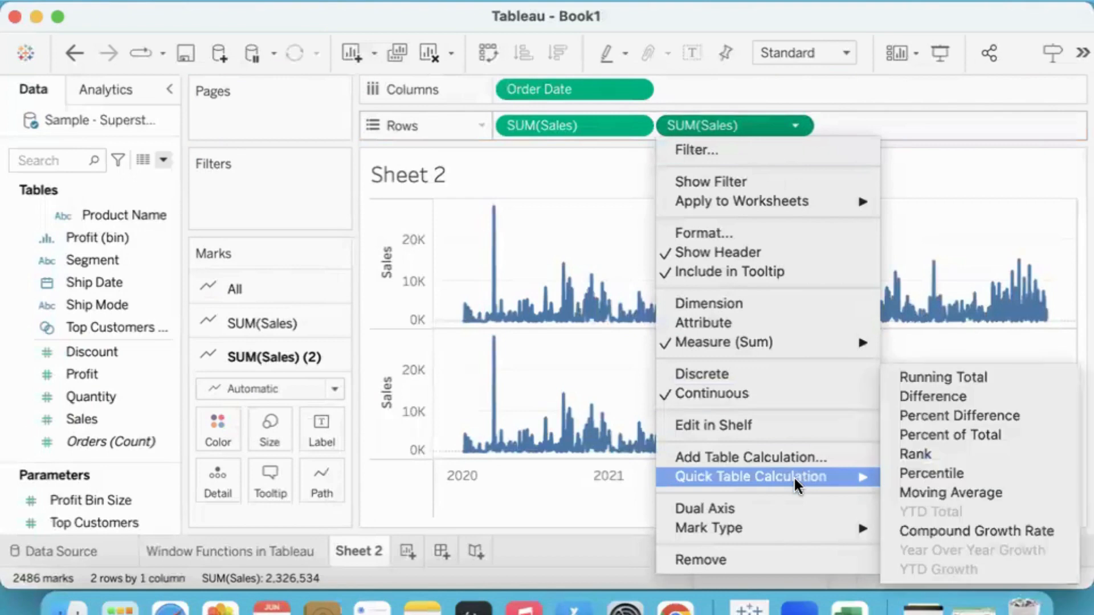
{"action": "left_click", "coordinate": [922, 491]}
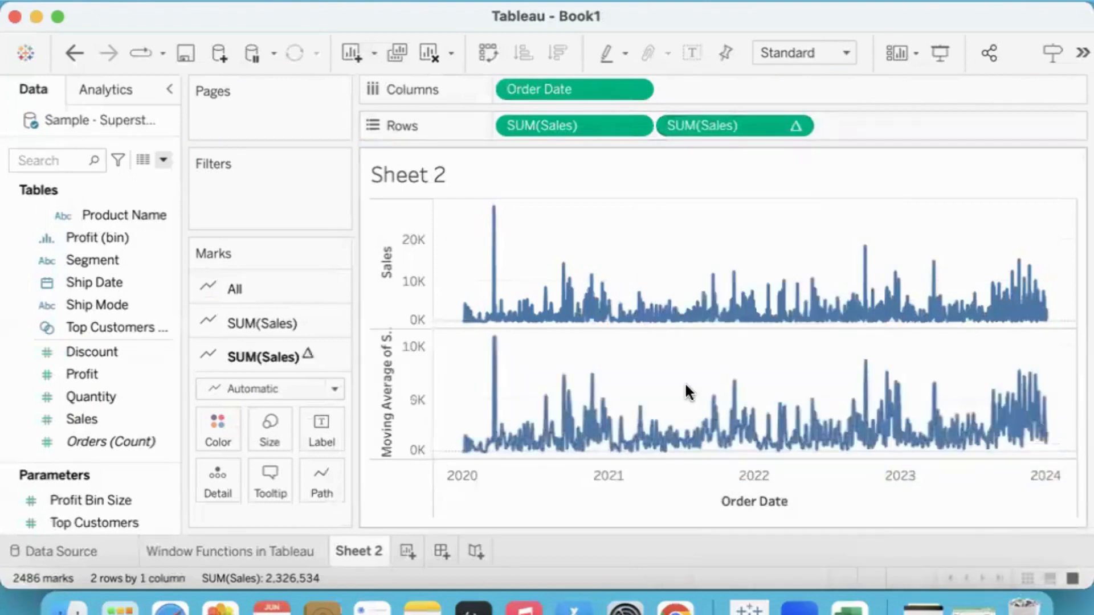
Set the moving average of Sales to use 0 previous values and 60 next values.
{"action": "left_click", "coordinate": [794, 125]}
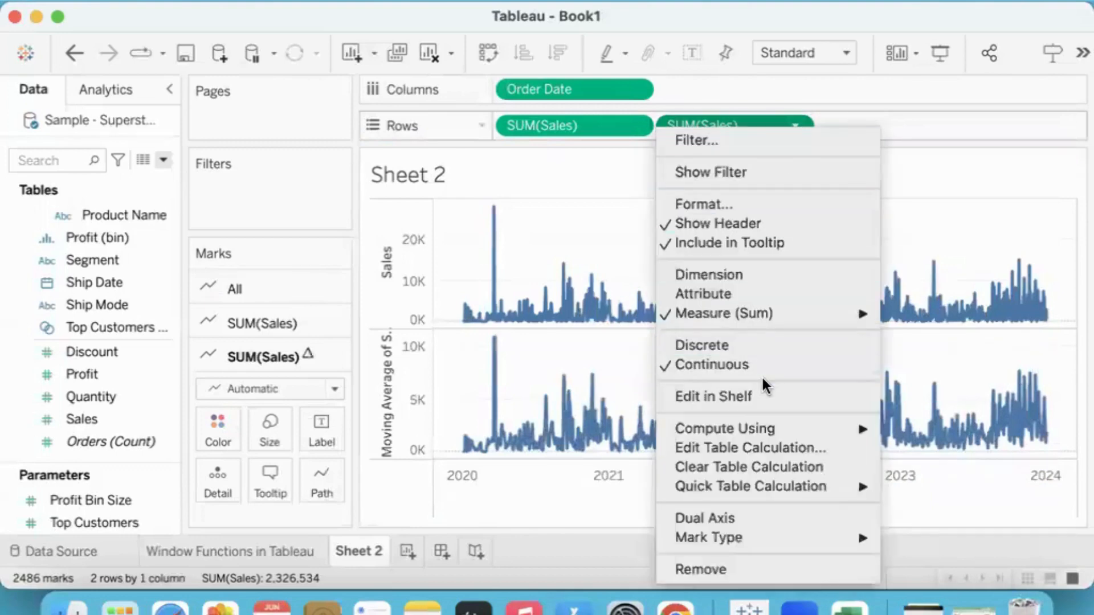
{"action": "left_click", "coordinate": [737, 450]}
{"action": "left_click", "coordinate": [723, 283]}
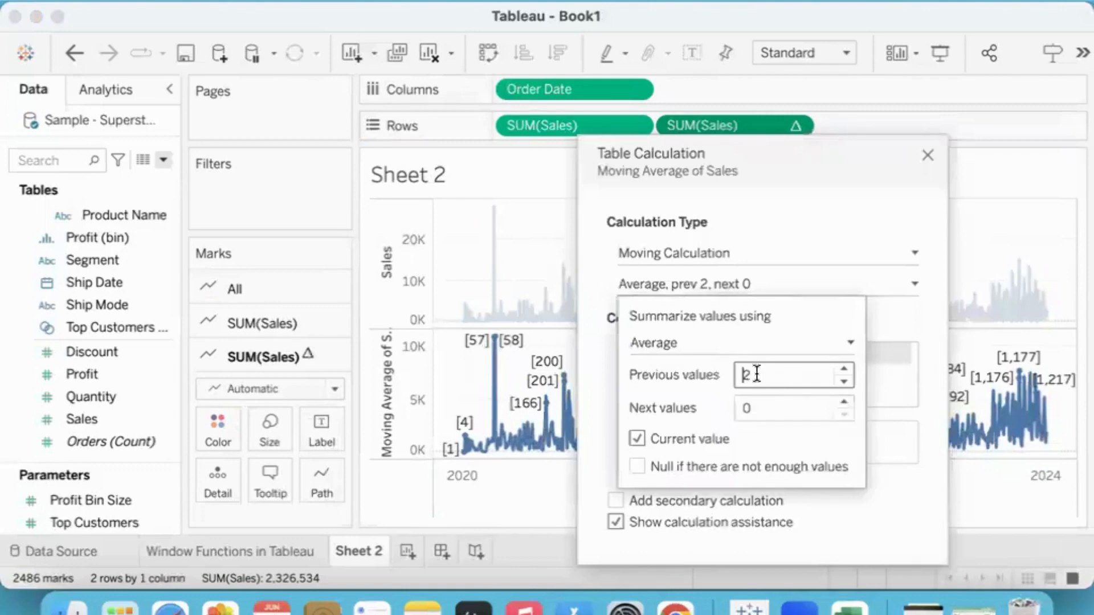
{"action": "type", "text": "0"}
{"action": "left_click", "coordinate": [744, 408]}
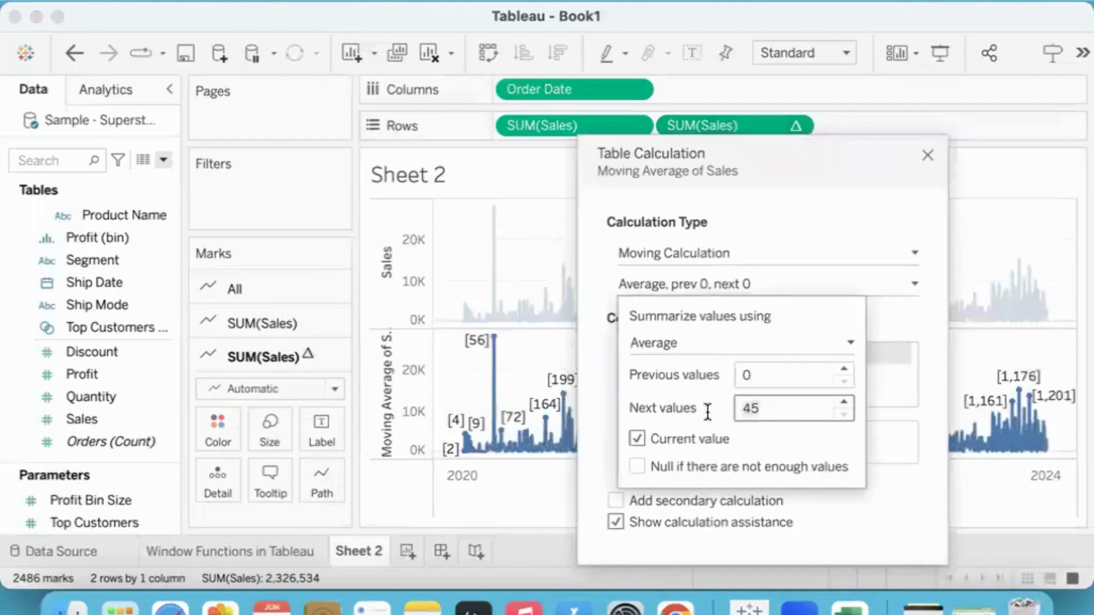
{"action": "key", "text": "BackSpace"}
{"action": "key", "text": "BackSpace"}
{"action": "type", "text": "60"}
{"action": "left_click", "coordinate": [854, 171]}
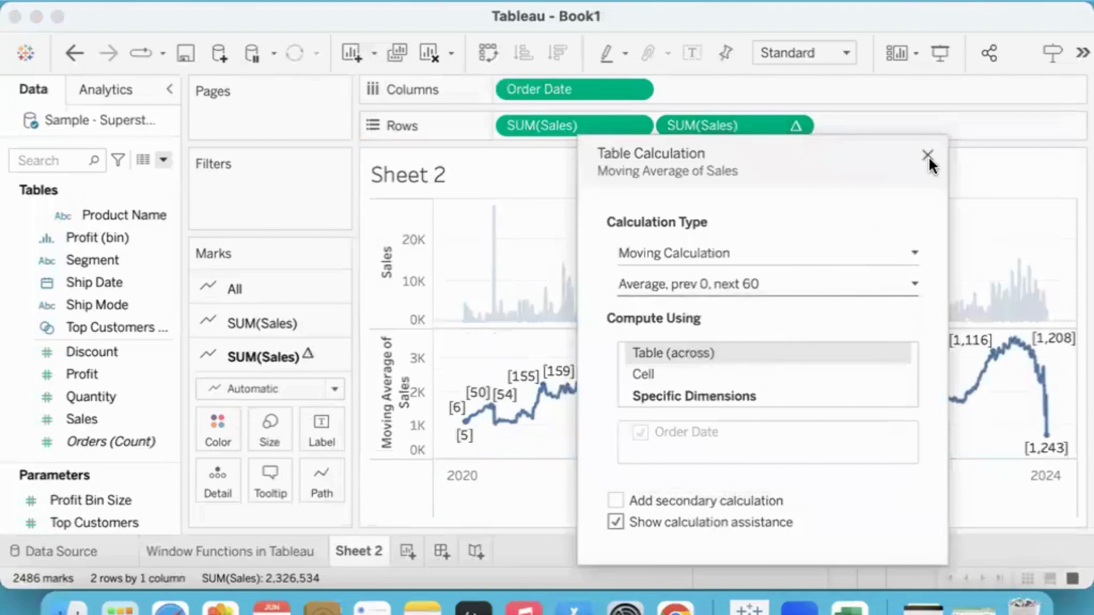
{"action": "left_click", "coordinate": [927, 155]}
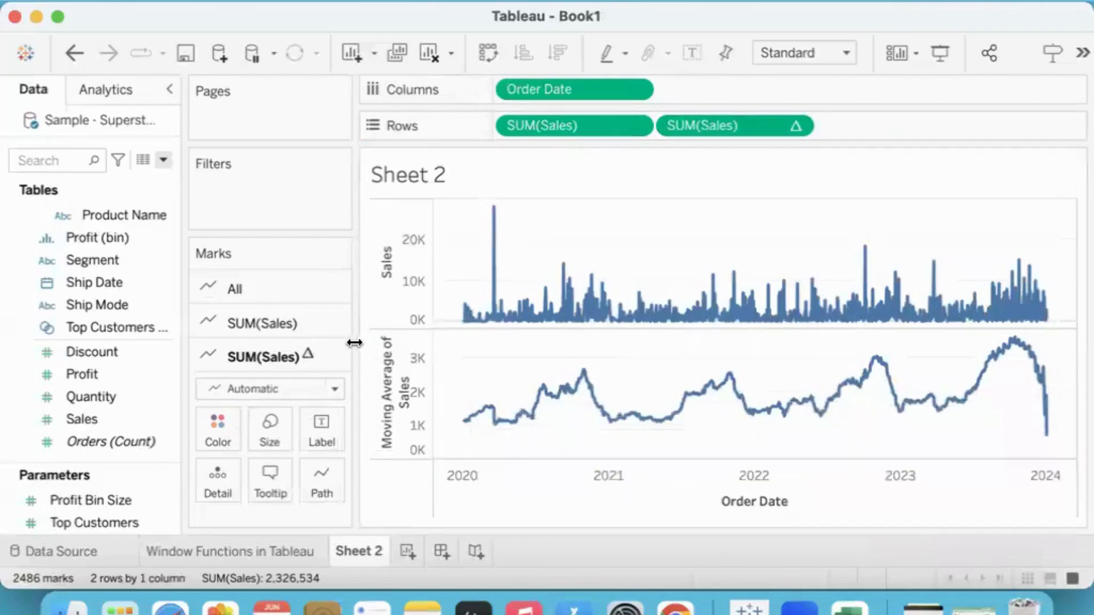
Narrow the Marks area to widen the chart and examine the peaks and dips of the moving average line.
{"action": "left_click_drag", "start_coordinate": [359, 342], "coordinate": [205, 343]}
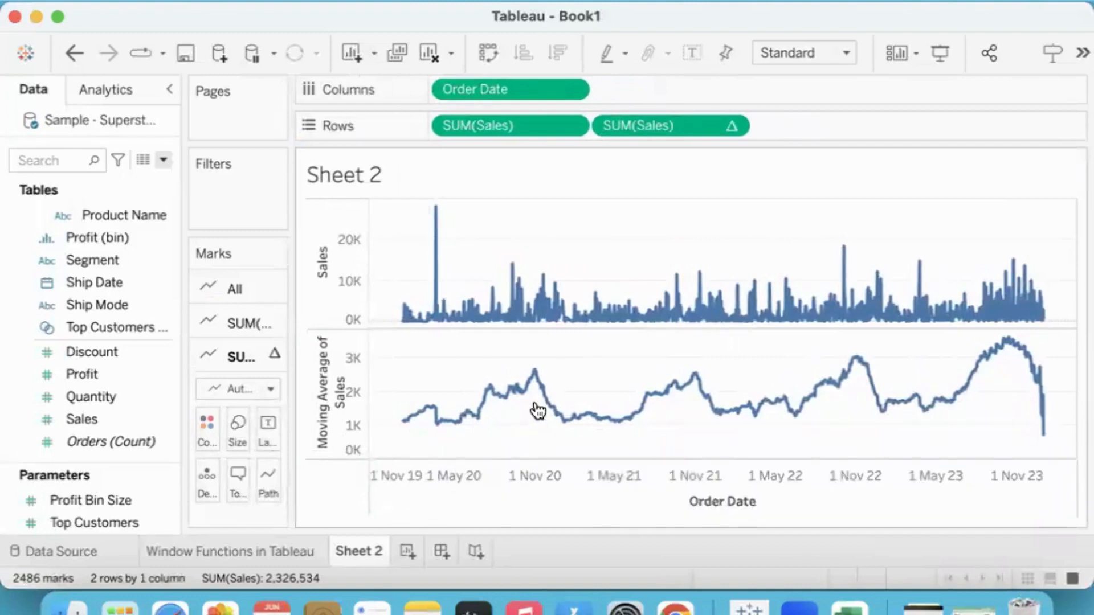
{"action": "mouse_move", "coordinate": [538, 404]}
{"action": "mouse_move", "coordinate": [616, 441]}
{"action": "mouse_move", "coordinate": [1036, 411]}
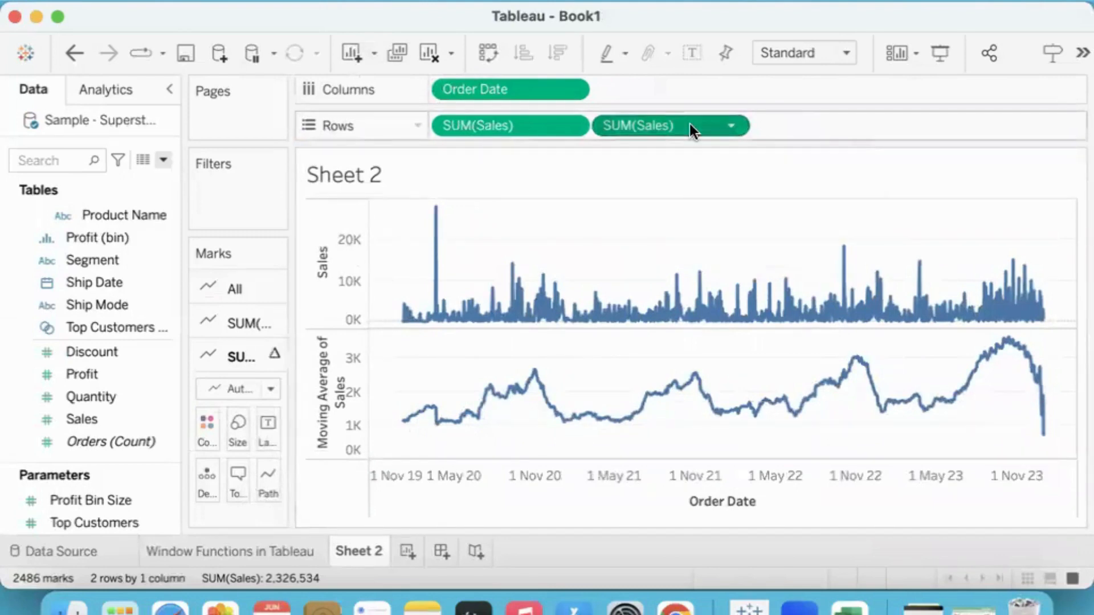
Save the moving average of Sales from Rows as a calculated field, keeping its default name.
{"action": "left_click_drag", "start_coordinate": [689, 124], "coordinate": [93, 372]}
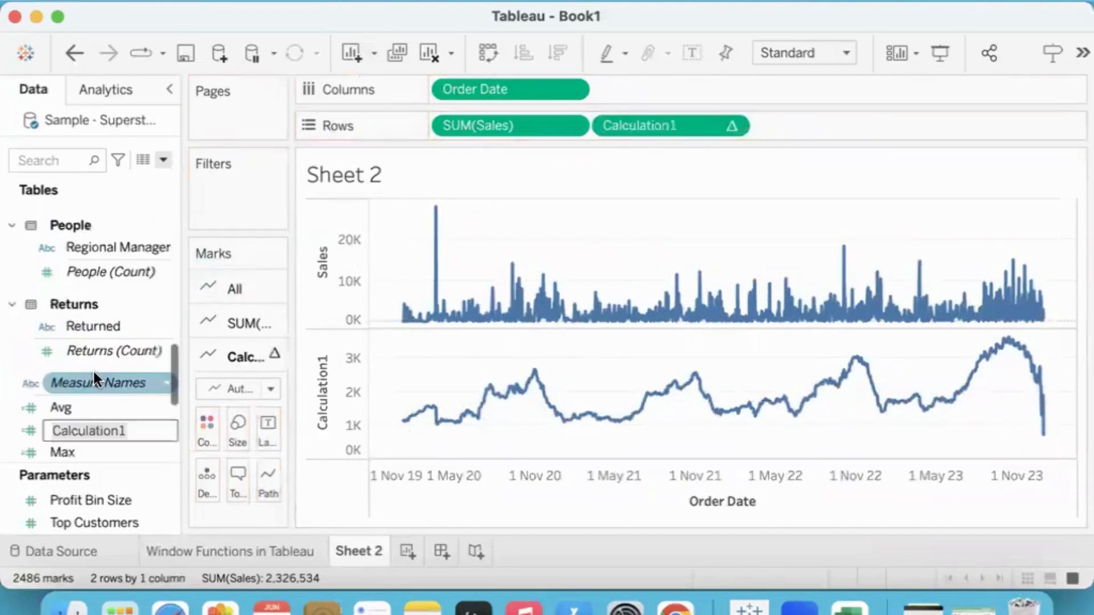
{"action": "left_click", "coordinate": [134, 433]}
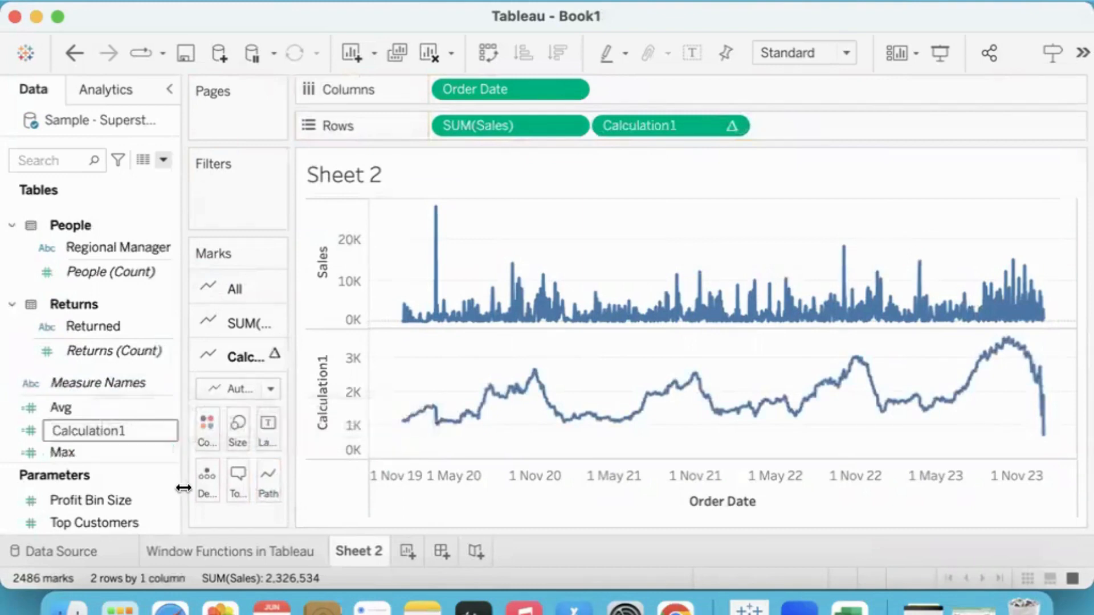
{"action": "key", "text": "Return"}
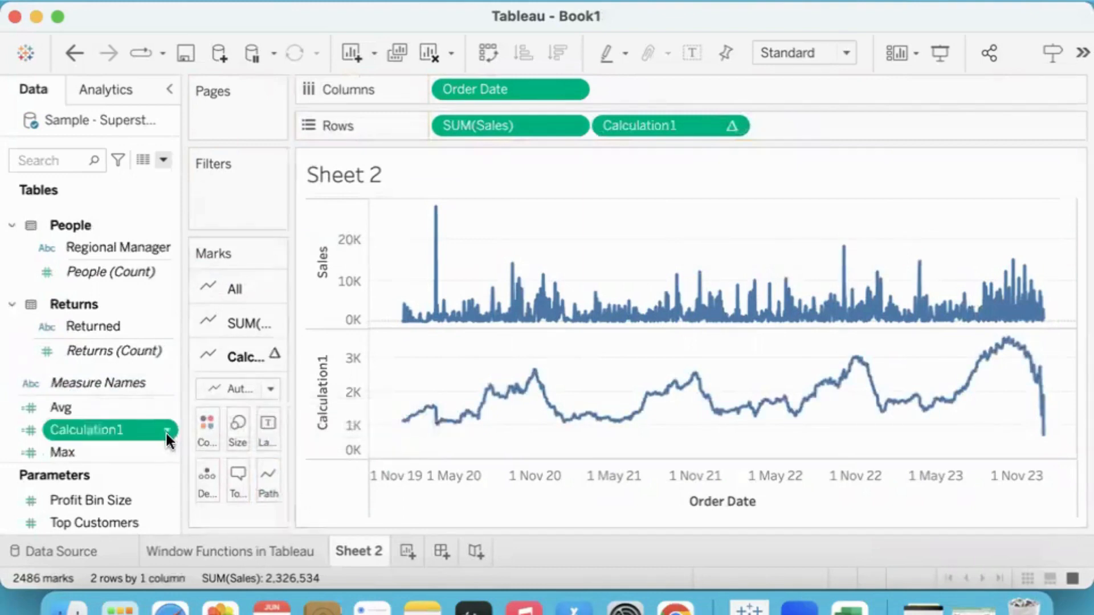
Open the Calculation1 formula and examine its WINDOW_AVG function with the start and end arguments, then close it without changes.
{"action": "right_click", "coordinate": [162, 429]}
{"action": "left_click", "coordinate": [203, 104]}
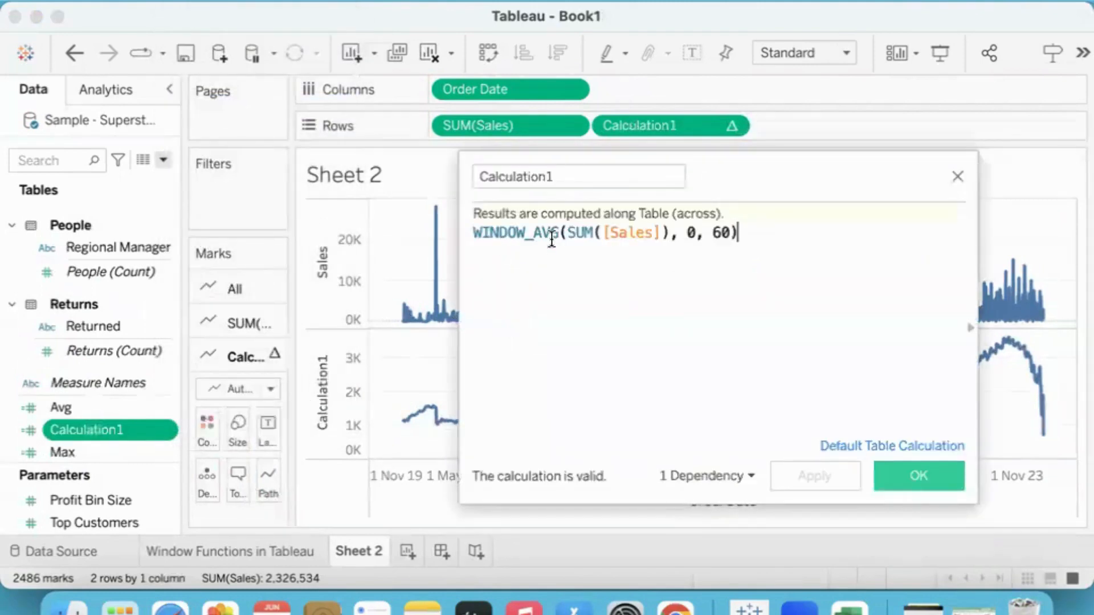
{"action": "double_click", "coordinate": [494, 250]}
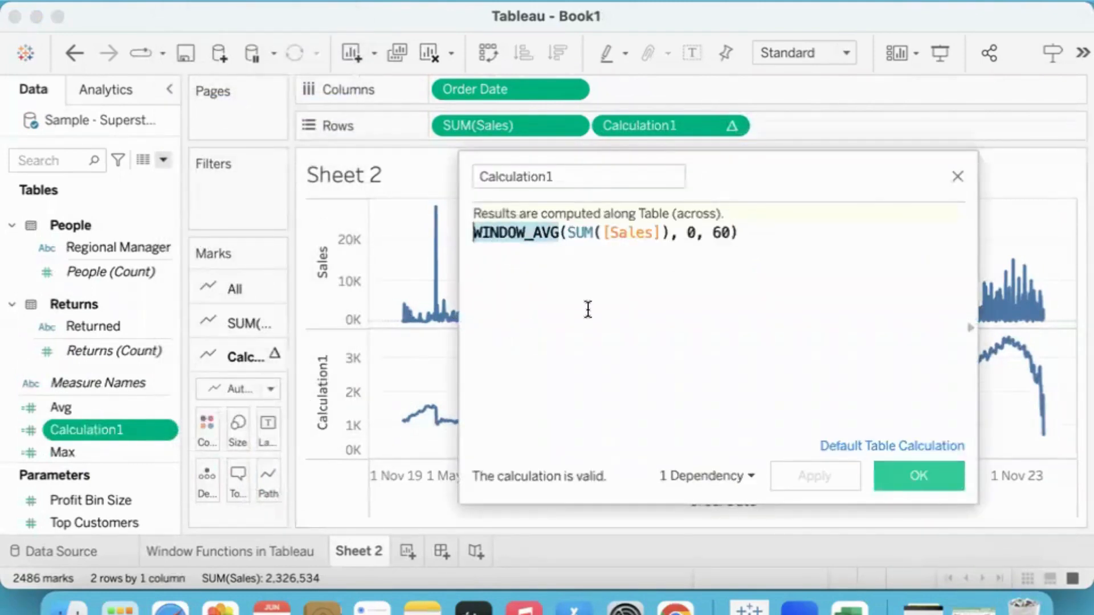
{"action": "left_click_drag", "start_coordinate": [732, 233], "coordinate": [682, 230]}
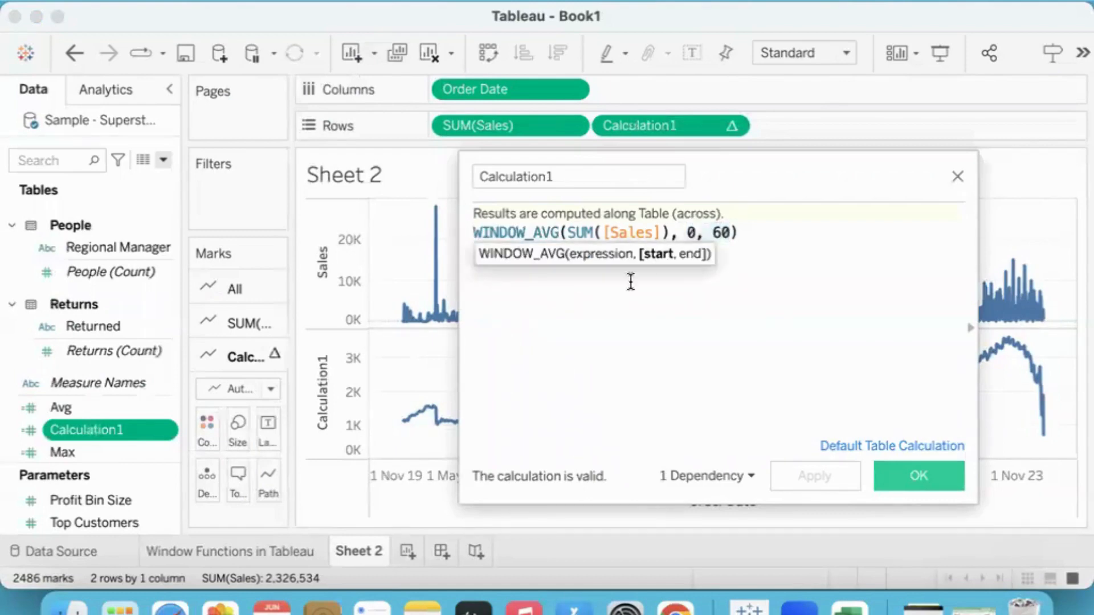
{"action": "left_click", "coordinate": [691, 232]}
{"action": "left_click_drag", "start_coordinate": [730, 228], "coordinate": [715, 231]}
{"action": "left_click", "coordinate": [773, 228]}
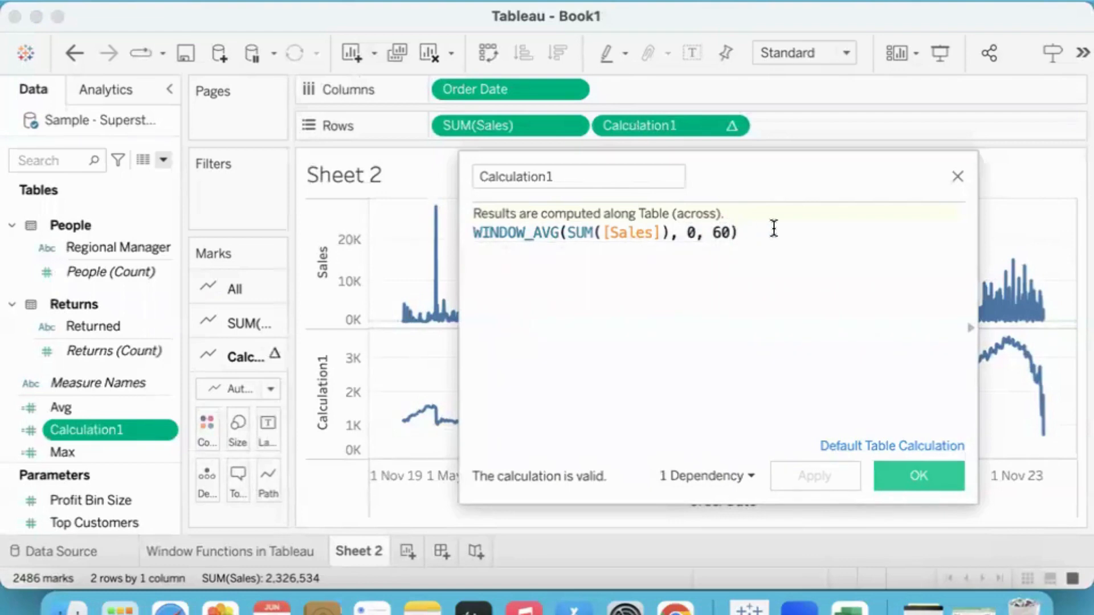
{"action": "left_click", "coordinate": [957, 177]}
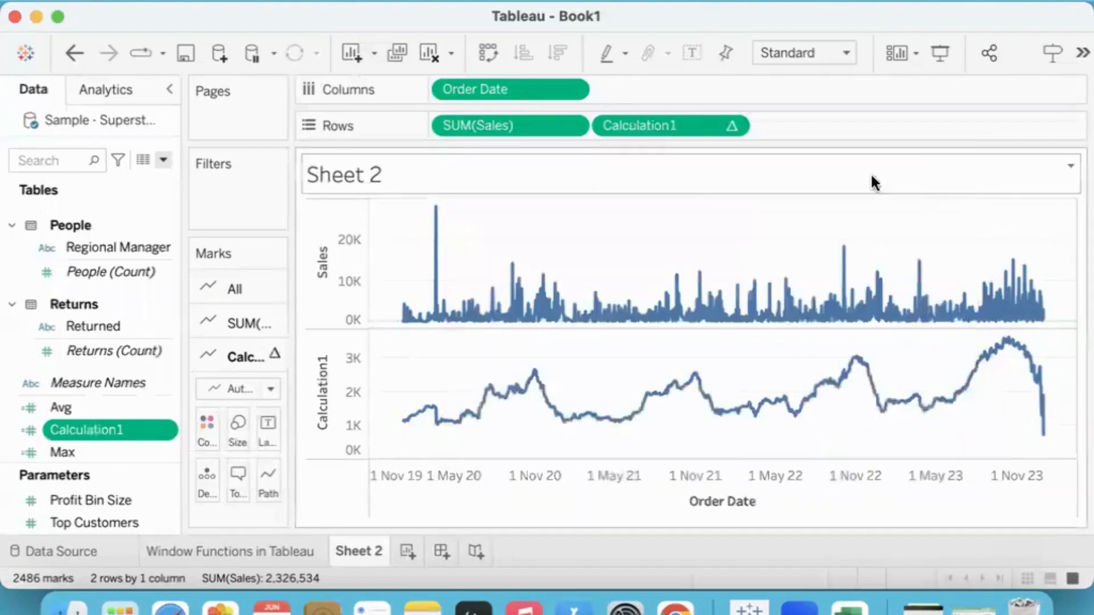
Remove Calculation1 from Rows and change Order Date on Columns to continuous month.
{"action": "right_click", "coordinate": [570, 92]}
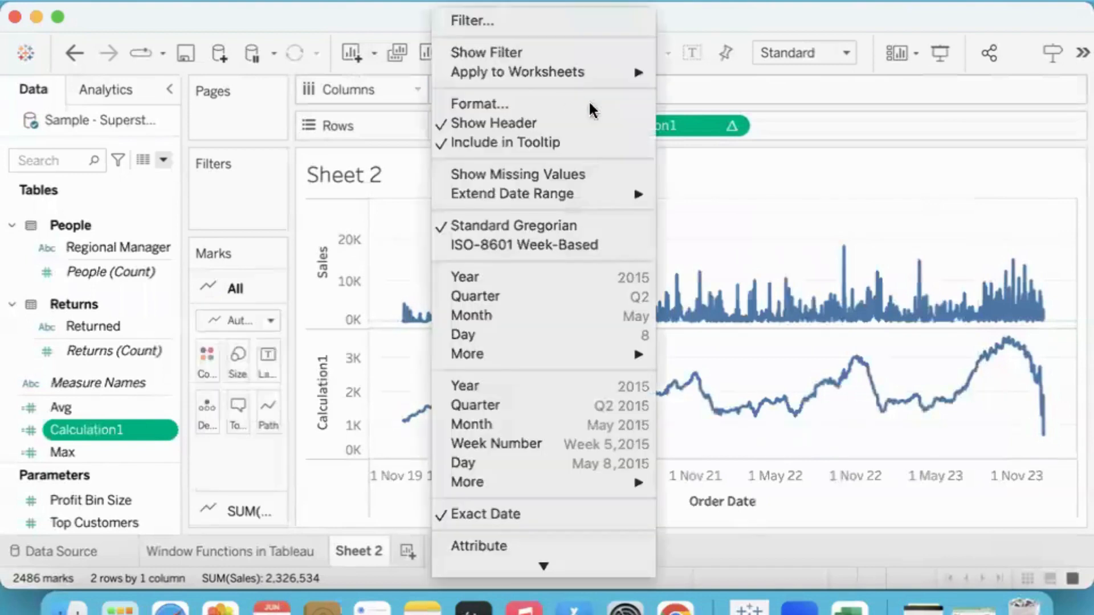
{"action": "left_click", "coordinate": [682, 124]}
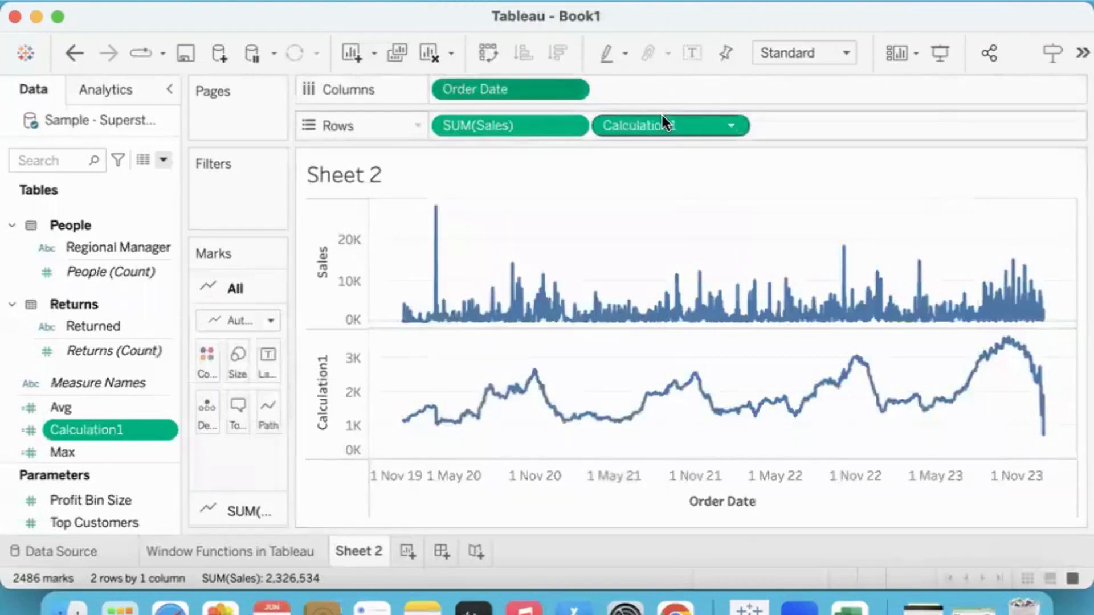
{"action": "left_click_drag", "start_coordinate": [664, 123], "coordinate": [604, 147]}
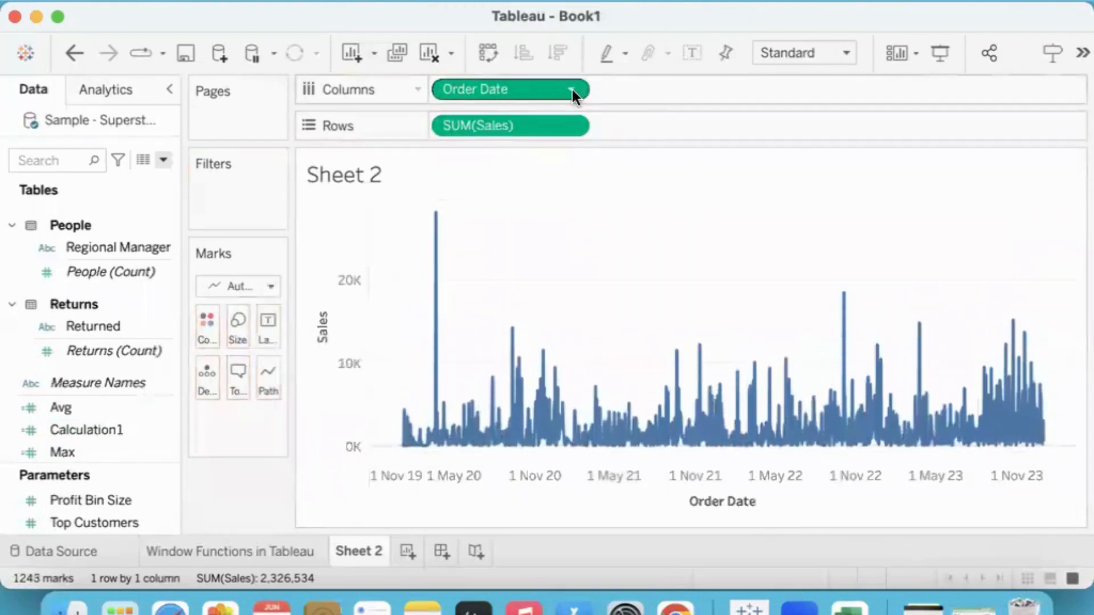
{"action": "left_click", "coordinate": [572, 90]}
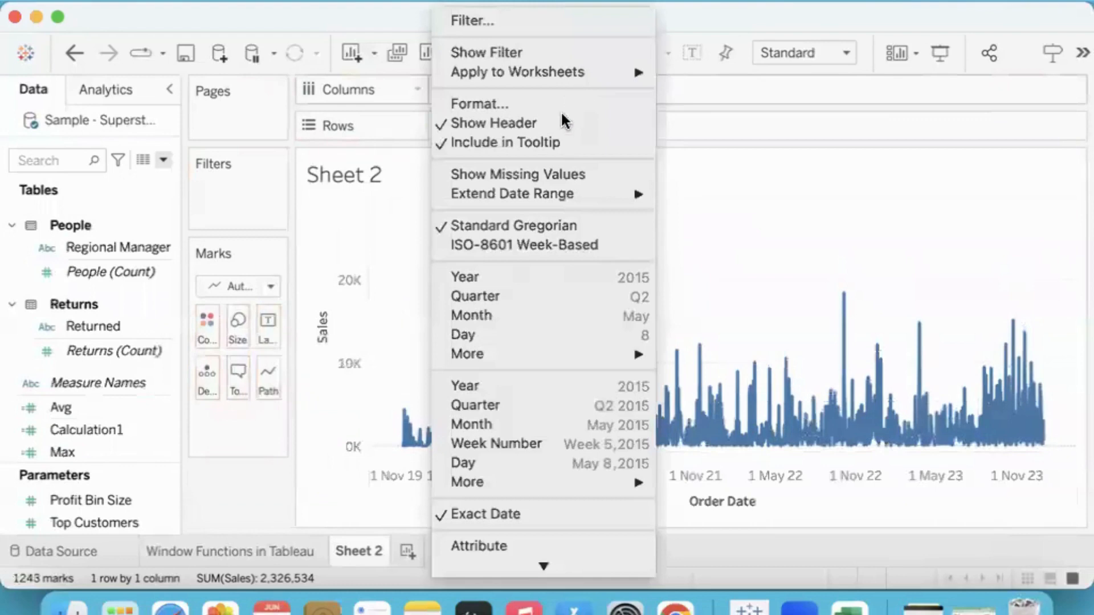
{"action": "scroll", "coordinate": [495, 418], "scroll_direction": "down", "scroll_amount": 3}
{"action": "left_click", "coordinate": [495, 421]}
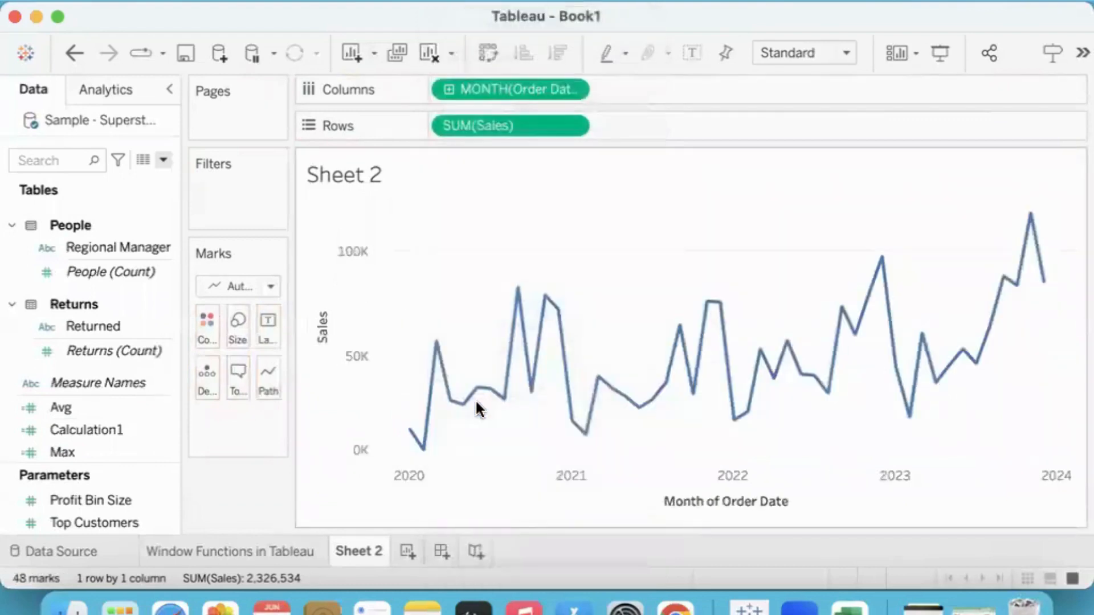
Examine how a forward-moving window shifts along the monthly Sales line by selecting successive groups of marks from early 2020, then clear the selection.
{"action": "left_click", "coordinate": [410, 432]}
{"action": "left_click_drag", "start_coordinate": [390, 298], "coordinate": [483, 474]}
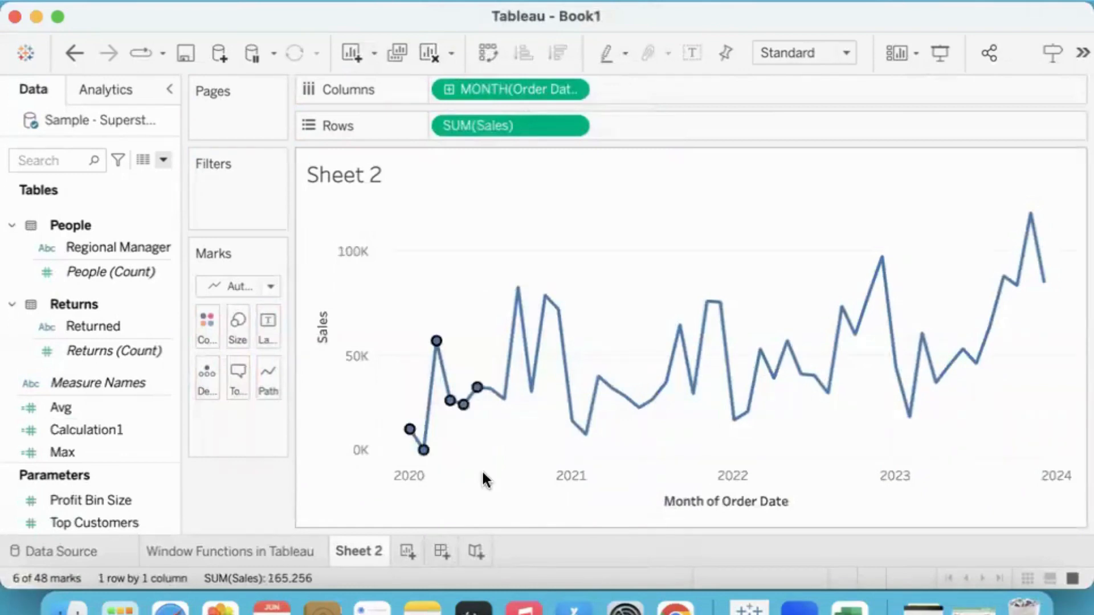
{"action": "left_click", "coordinate": [433, 278]}
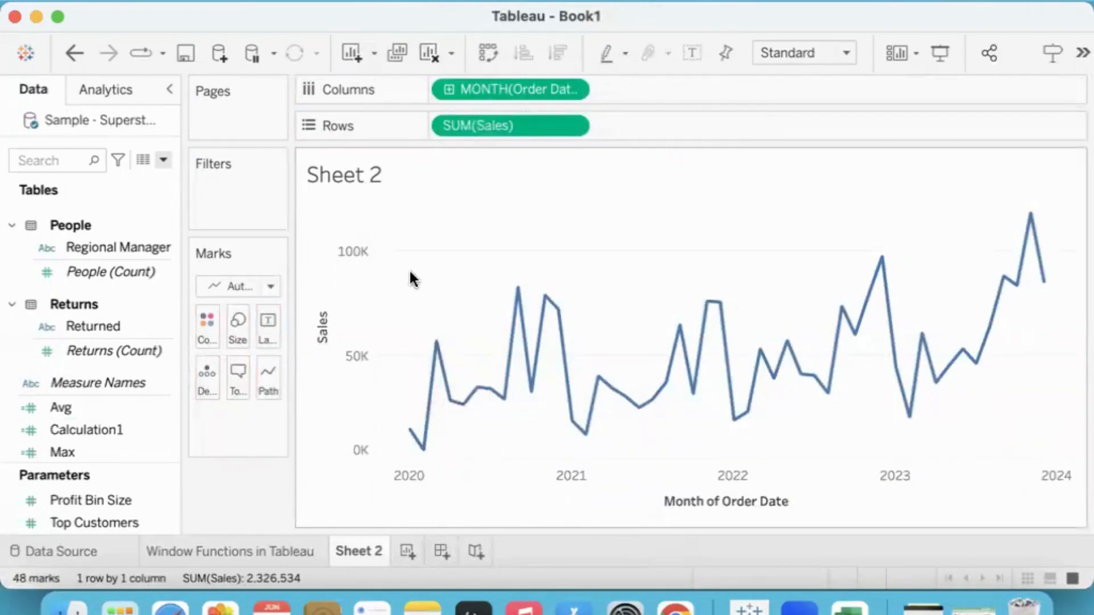
{"action": "left_click_drag", "start_coordinate": [409, 275], "coordinate": [493, 477]}
{"action": "left_click", "coordinate": [422, 450]}
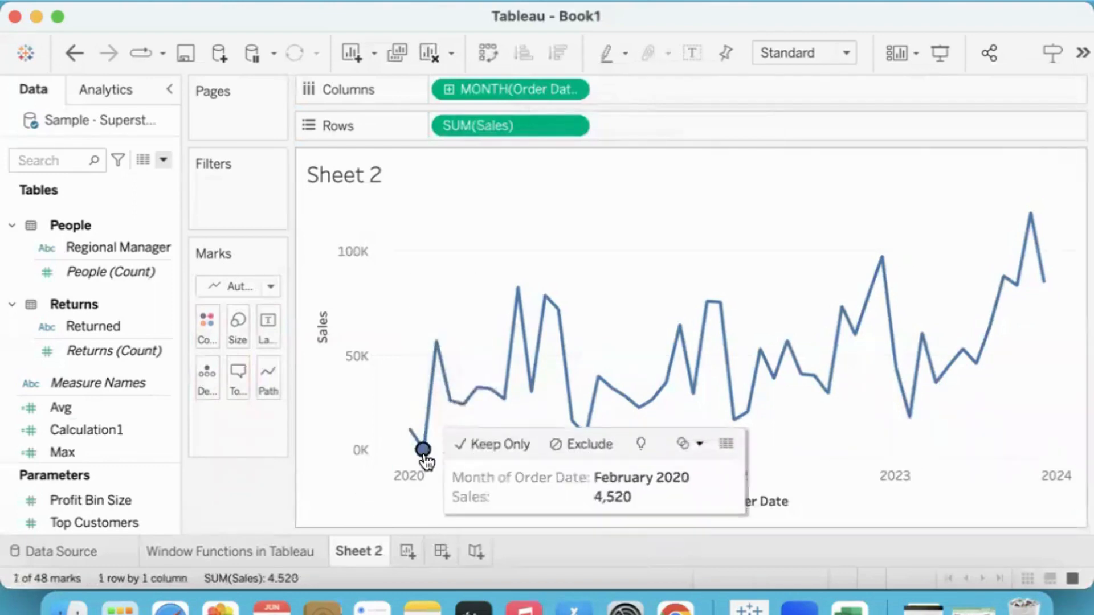
{"action": "left_click_drag", "start_coordinate": [414, 296], "coordinate": [494, 483]}
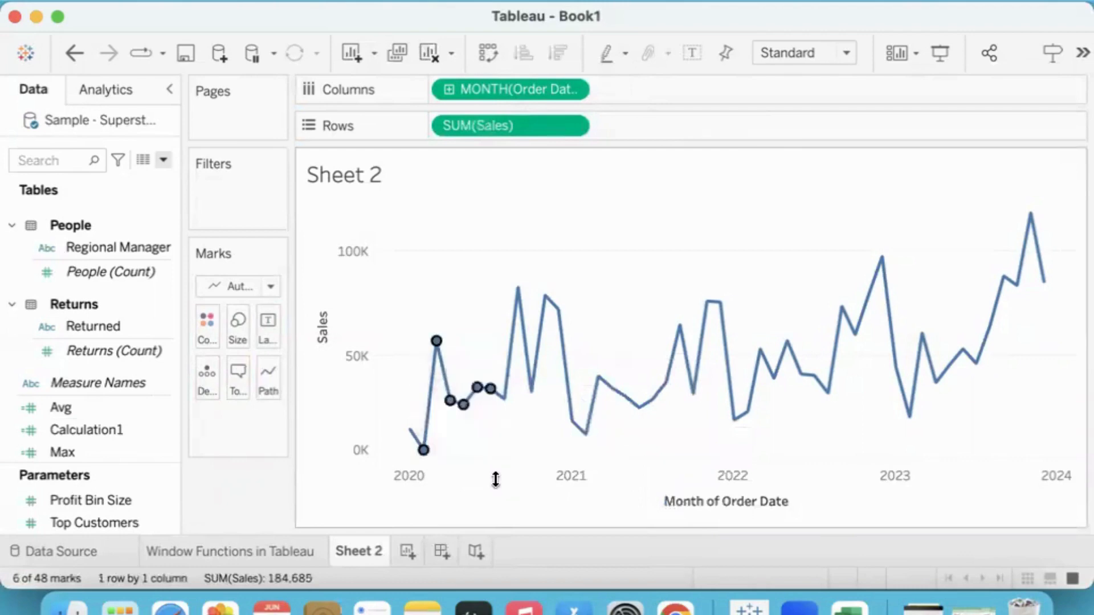
{"action": "left_click", "coordinate": [436, 343]}
{"action": "left_click_drag", "start_coordinate": [422, 279], "coordinate": [512, 452]}
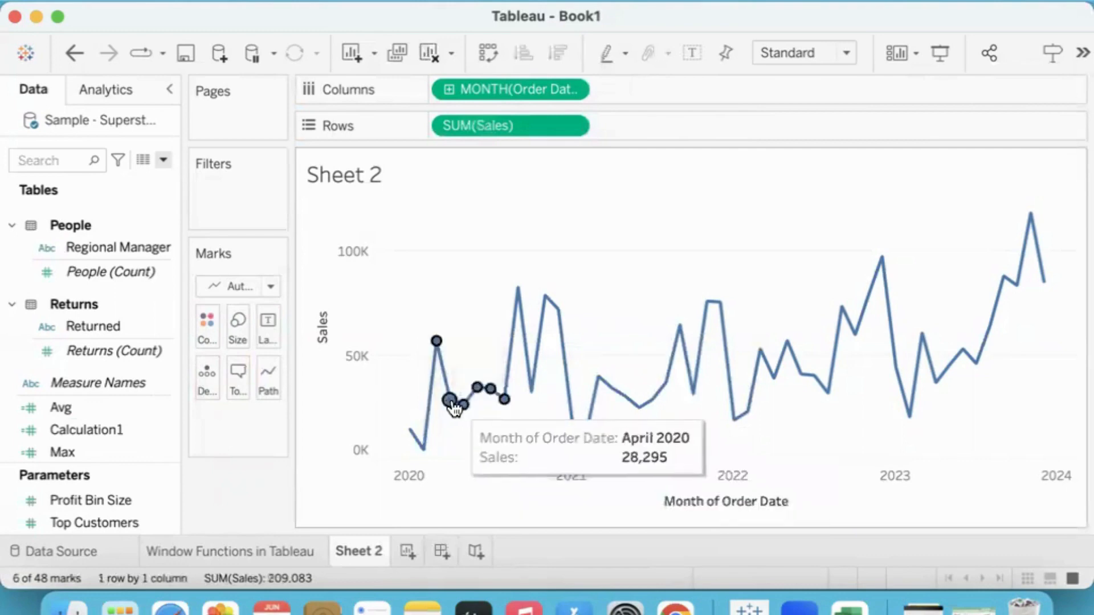
{"action": "left_click", "coordinate": [453, 401]}
{"action": "left_click_drag", "start_coordinate": [441, 289], "coordinate": [521, 423]}
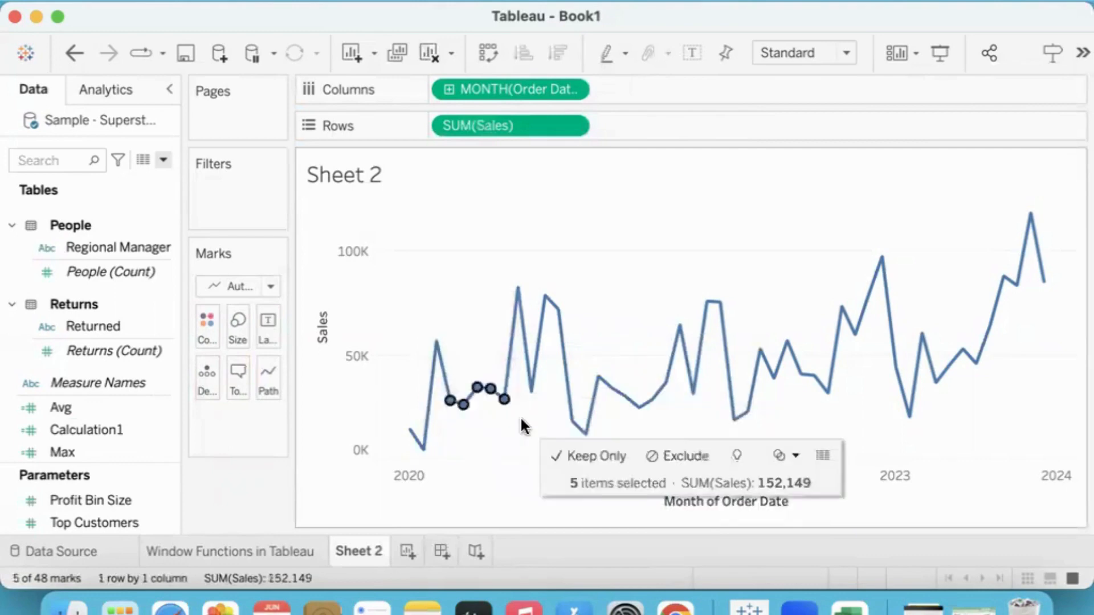
{"action": "left_click", "coordinate": [483, 259]}
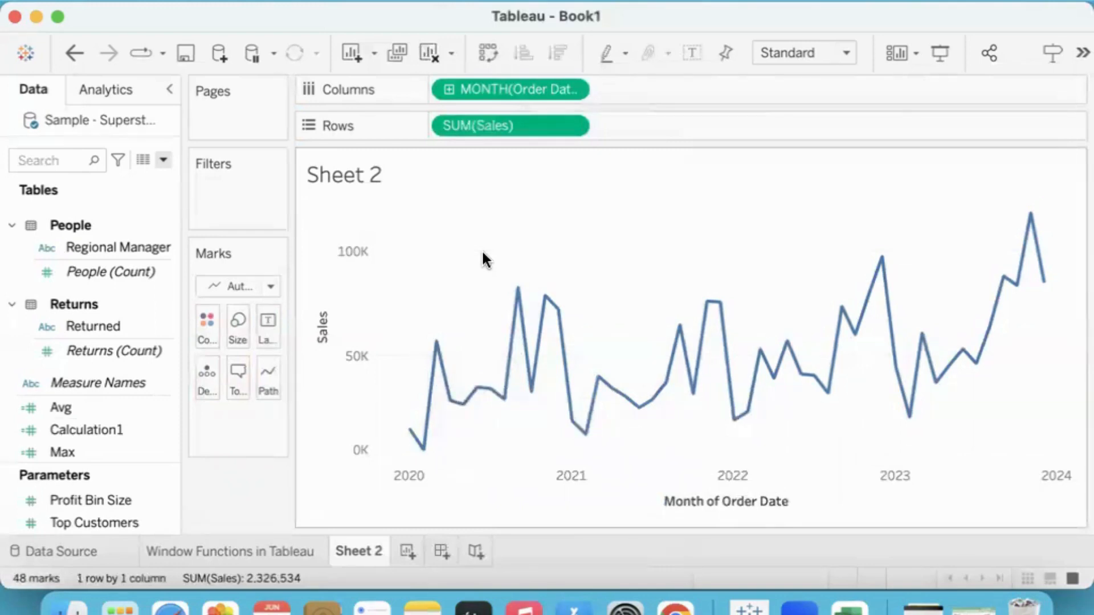
Create a new calculated field and name it Moving Avg.
{"action": "left_click", "coordinate": [163, 160]}
{"action": "left_click", "coordinate": [153, 184]}
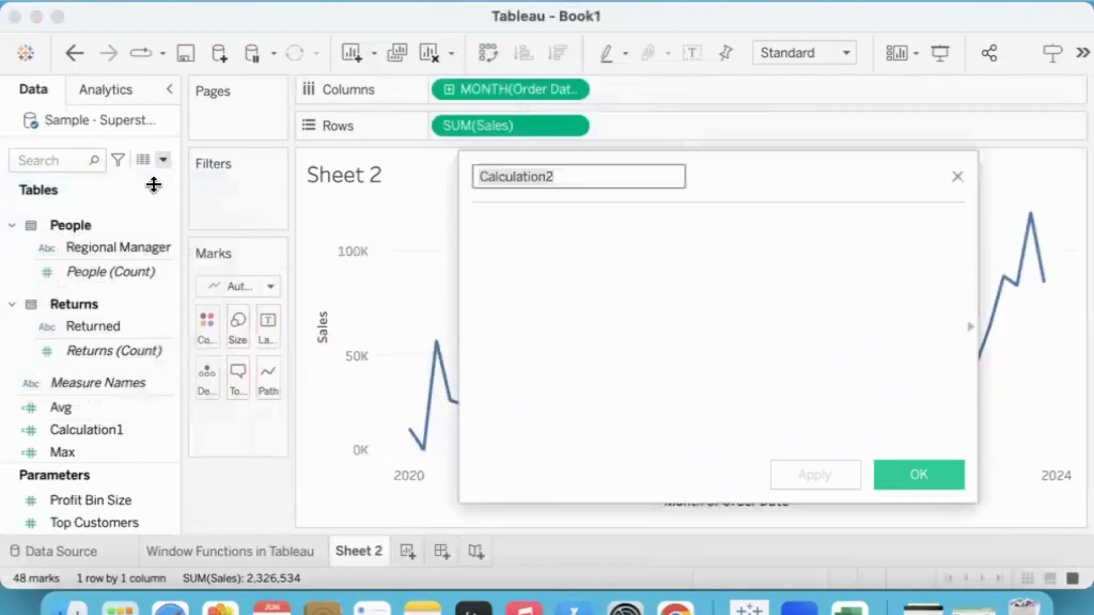
{"action": "type", "text": "Wind"}
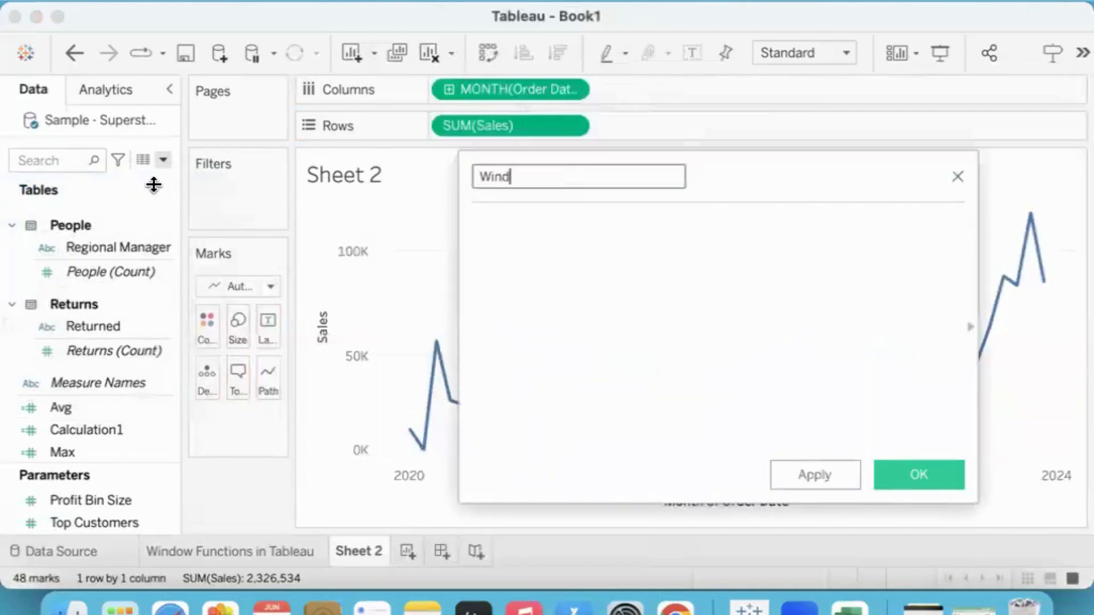
{"action": "key", "text": "BackSpace"}
{"action": "key", "text": "BackSpace"}
{"action": "key", "text": "BackSpace"}
{"action": "type", "text": "Moving Avg"}
{"action": "key", "text": "Tab"}
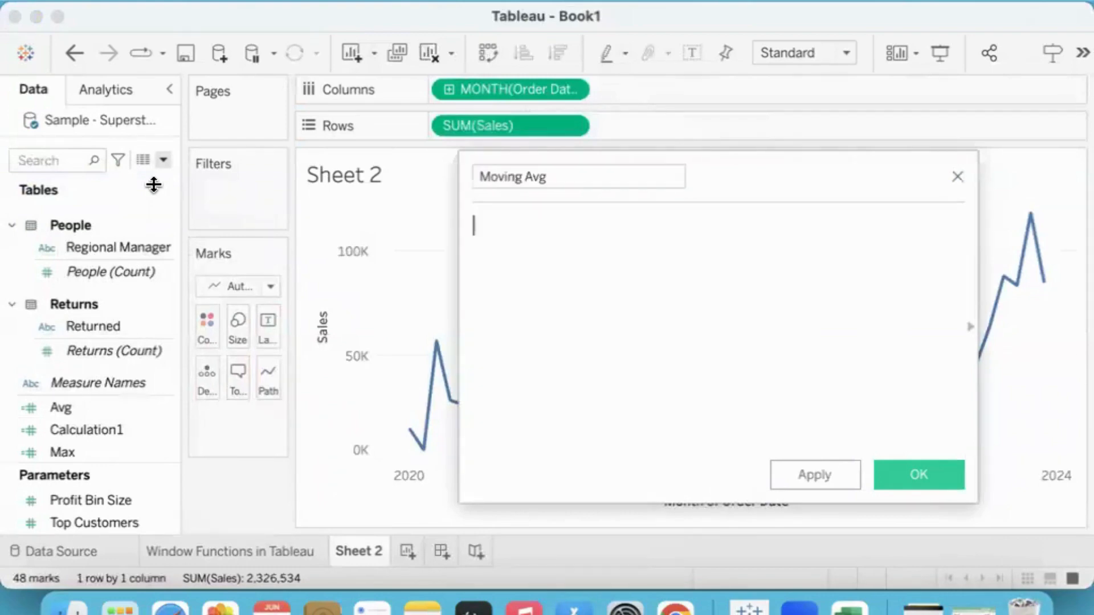
Enter the formula WINDOW_AVG(SUM([Sales]),0,5) for the new calculated field.
{"action": "type", "text": "wind"}
{"action": "key", "text": "Return"}
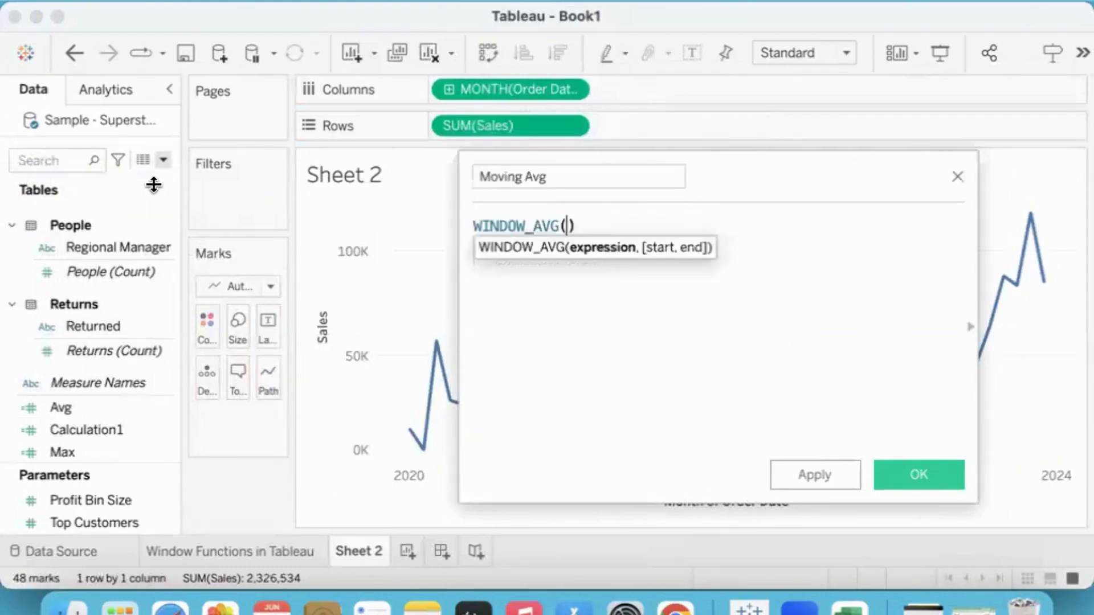
{"action": "type", "text": "sum"}
{"action": "key", "text": "Return"}
{"action": "type", "text": "sales"}
{"action": "key", "text": "Return"}
{"action": "type", "text": ")"}
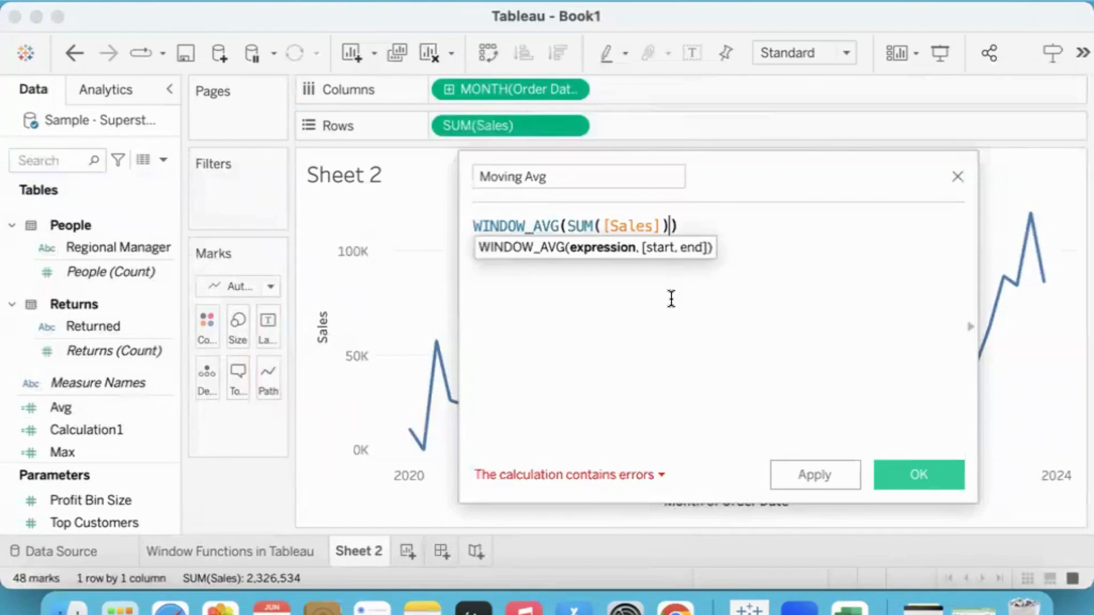
{"action": "type", "text": ","}
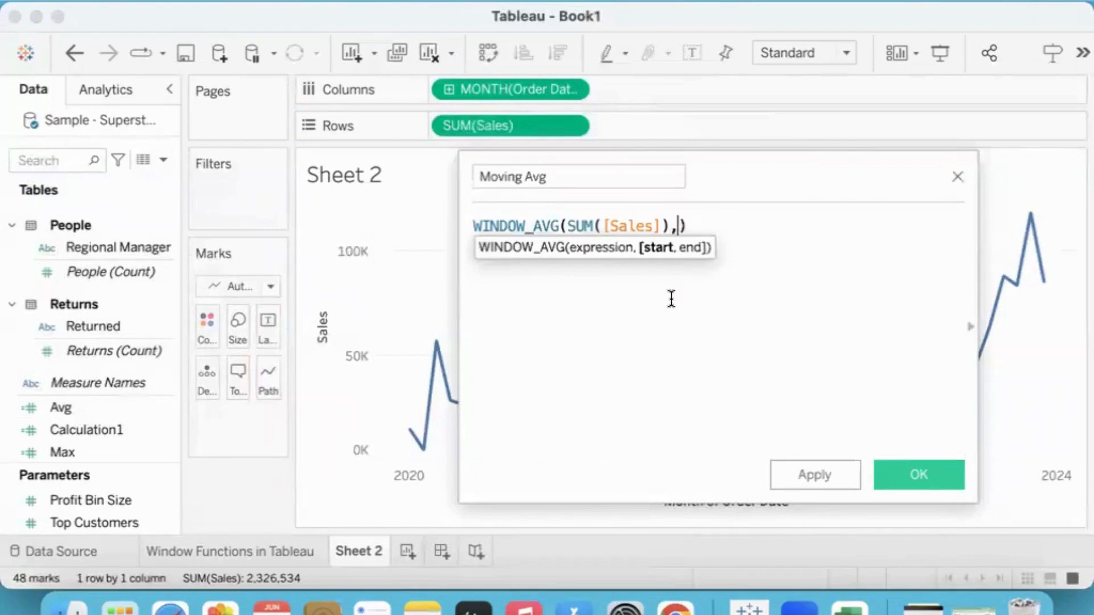
{"action": "type", "text": "0,5"}
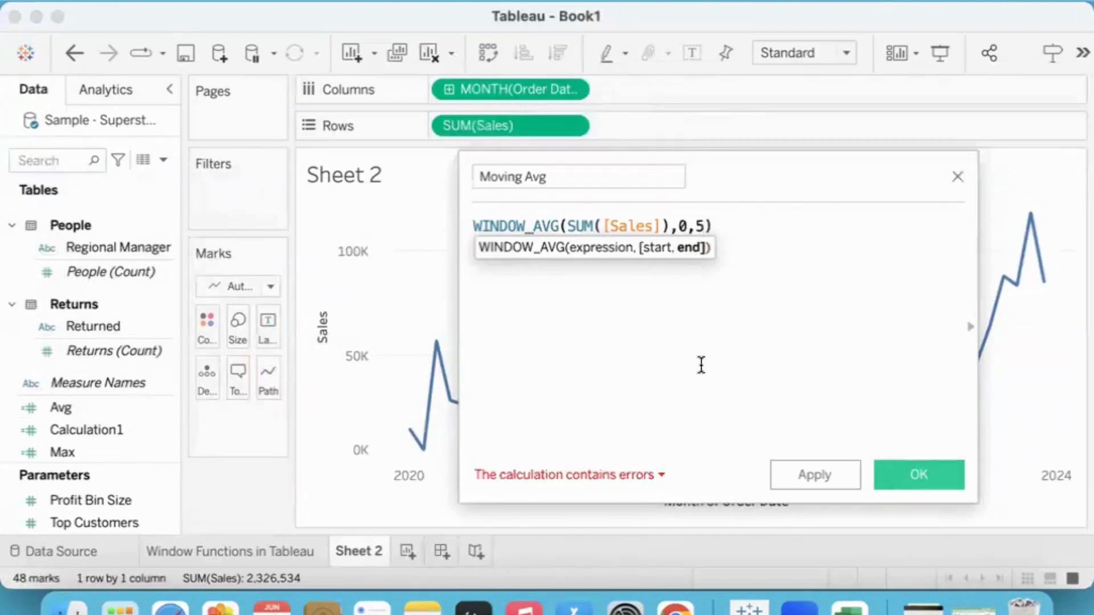
{"action": "left_click", "coordinate": [712, 227]}
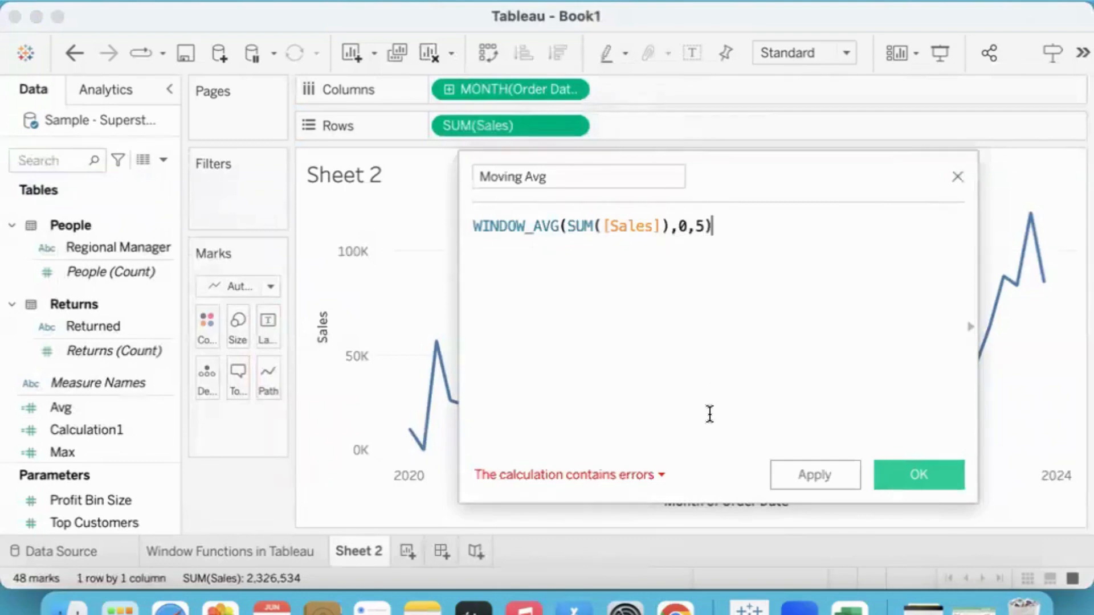
Check the calculation's error details and rename the field Moving Average.
{"action": "left_click", "coordinate": [659, 476]}
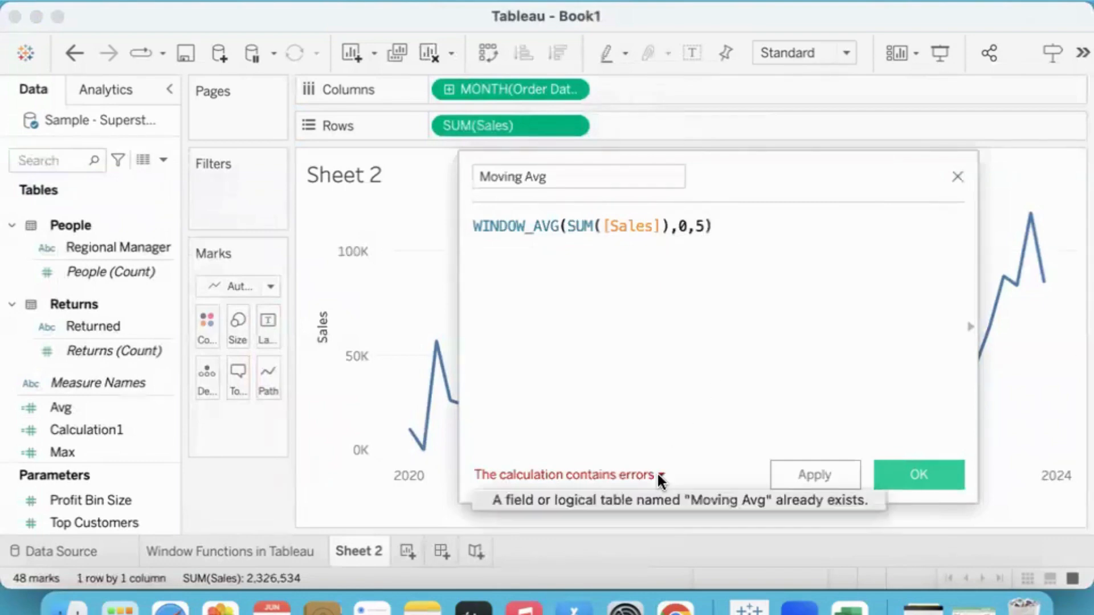
{"action": "left_click", "coordinate": [546, 180]}
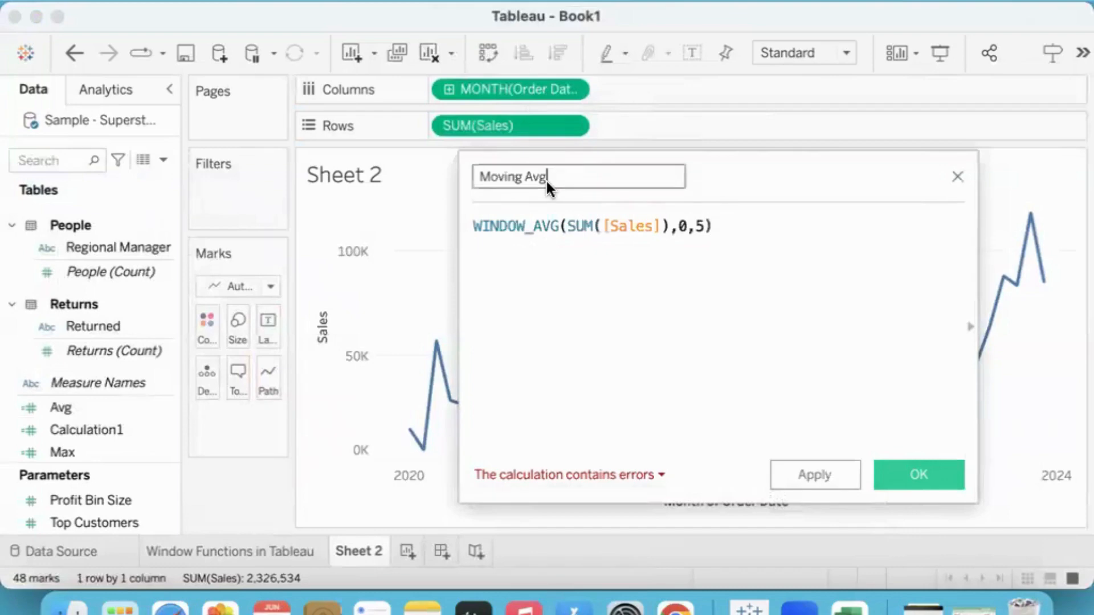
{"action": "type", "text": "erage"}
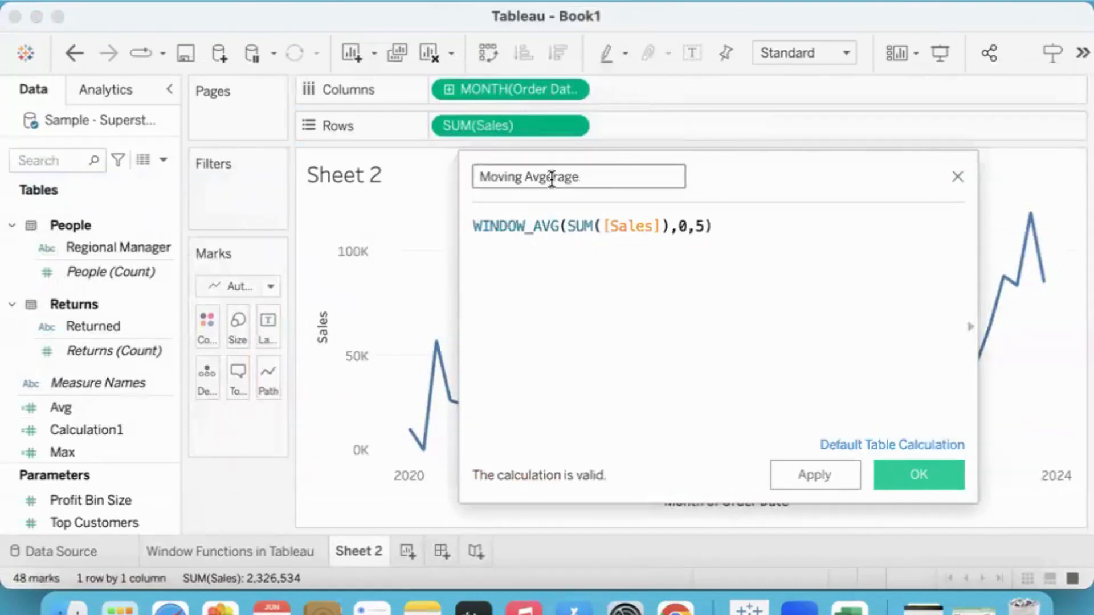
{"action": "left_click", "coordinate": [550, 179]}
{"action": "key", "text": "BackSpace"}
{"action": "left_click", "coordinate": [657, 369]}
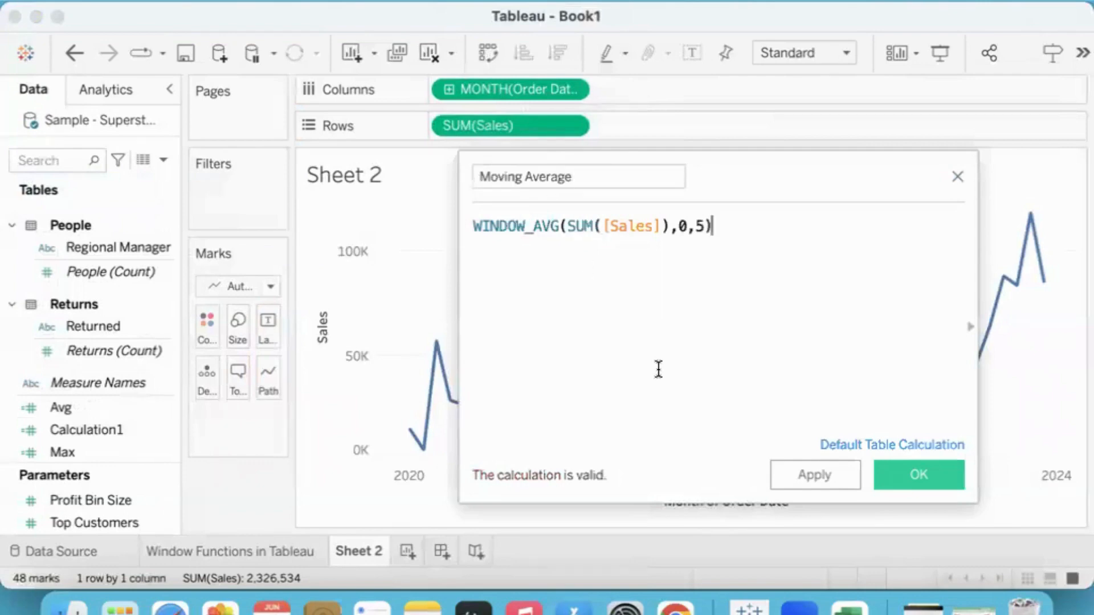
Save the calculation and add the Moving Average field to Rows after SUM(Sales).
{"action": "left_click", "coordinate": [911, 475]}
{"action": "left_click_drag", "start_coordinate": [98, 443], "coordinate": [663, 124]}
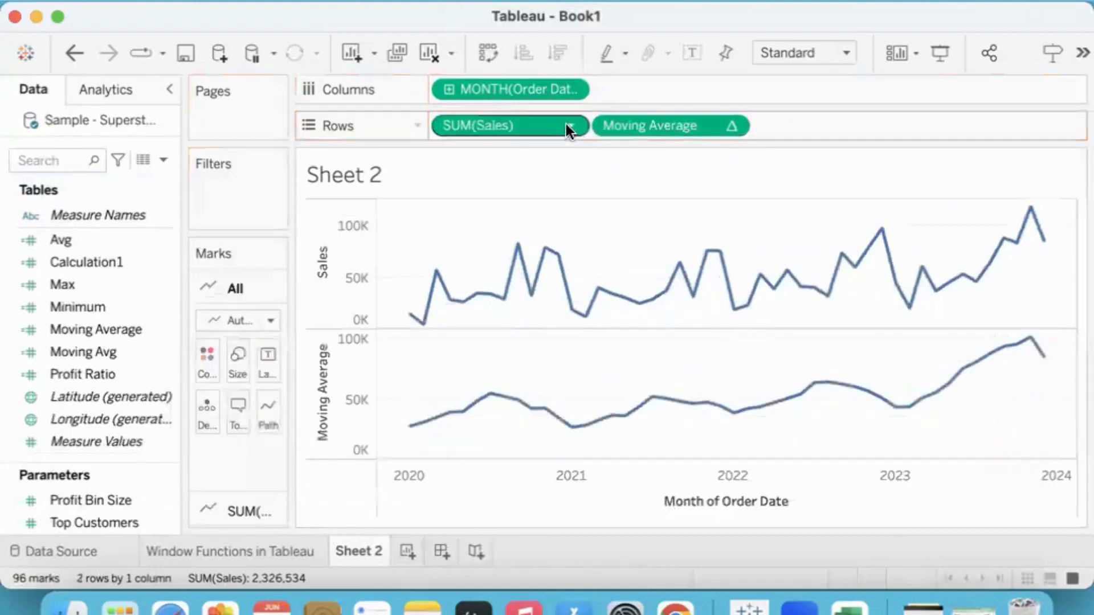
{"action": "left_click", "coordinate": [686, 52]}
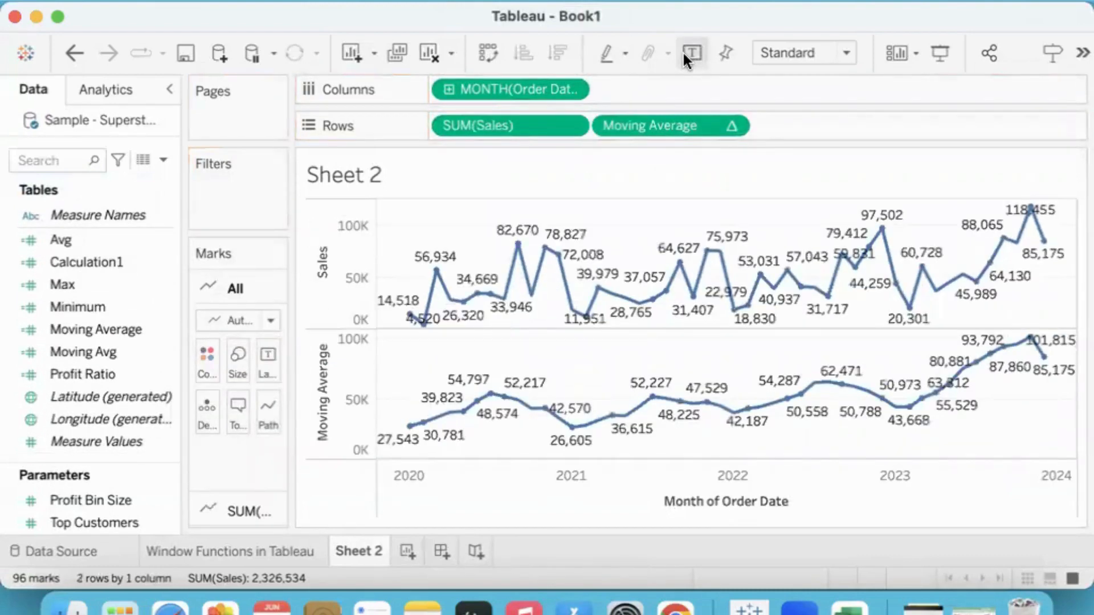
{"action": "left_click", "coordinate": [409, 314]}
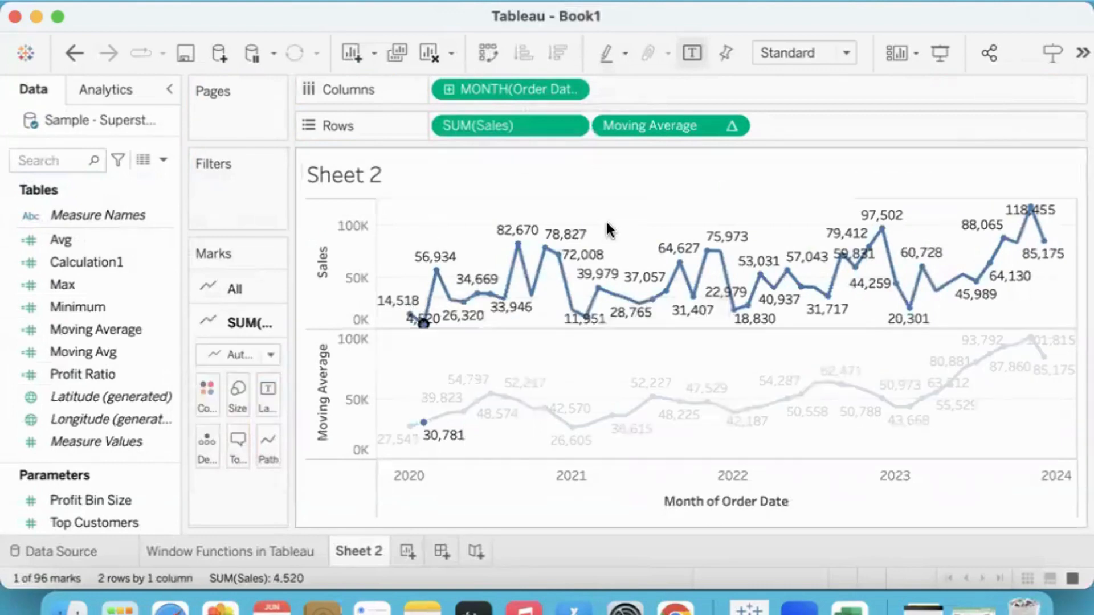
{"action": "left_click", "coordinate": [693, 51]}
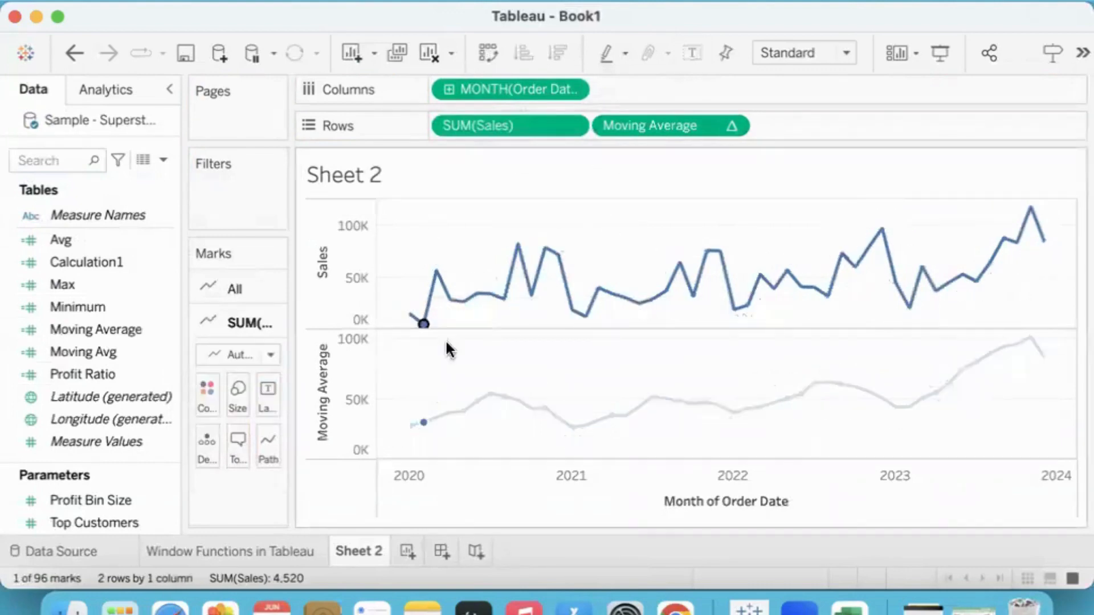
Select the January to June 2020 Sales marks, compare them with January's Moving Average value, and clear the selection.
{"action": "left_click", "coordinate": [409, 315]}
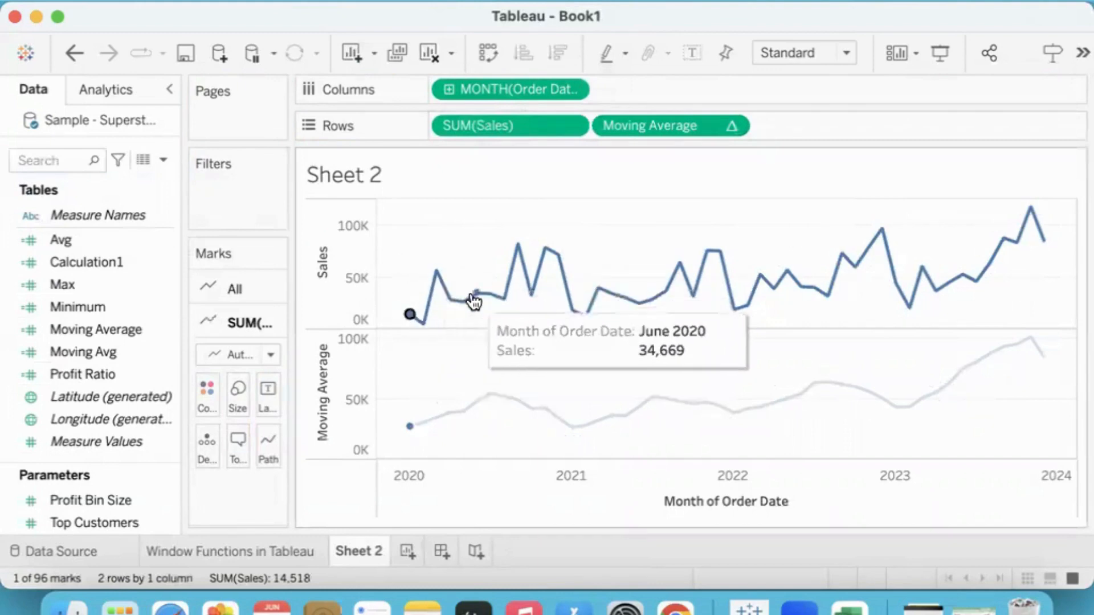
{"action": "left_click_drag", "start_coordinate": [480, 320], "coordinate": [487, 374]}
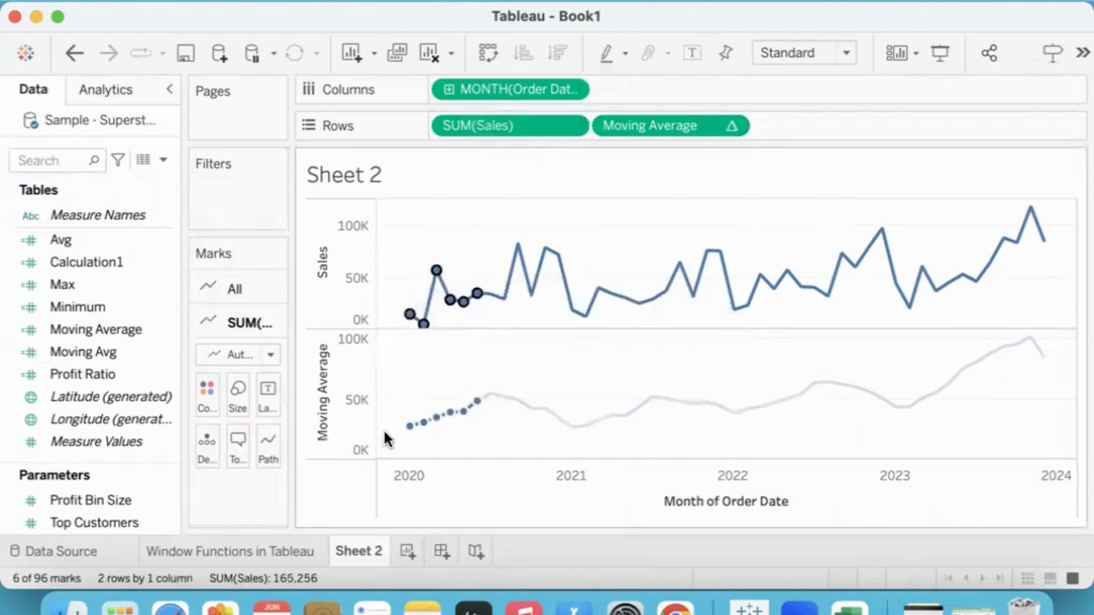
{"action": "mouse_move", "coordinate": [411, 434]}
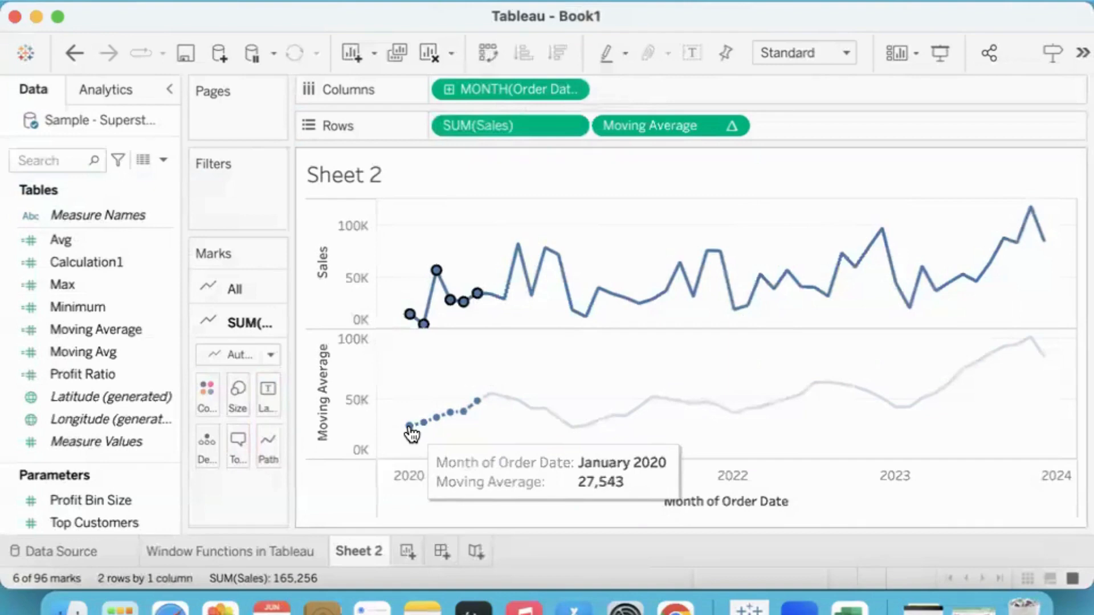
{"action": "left_click", "coordinate": [416, 224]}
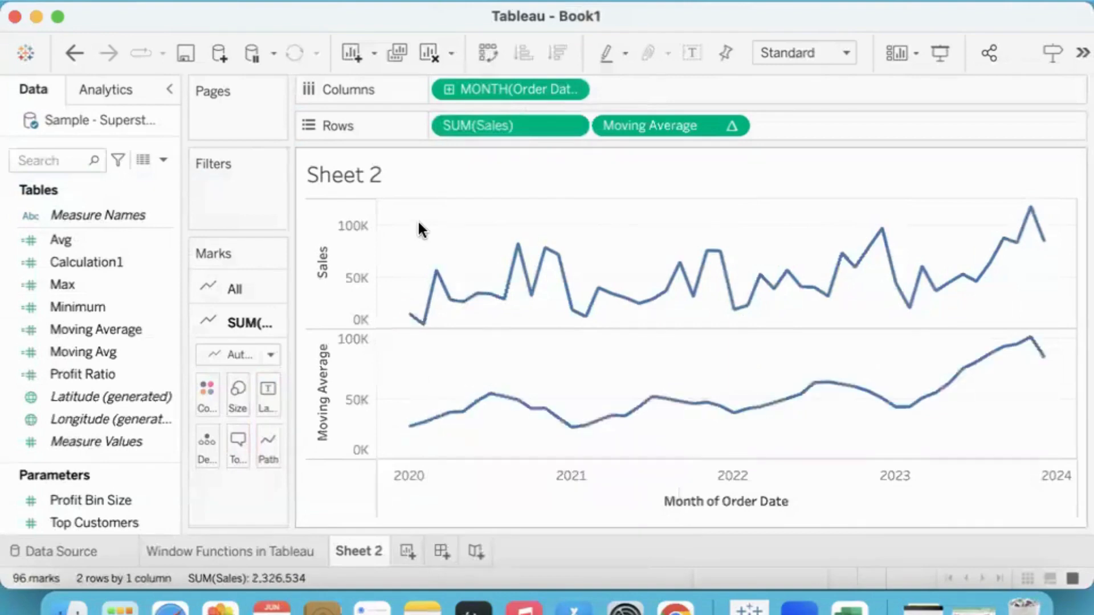
Select the February to July 2020 Sales marks, clear the selection, and check February's Moving Average value.
{"action": "left_click_drag", "start_coordinate": [414, 224], "coordinate": [496, 355]}
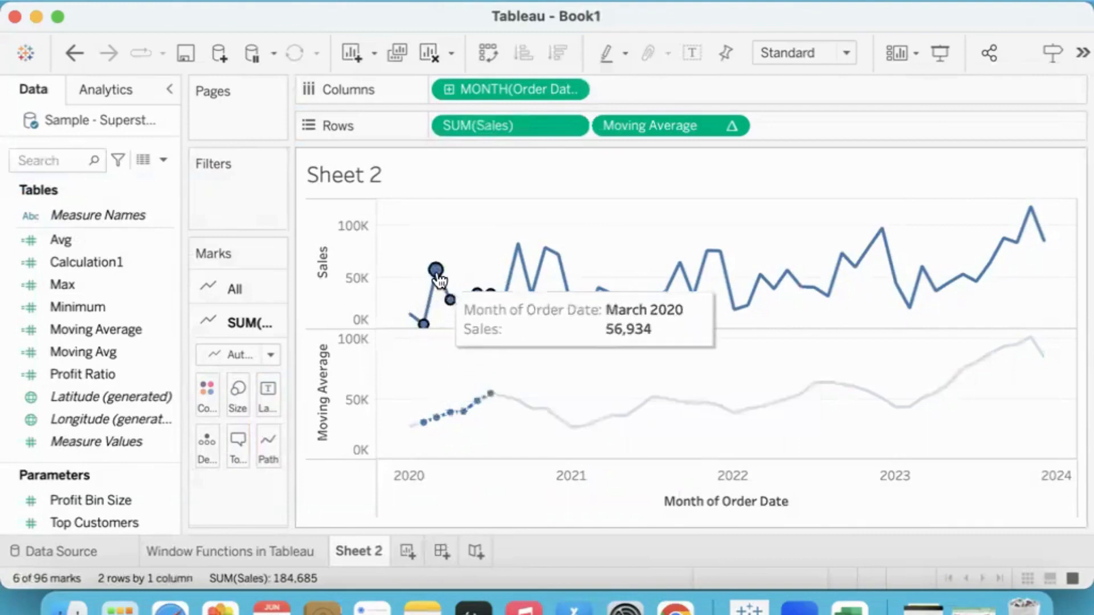
{"action": "mouse_move", "coordinate": [471, 304]}
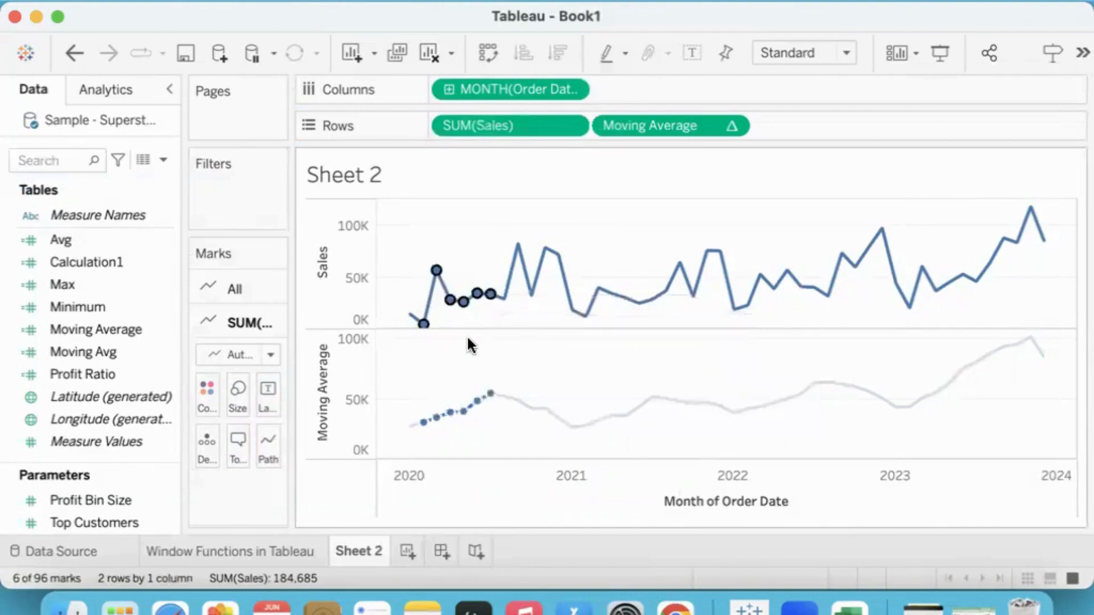
{"action": "left_click", "coordinate": [446, 351]}
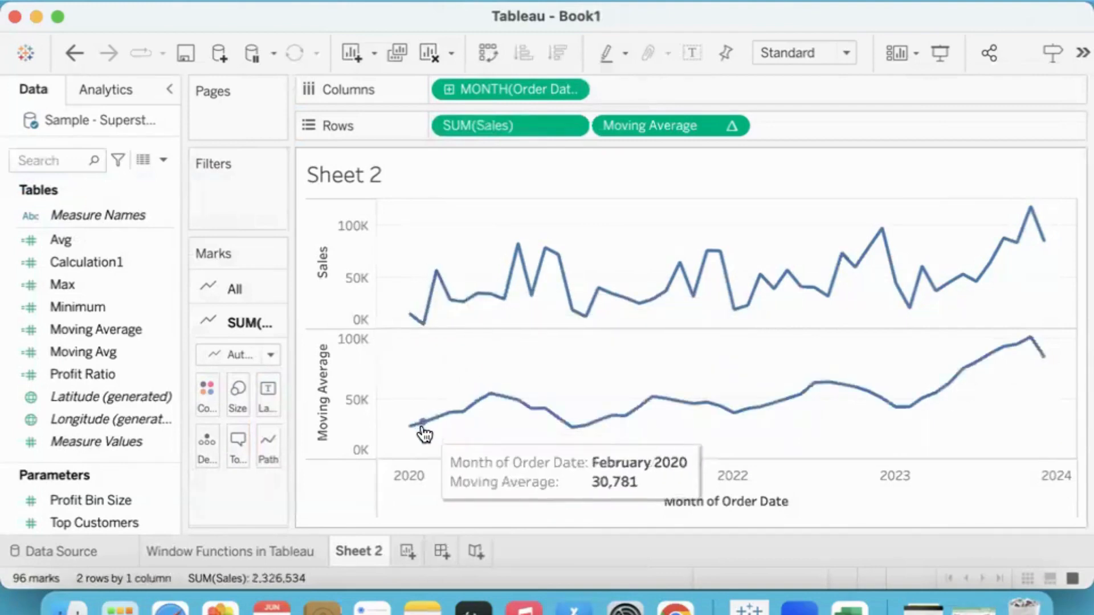
{"action": "mouse_move", "coordinate": [753, 422]}
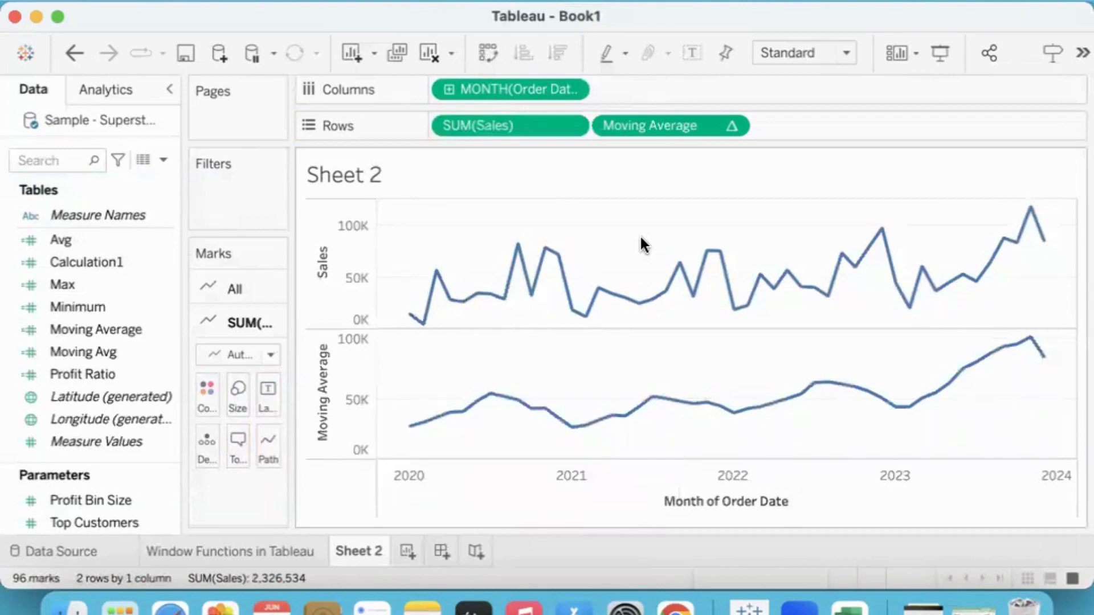
Review the Window Functions in Tableau sheet and return to Sheet 2.
{"action": "left_click", "coordinate": [301, 548]}
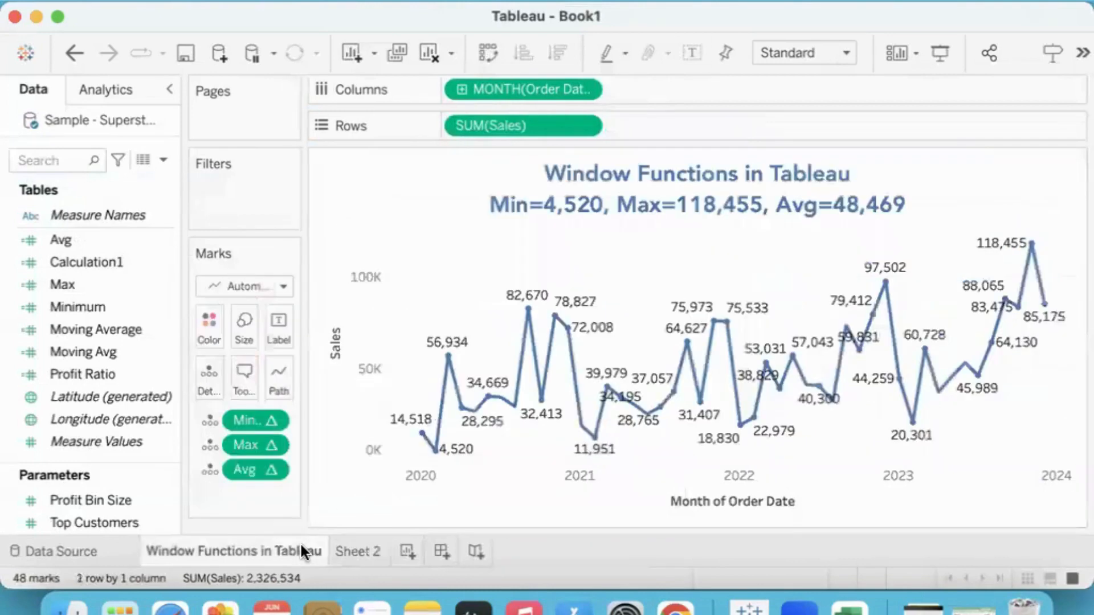
{"action": "left_click", "coordinate": [353, 548]}
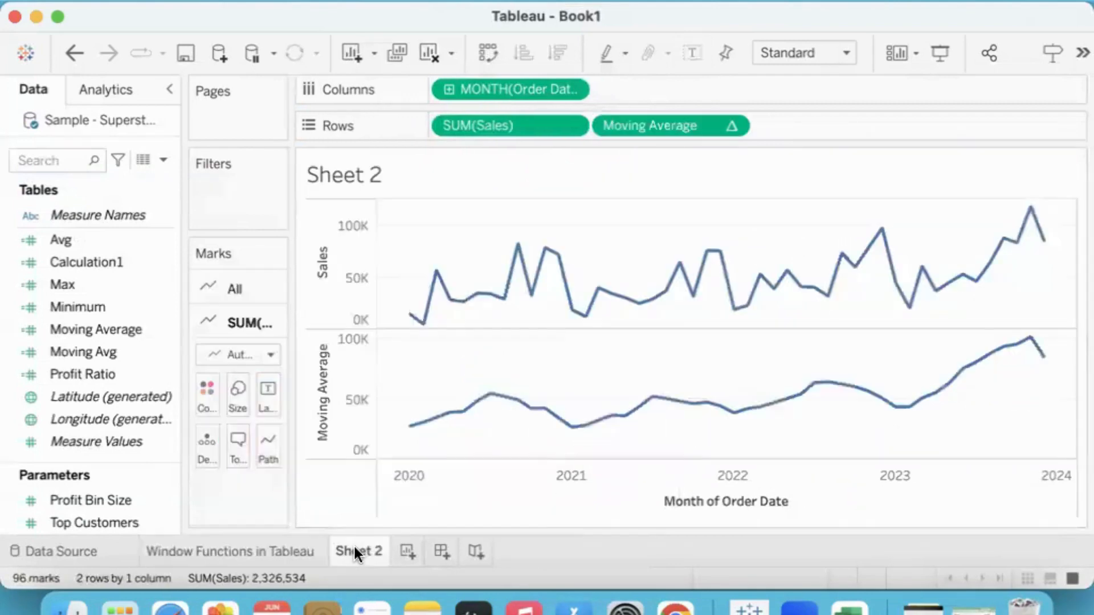